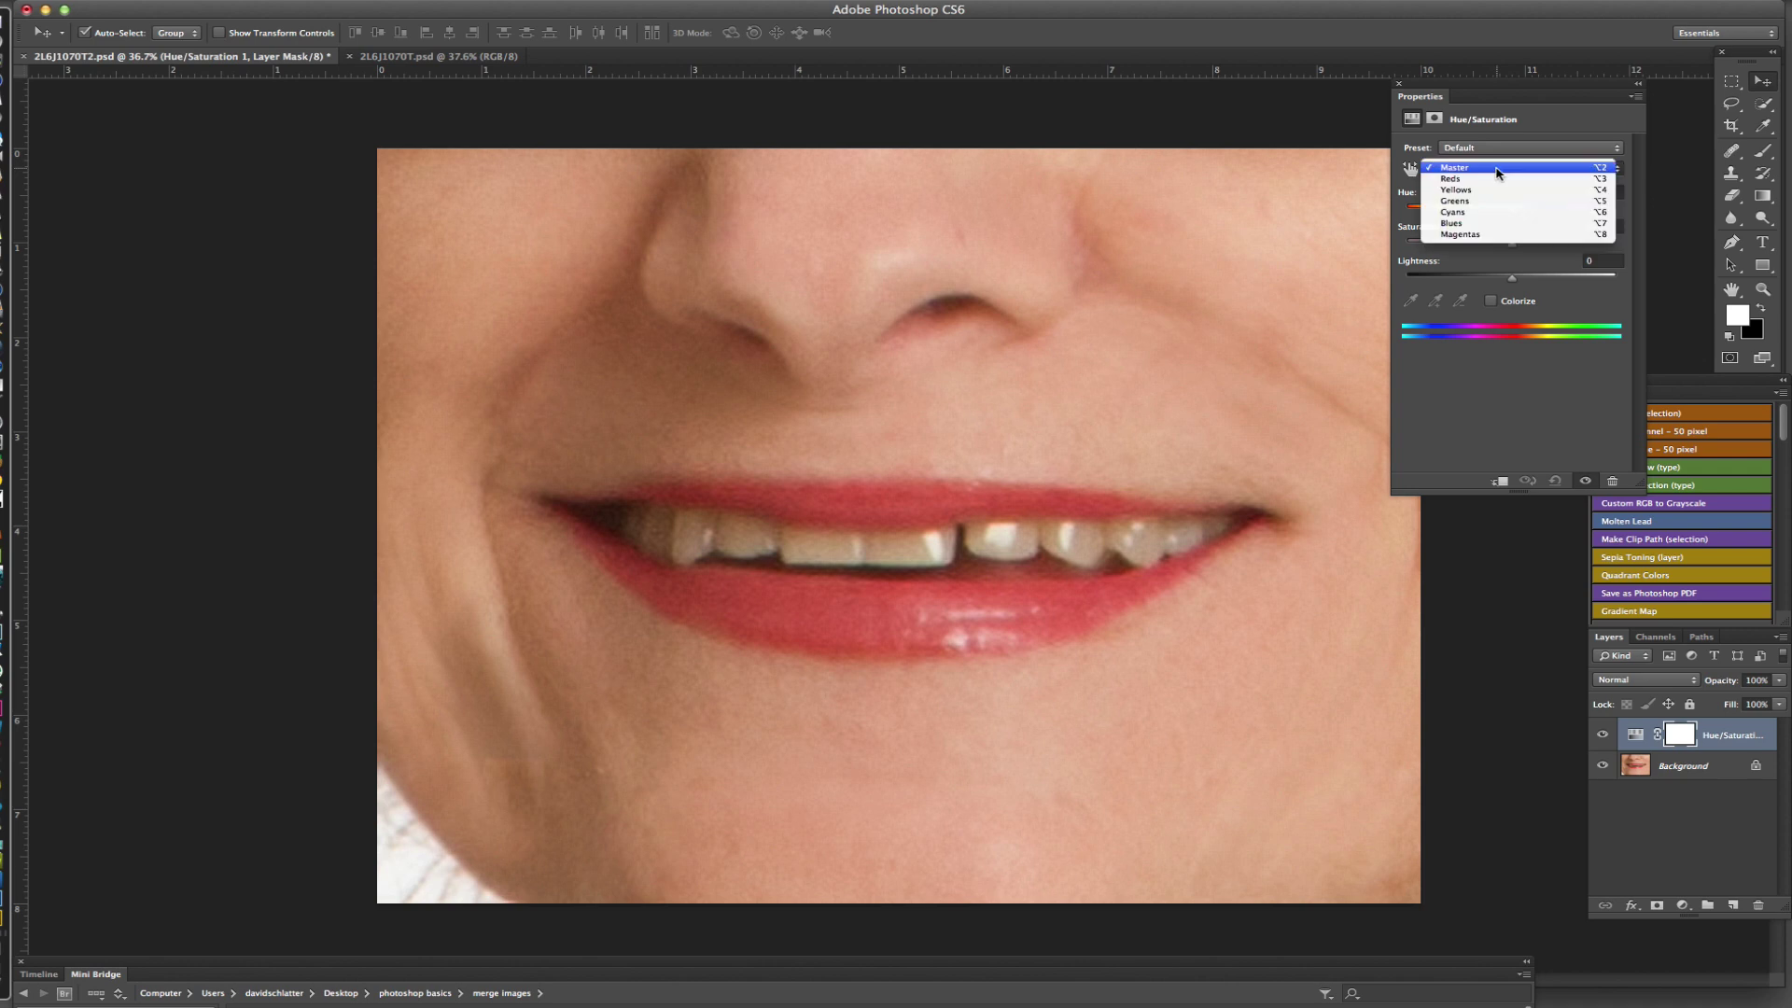
Set the Hue/Saturation adjustment's Yellows to saturation -71 and lightness +85
click(1491, 190)
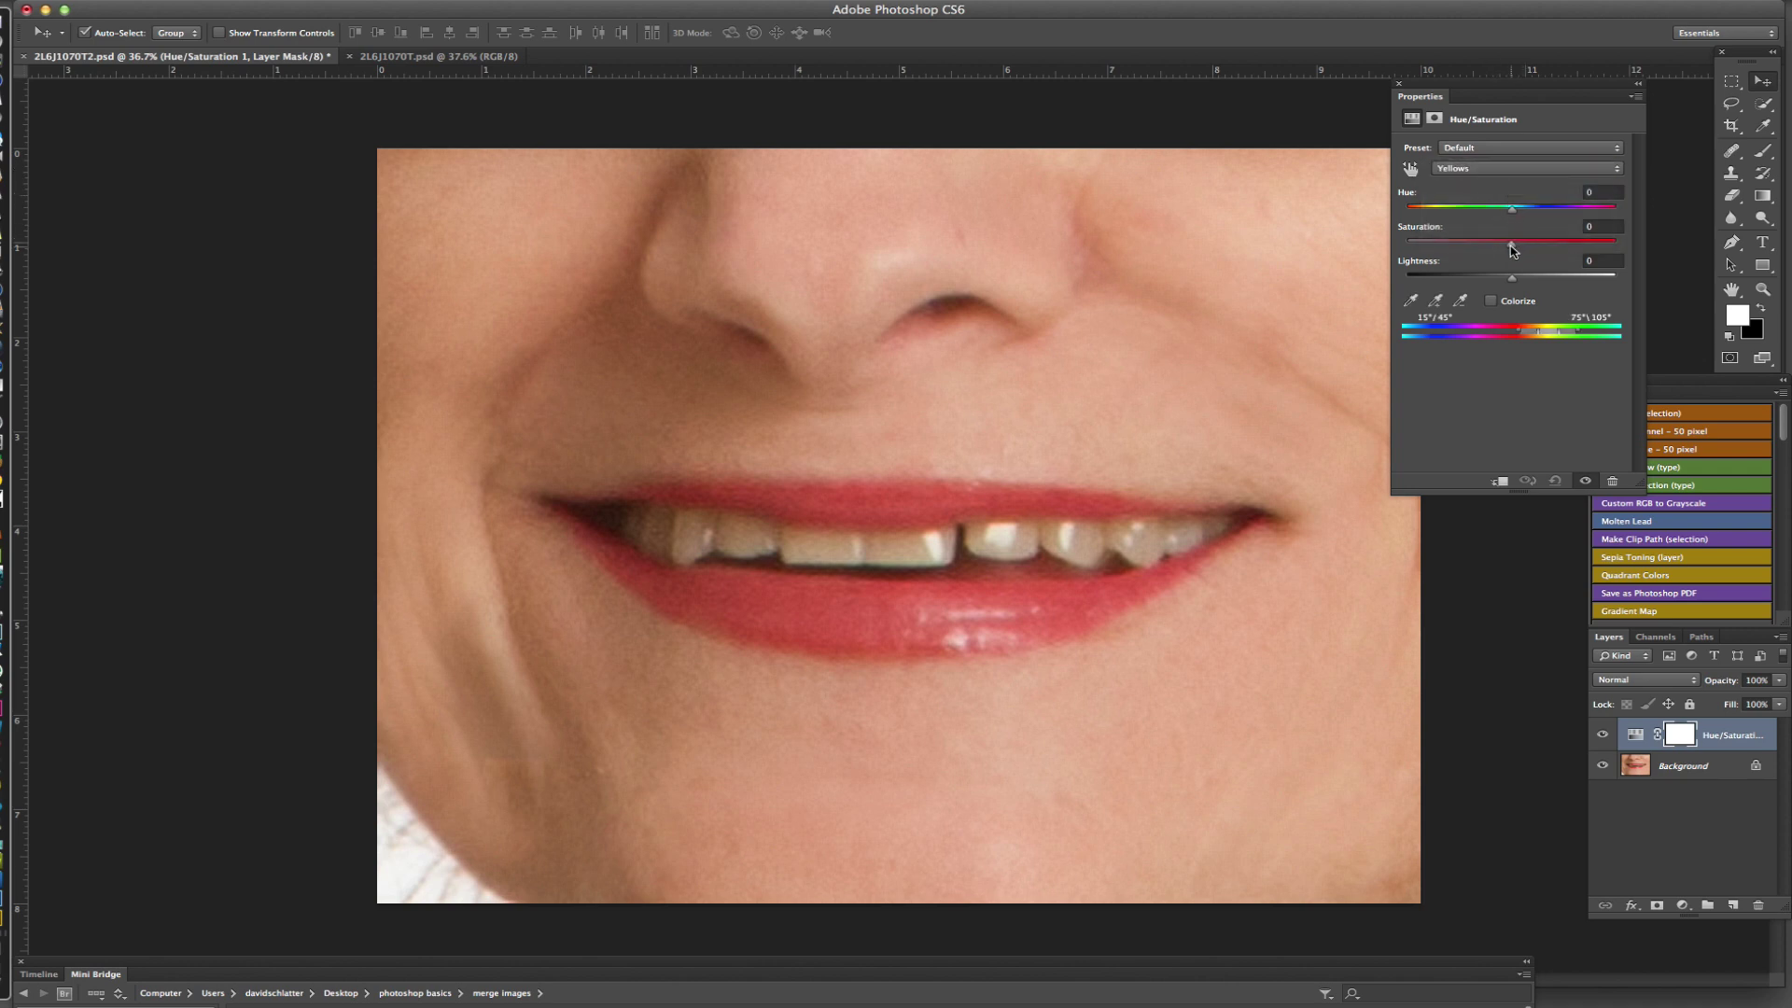
drag(1512, 248, 1461, 246)
drag(1514, 283, 1593, 285)
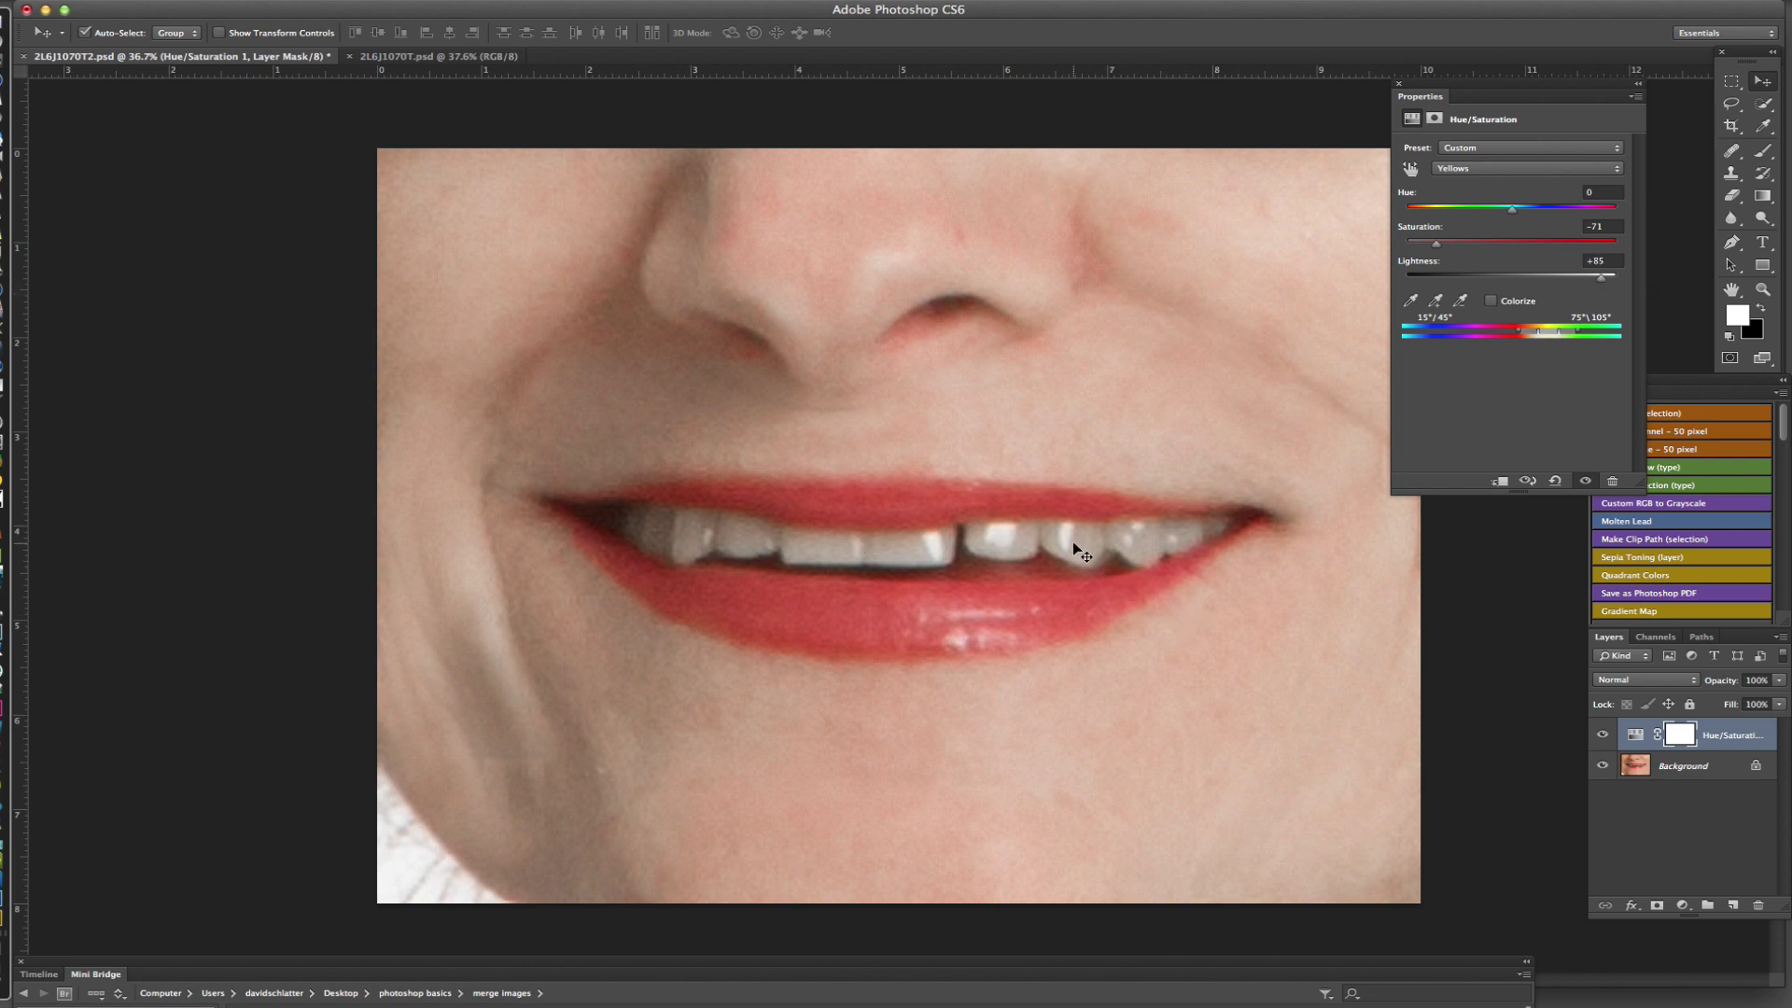
click(1399, 84)
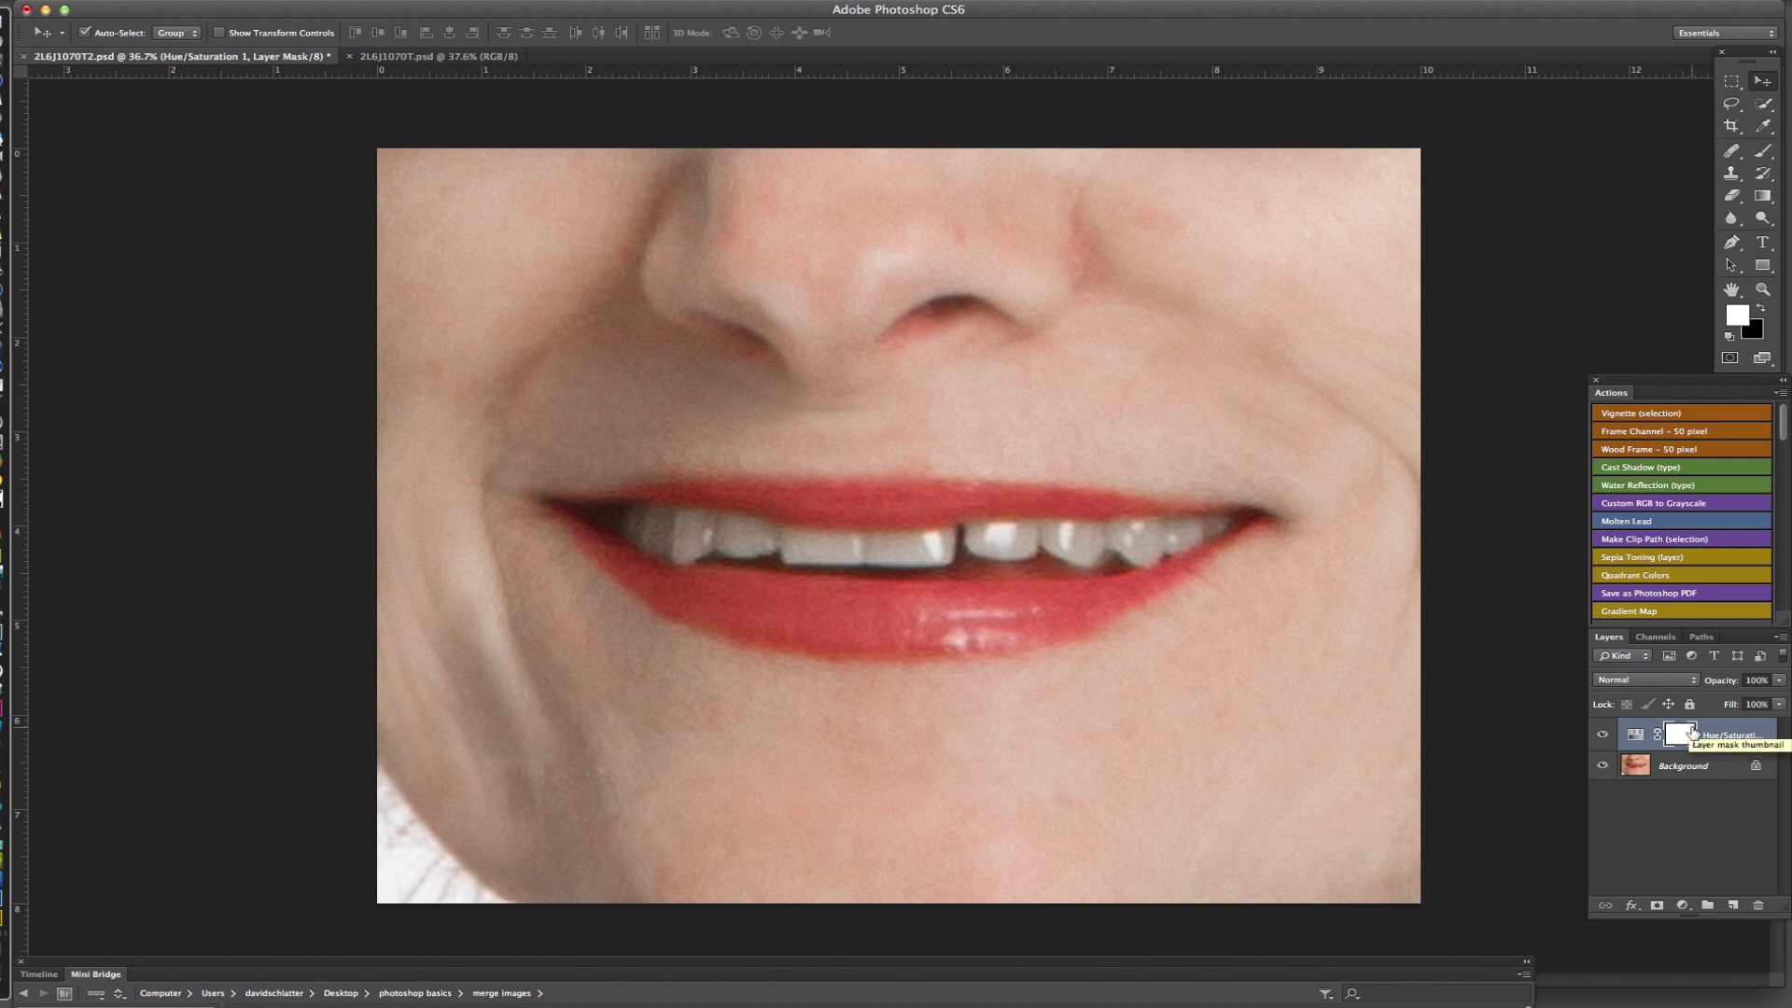
Invert the Hue/Saturation layer's mask to black and switch to the Brush tool
drag(1692, 732, 1694, 736)
key(super+i)
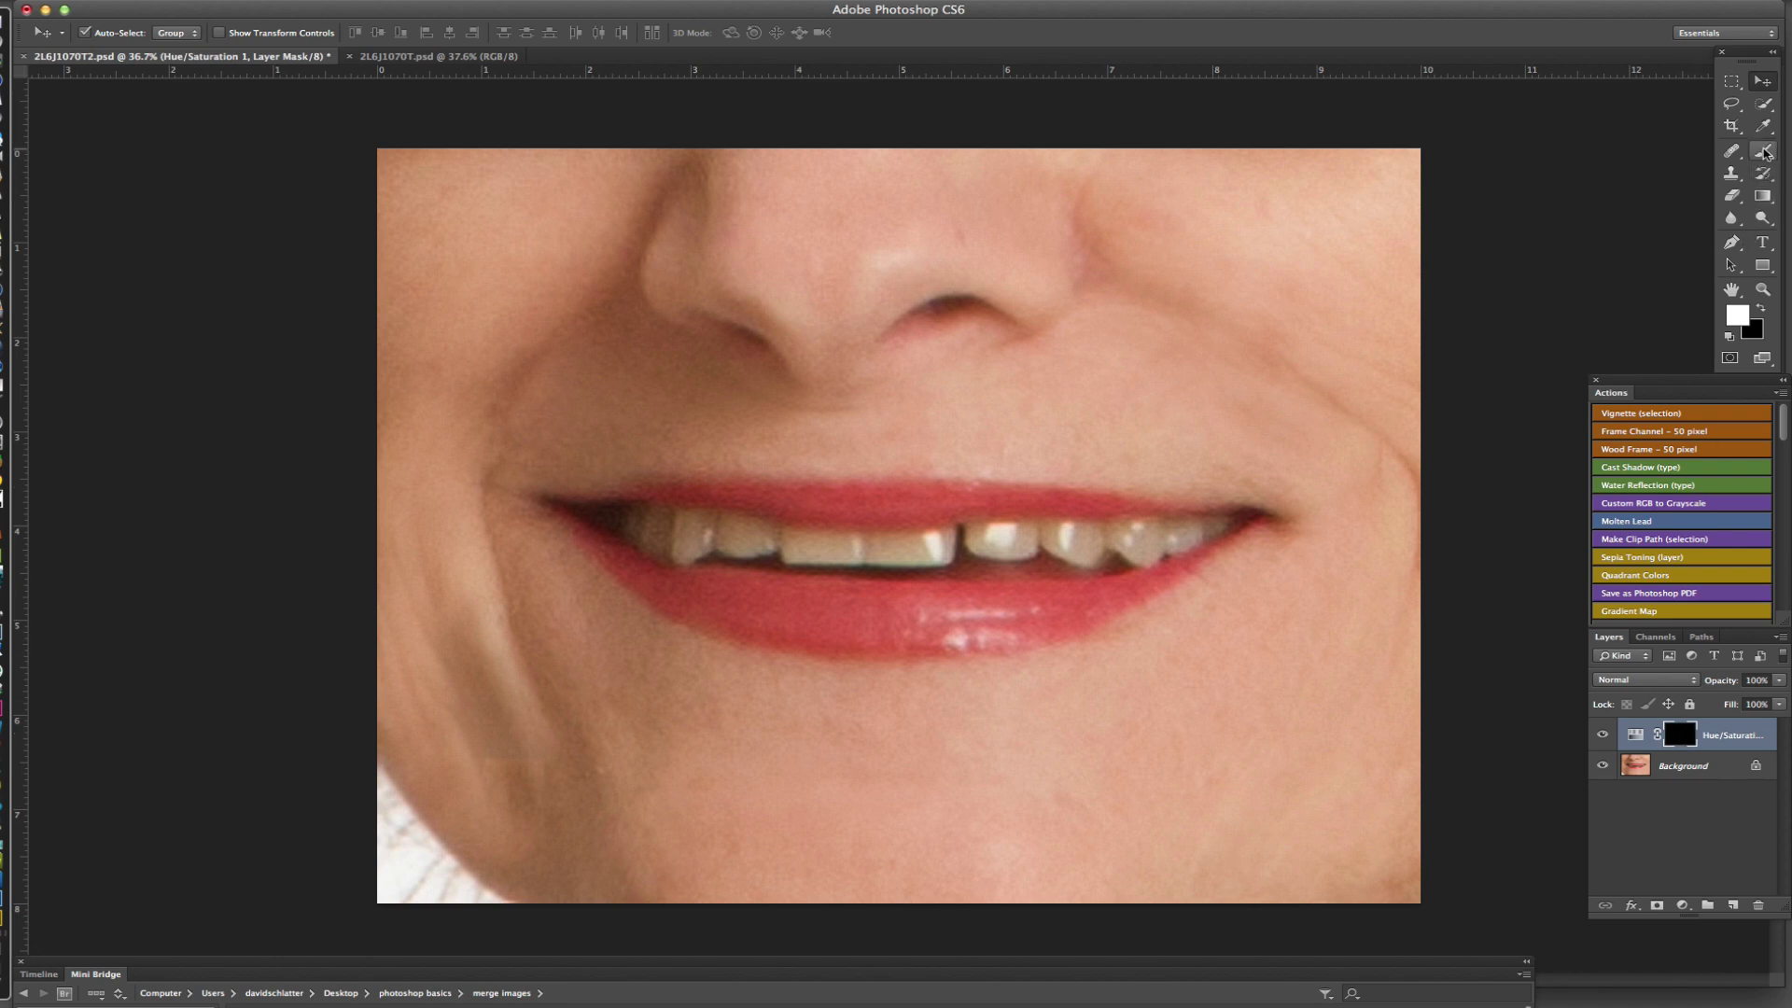
key(b)
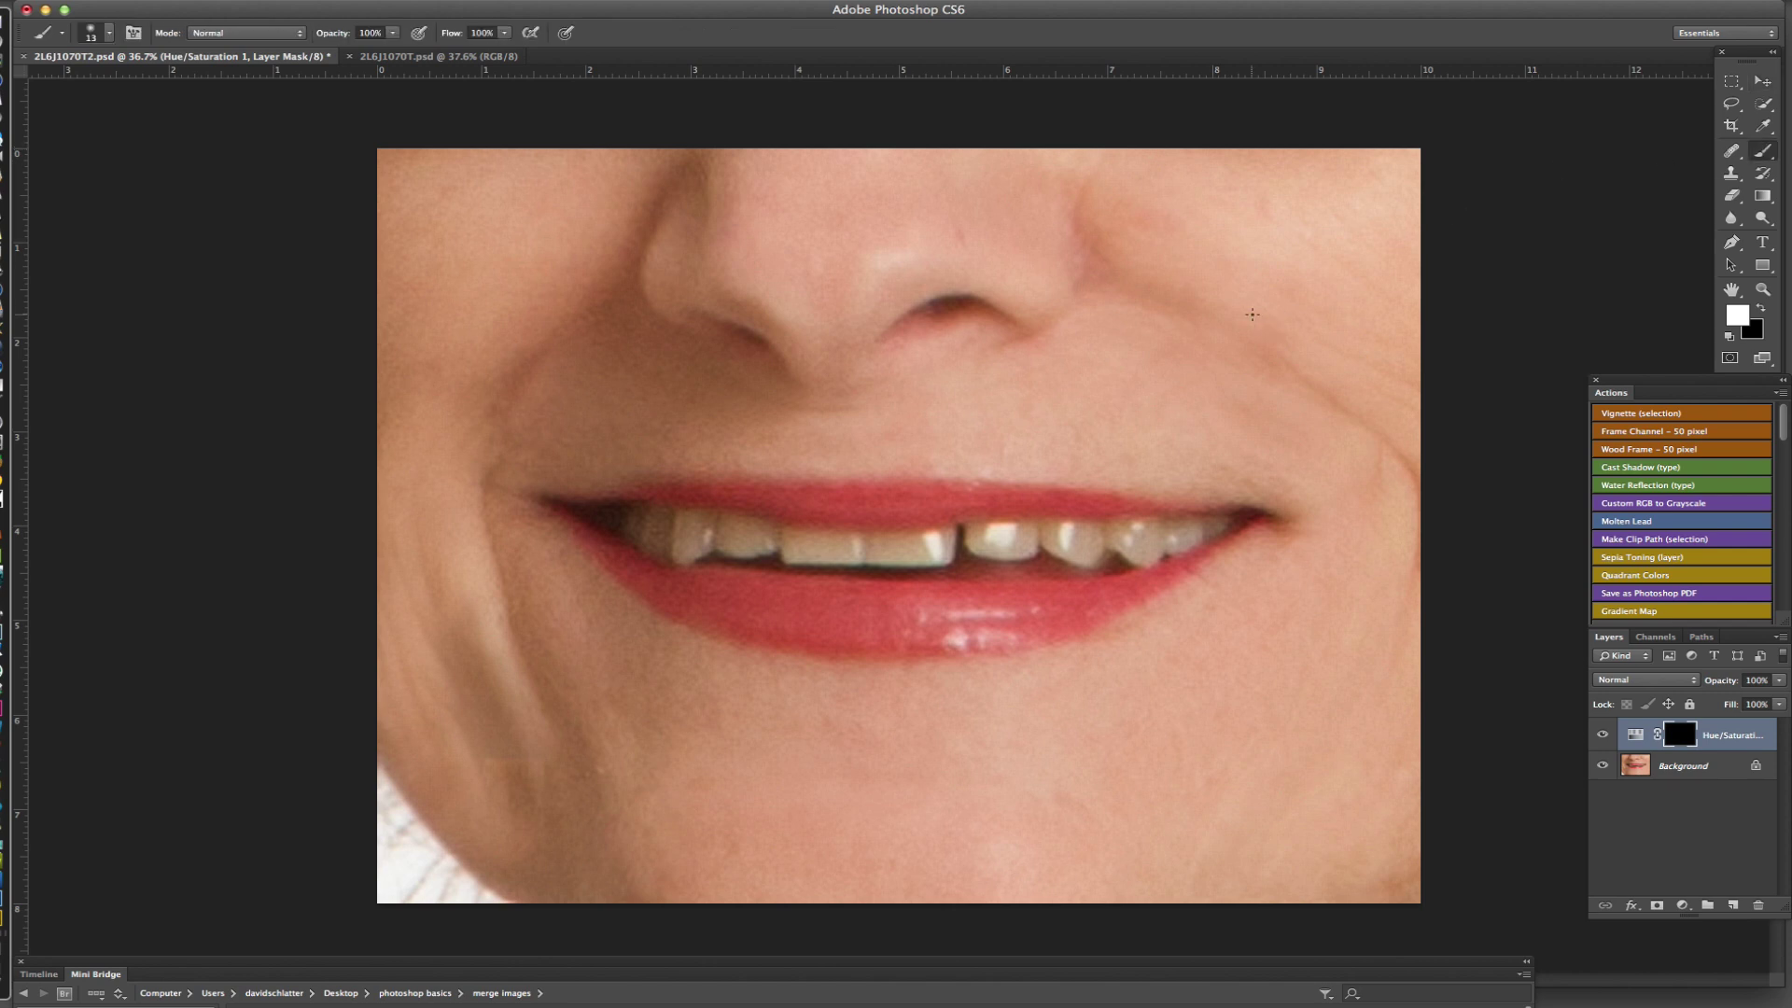
Paint white over all the teeth on the Hue/Saturation mask with a soft brush enlarged to 82 px
scroll(892, 554, up, 2)
right_click(888, 554)
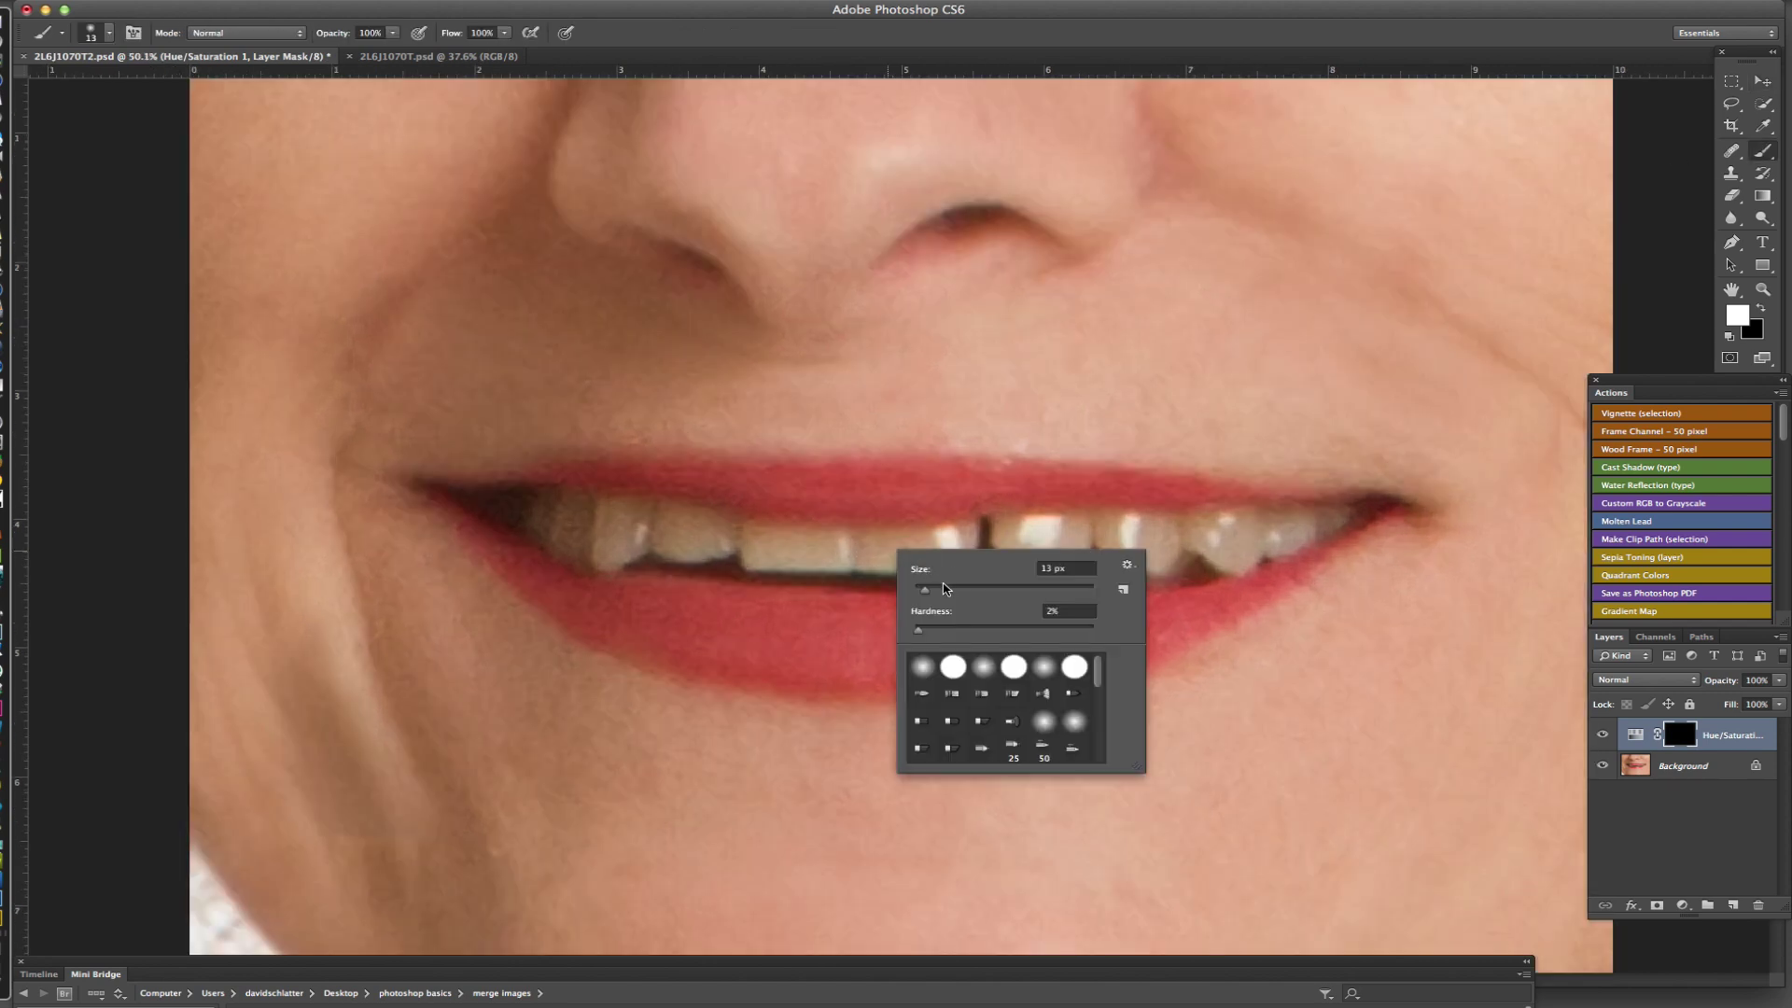
click(945, 585)
drag(943, 580, 975, 590)
click(560, 515)
right_click(710, 529)
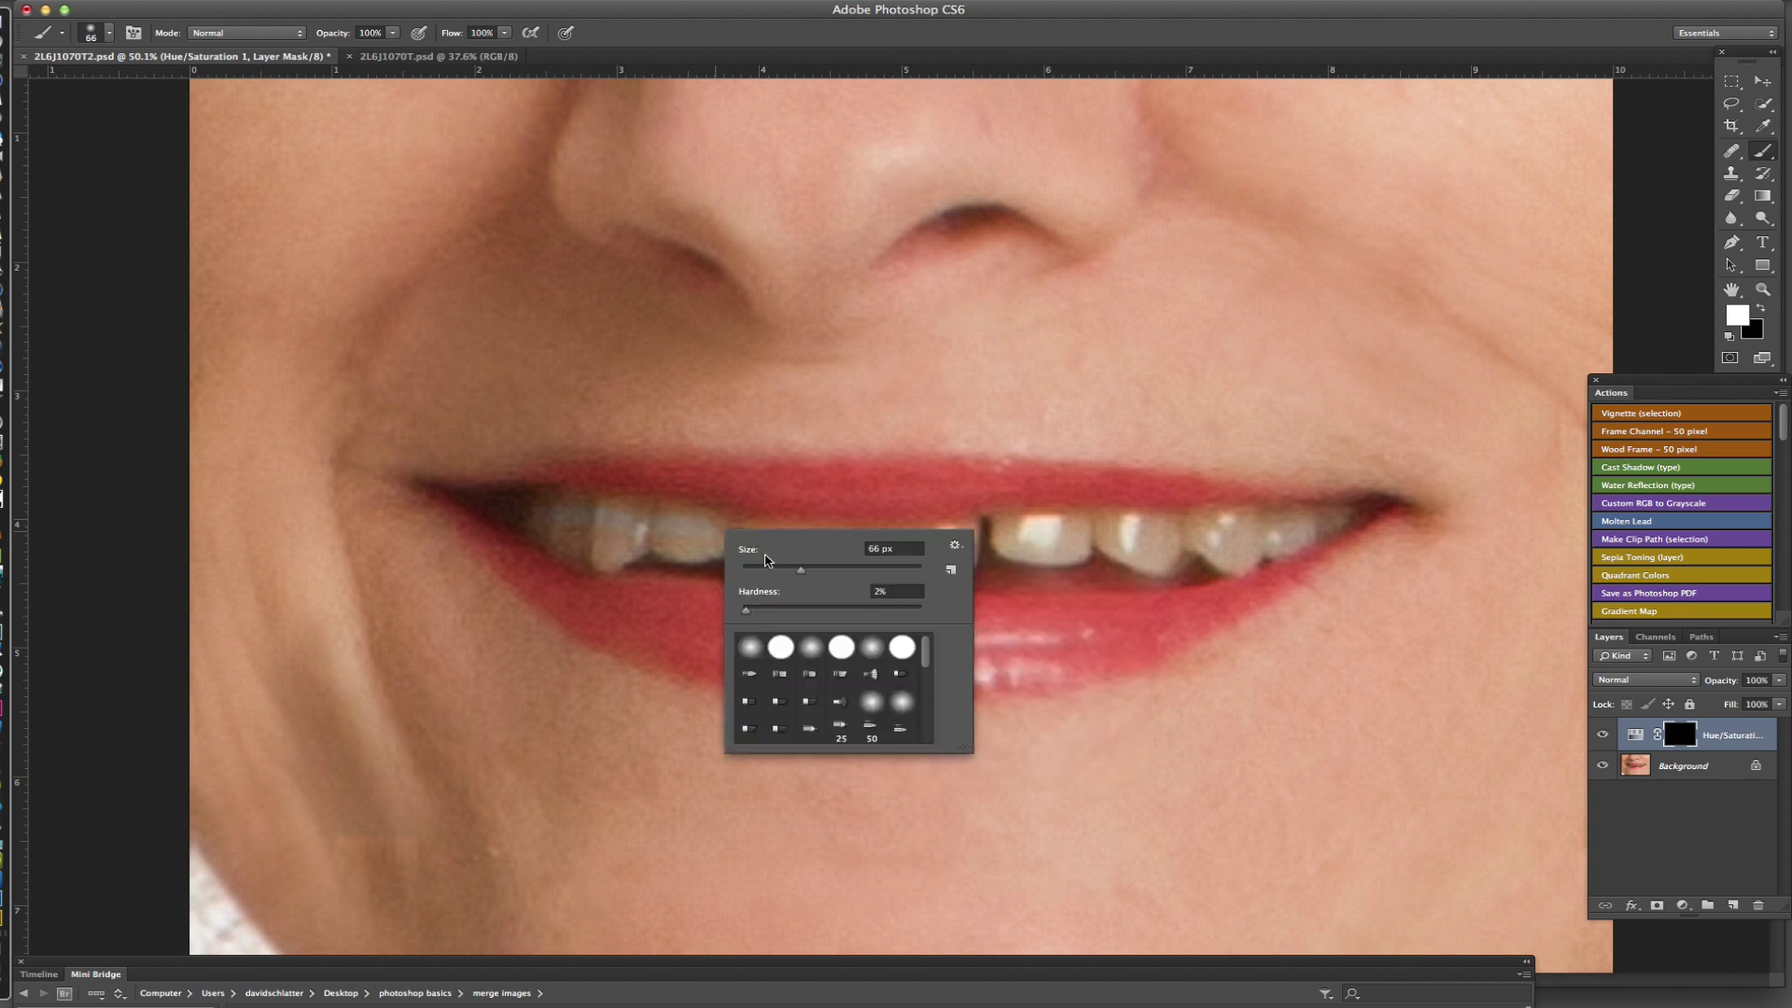
drag(803, 574, 822, 574)
click(551, 515)
mouse_move(552, 515)
mouse_down()
mouse_move(588, 513)
mouse_move(610, 538)
mouse_move(717, 519)
mouse_move(911, 541)
mouse_move(1319, 526)
mouse_up()
mouse_move(1226, 564)
mouse_down()
mouse_move(778, 558)
mouse_move(743, 545)
mouse_move(804, 545)
mouse_move(633, 537)
mouse_move(603, 559)
mouse_move(555, 516)
mouse_move(565, 501)
mouse_move(643, 507)
mouse_move(556, 515)
mouse_move(730, 528)
mouse_up()
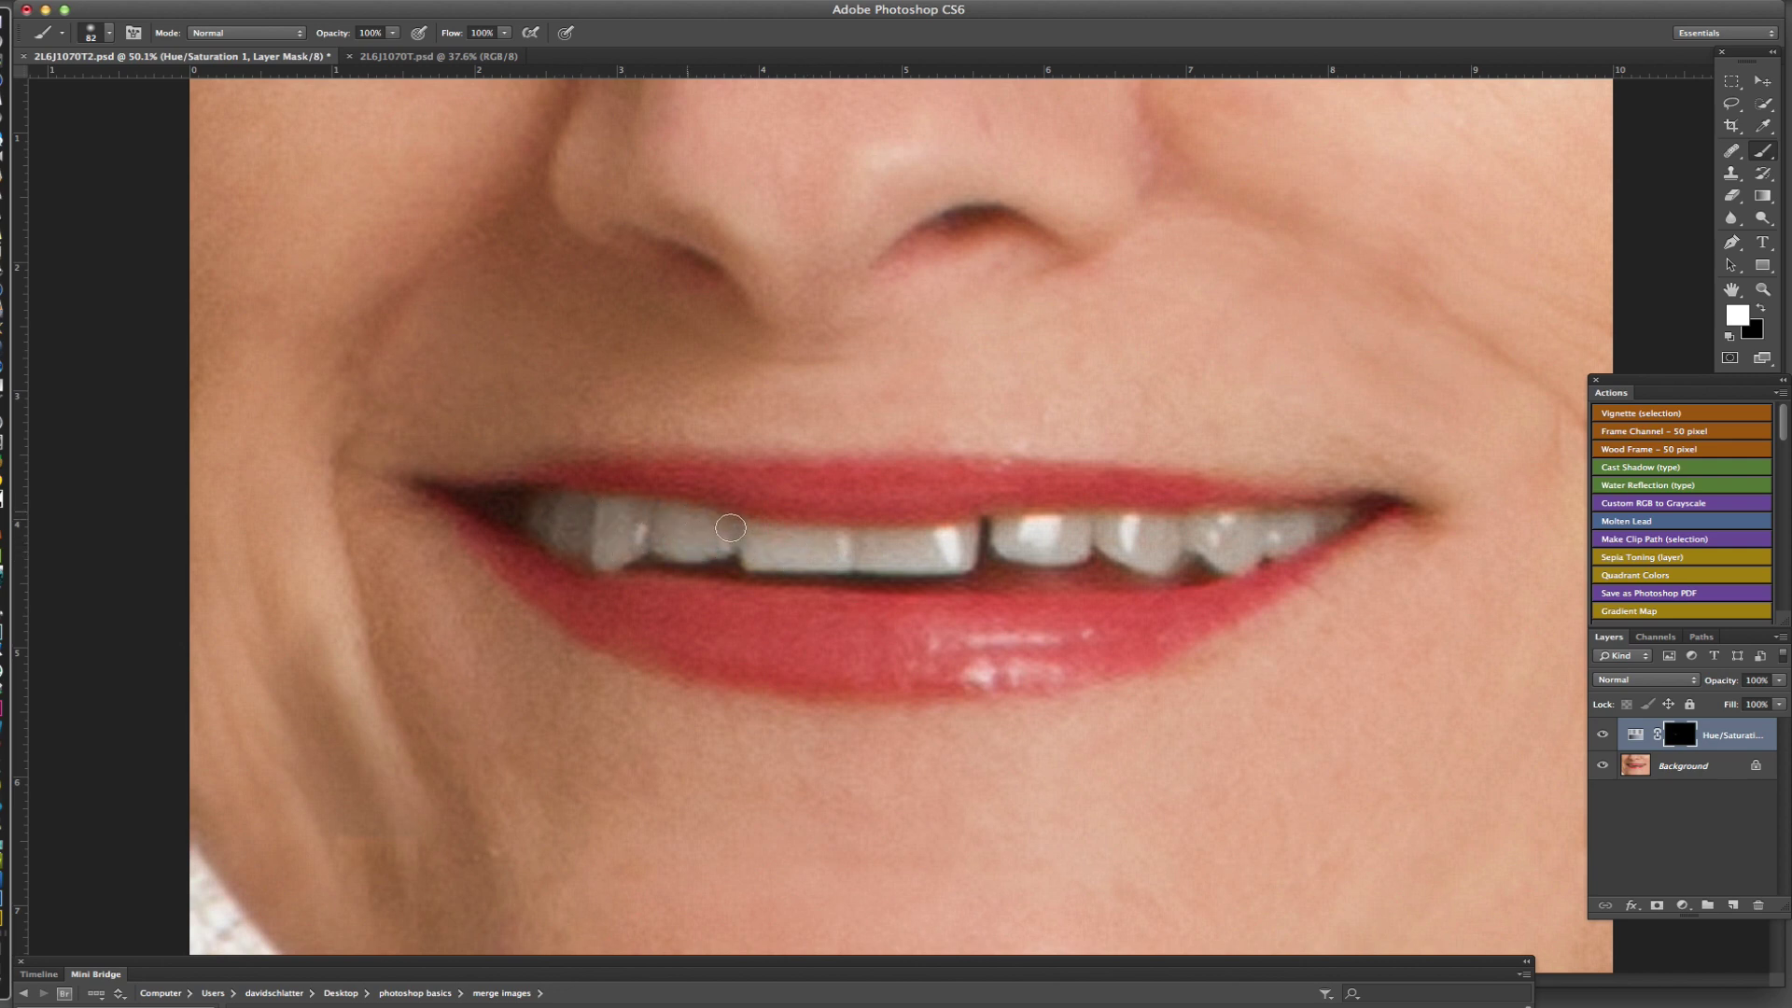
Add a Brightness/Contrast adjustment layer with brightness set to 53
key(super+minus)
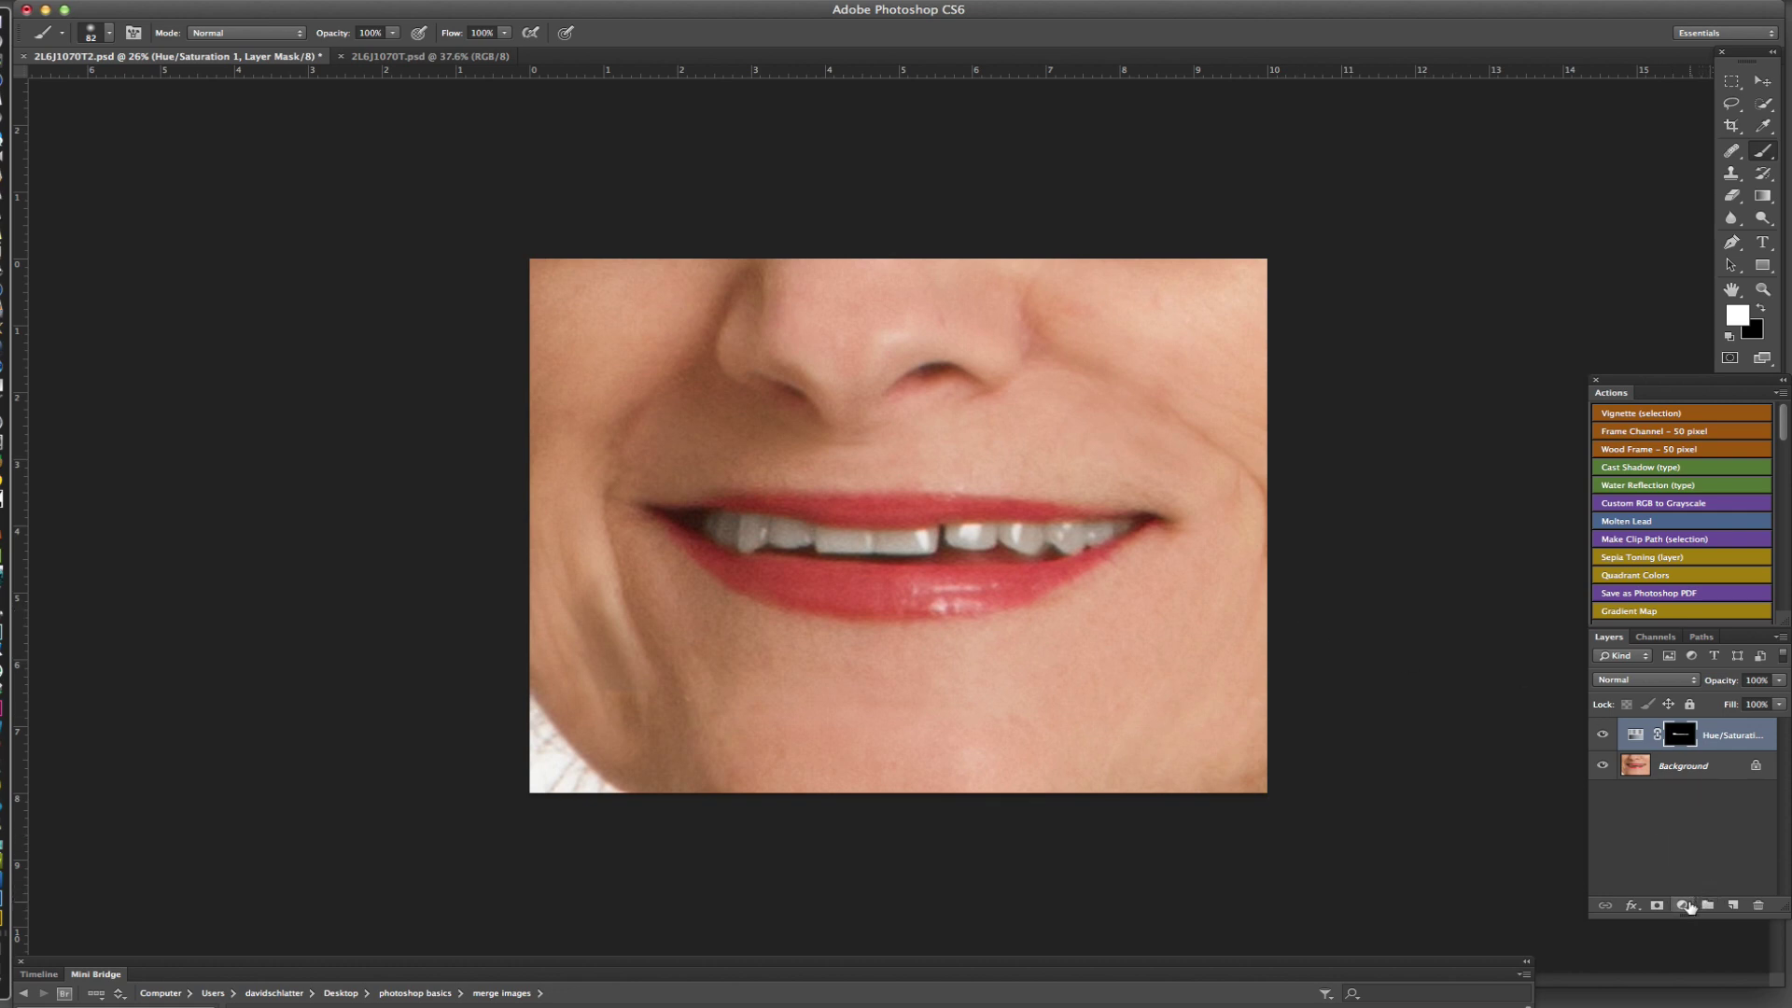
click(1685, 905)
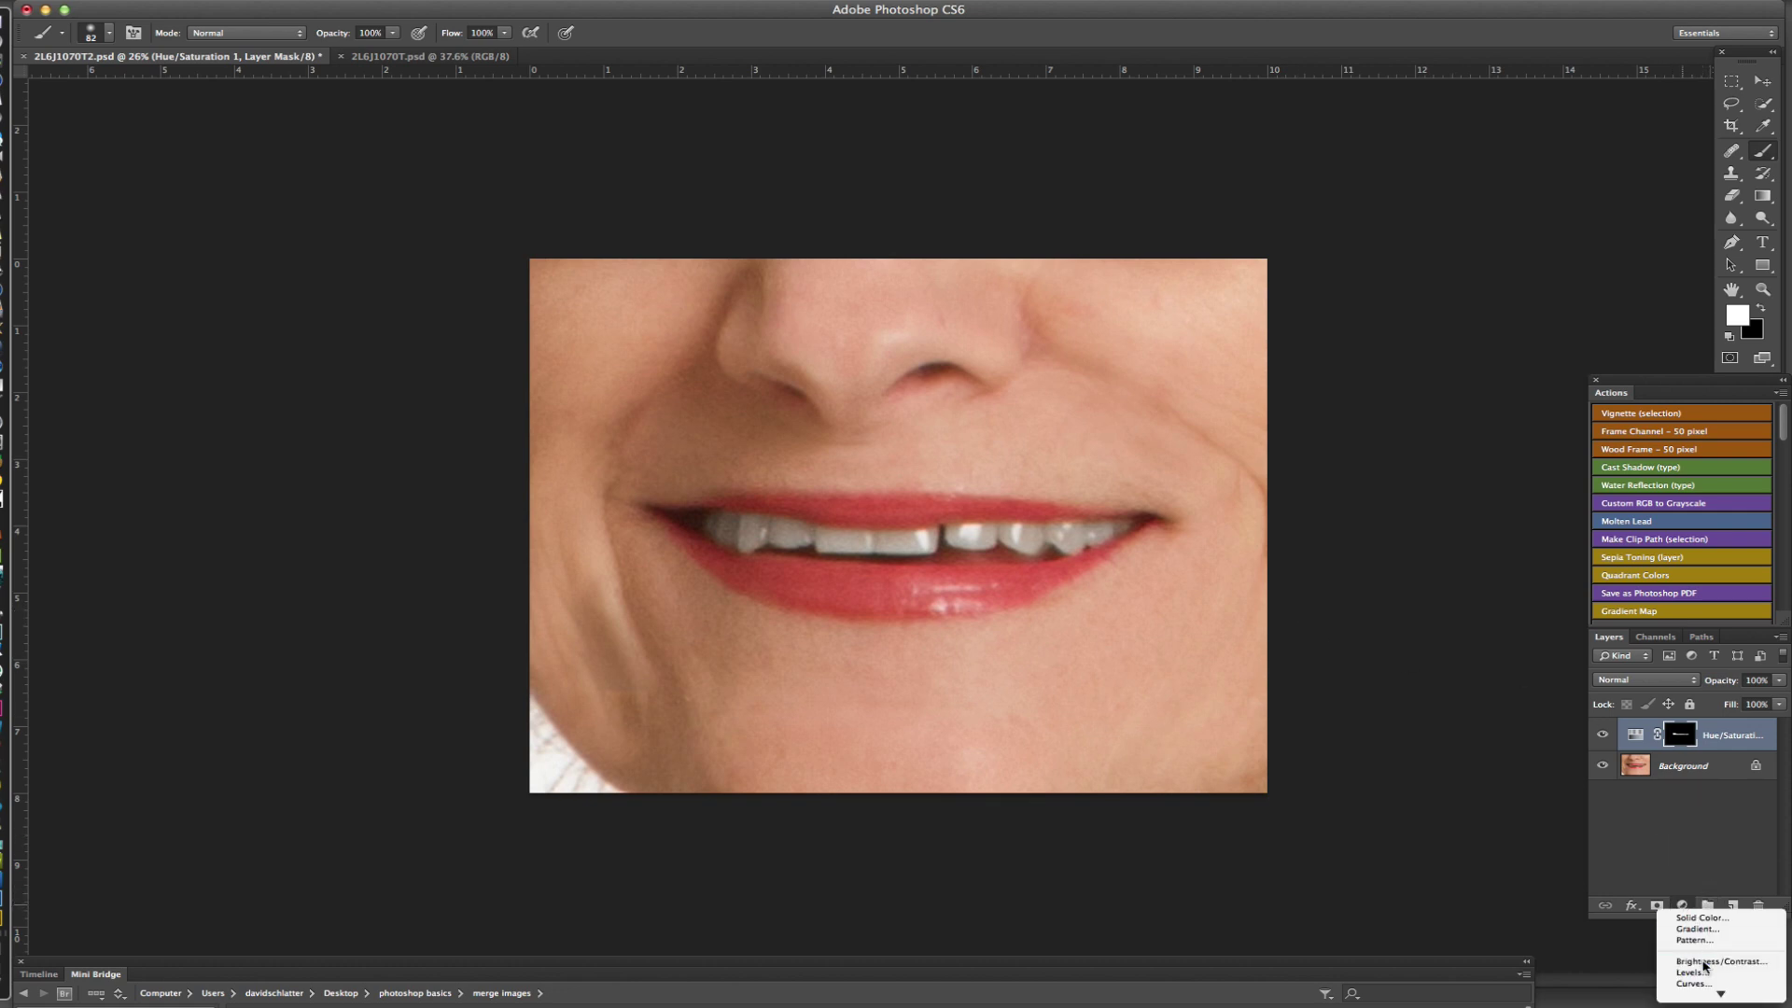
click(1703, 962)
drag(1513, 190, 1548, 189)
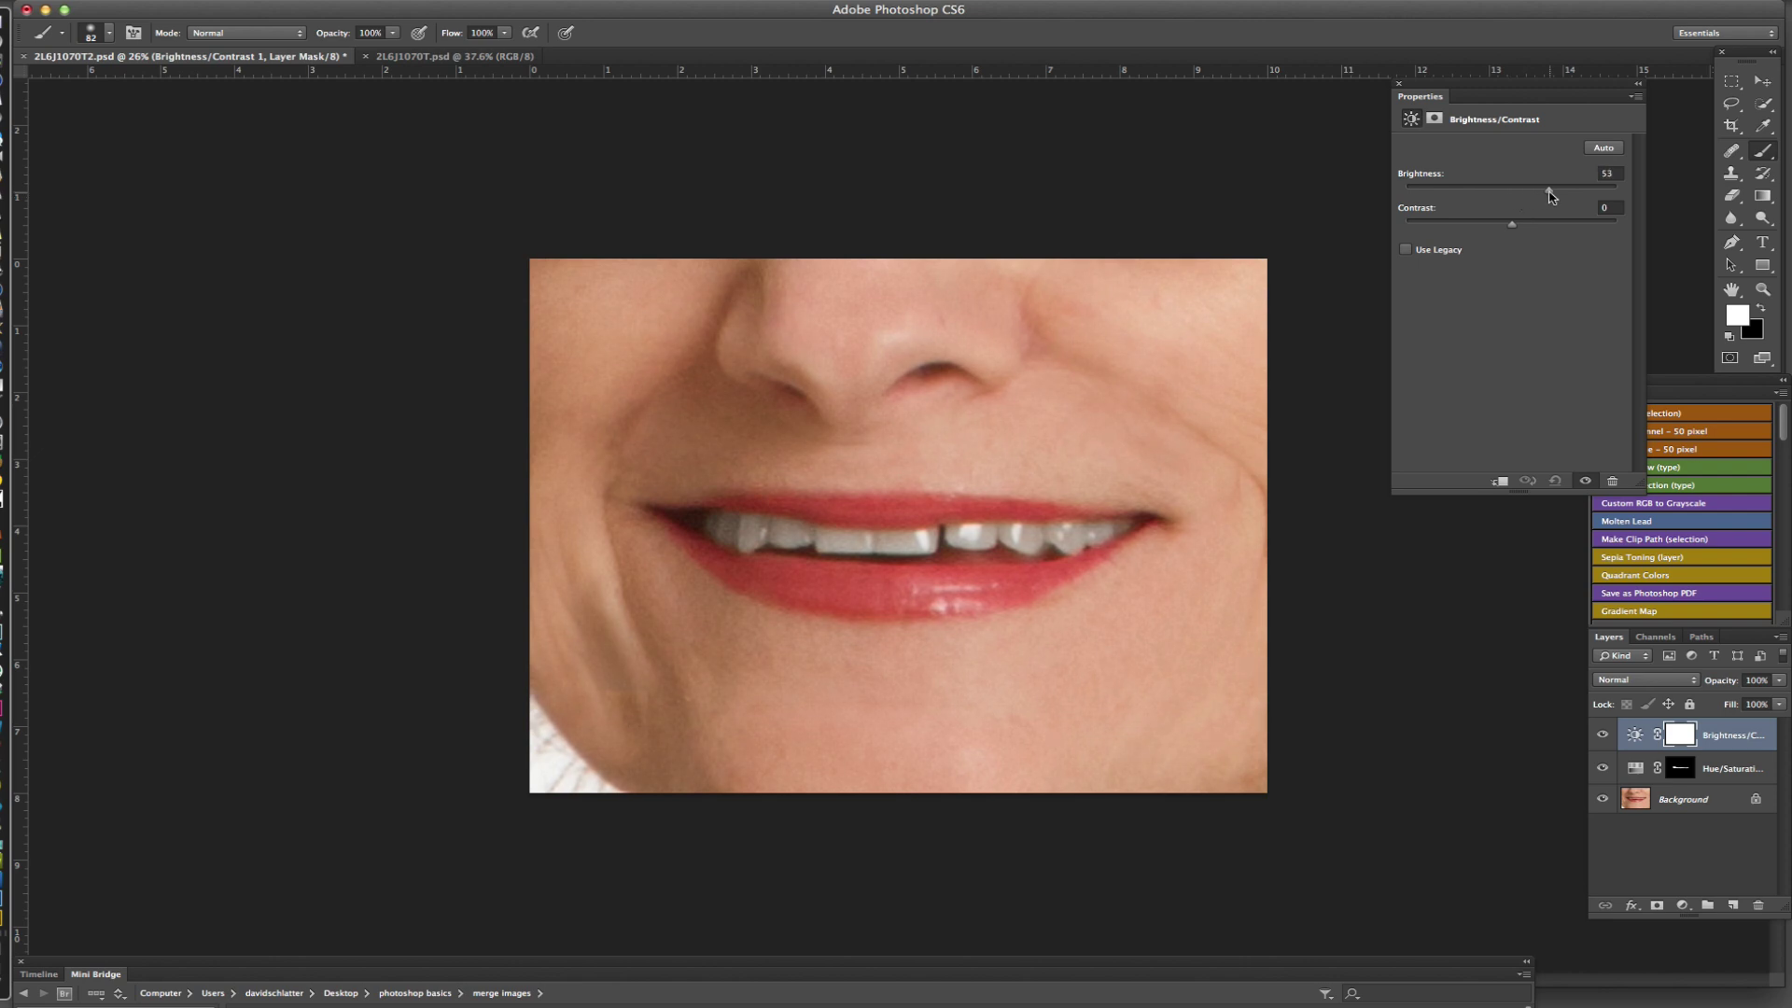
click(1399, 85)
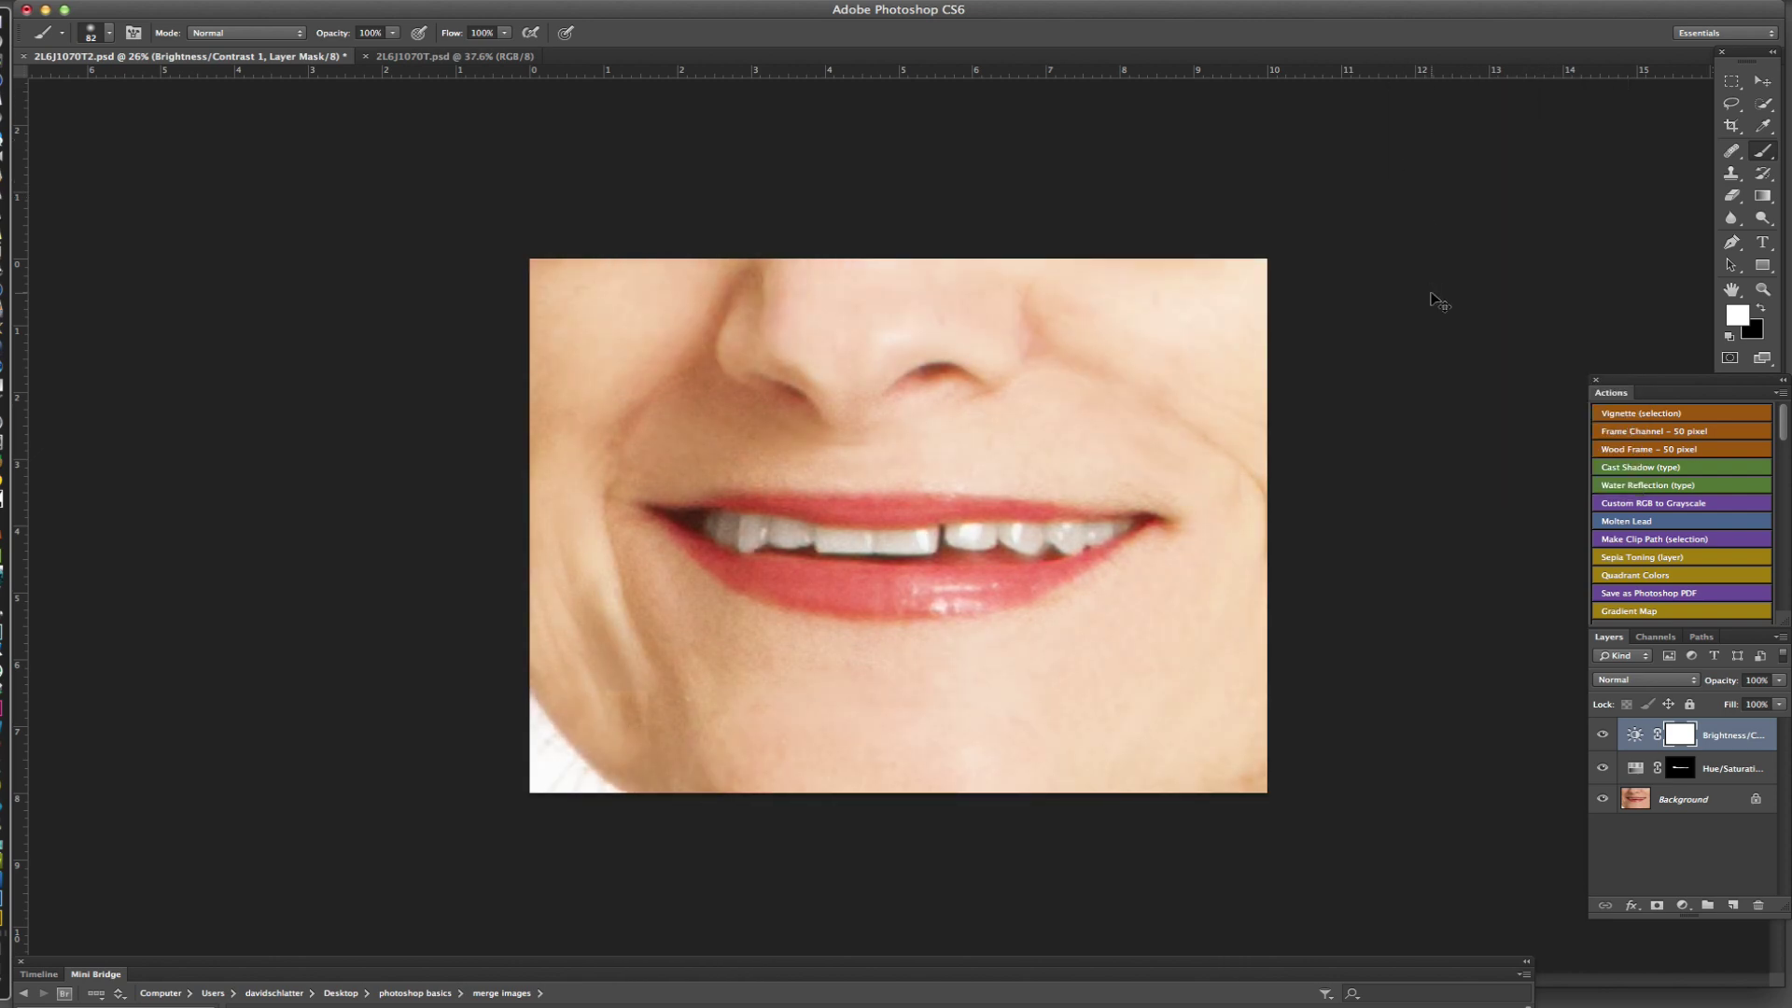
Invert the Brightness/Contrast mask to black and paint the teeth white on it with a 138 px soft brush
key(super+i)
right_click(1078, 532)
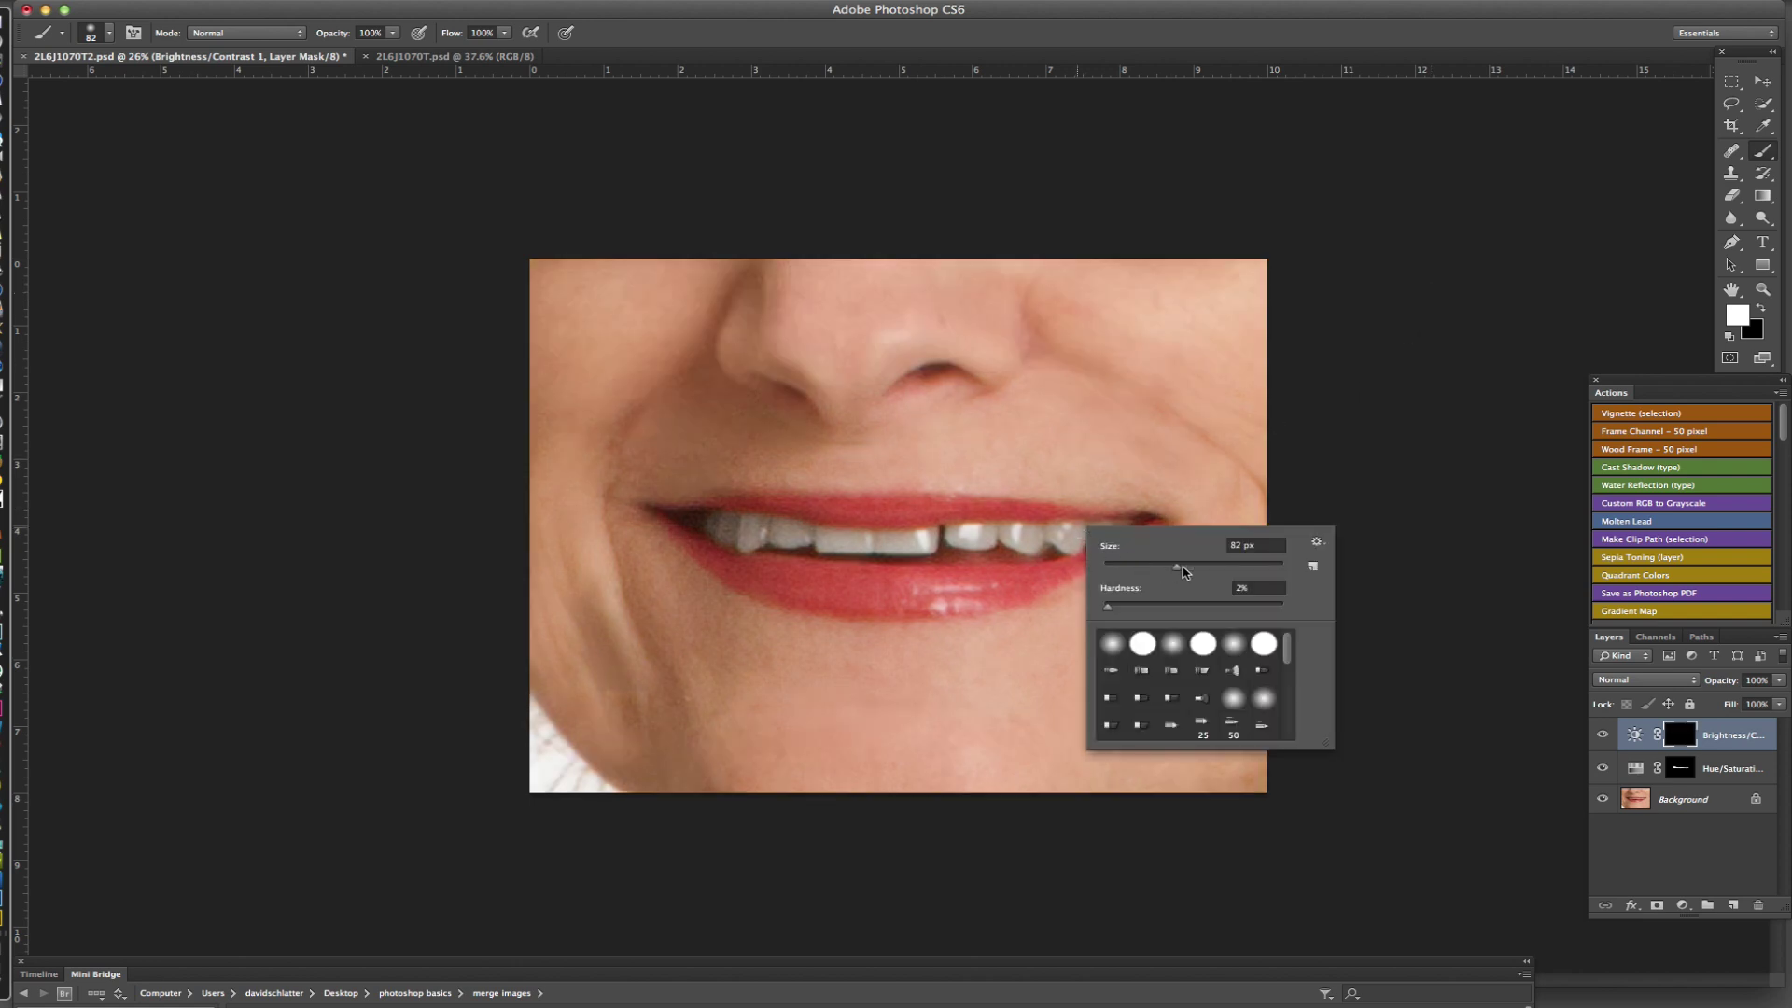
drag(1184, 567, 1211, 566)
mouse_move(739, 526)
mouse_down()
mouse_move(914, 541)
mouse_move(1130, 529)
mouse_up()
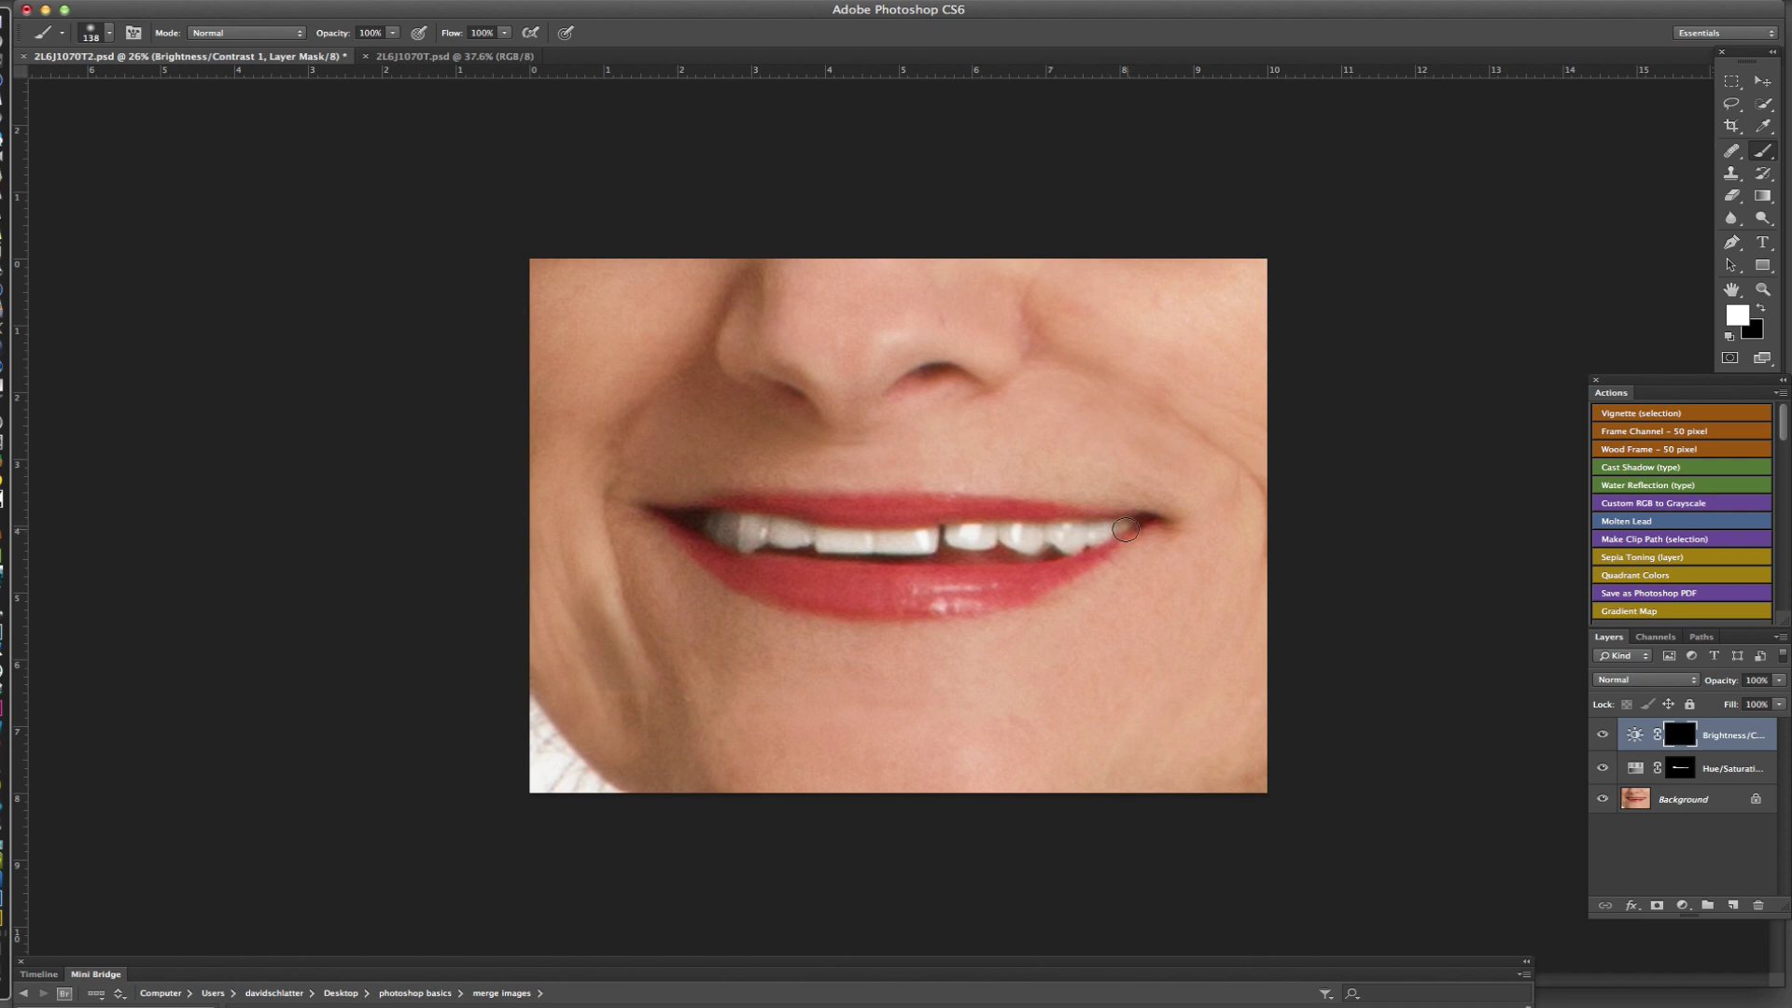
drag(719, 529, 1030, 547)
Lower the Brightness/Contrast layer's opacity to 43% and fine-tune the Hue/Saturation layer's opacity
scroll(1037, 547, up, 2)
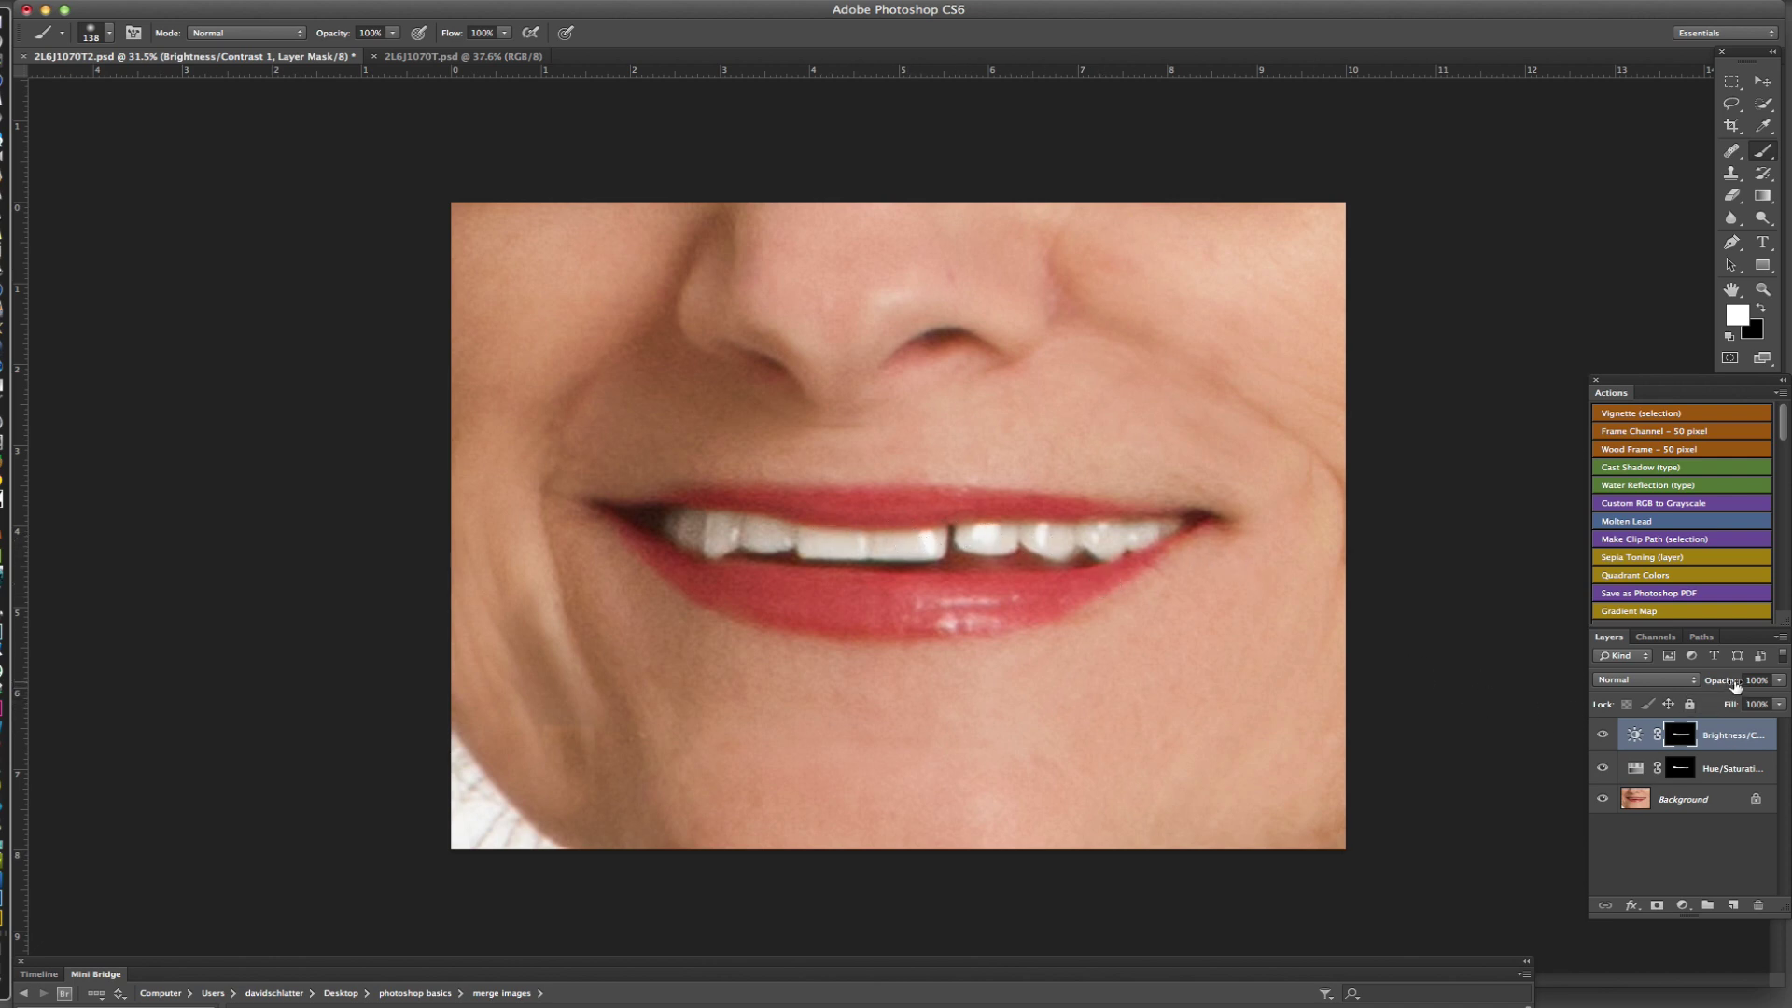
drag(1735, 688, 1701, 688)
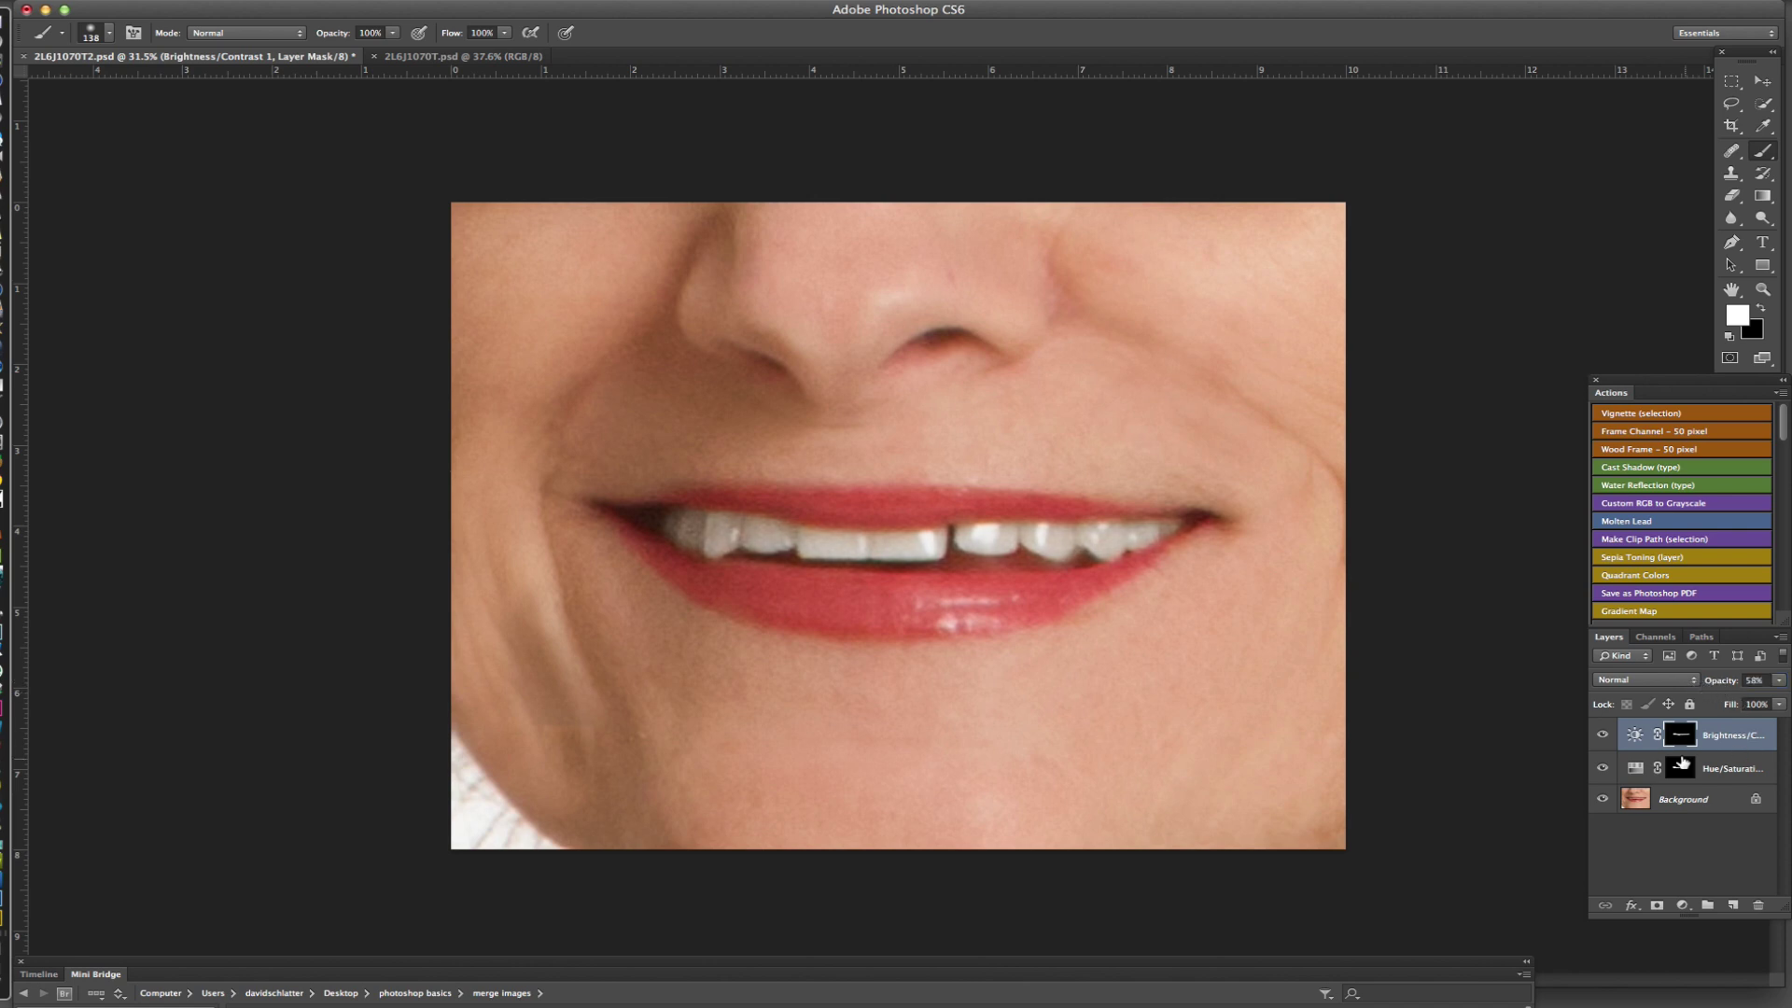
click(1603, 736)
click(1604, 736)
drag(1727, 681, 1713, 680)
click(1733, 769)
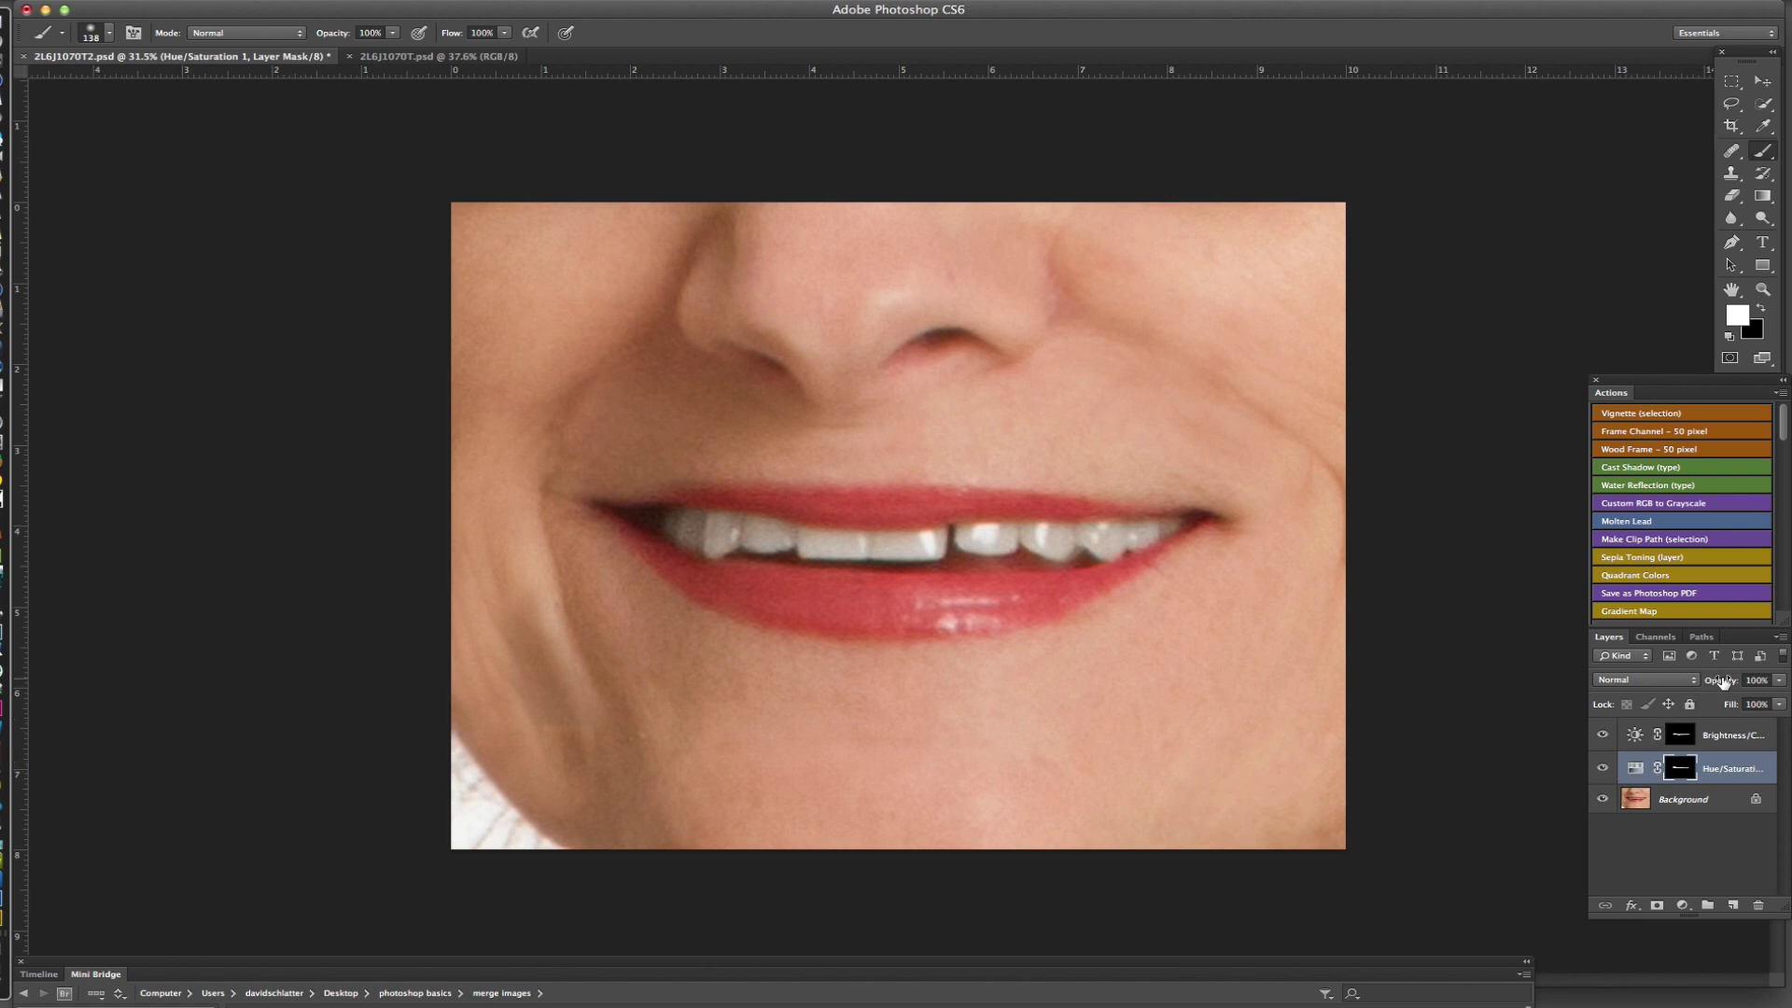
mouse_move(1727, 680)
mouse_down()
mouse_move(1704, 684)
mouse_move(1730, 688)
mouse_up()
Duplicate the Background layer and merge the copy with the Hue/Saturation and Brightness/Contrast layers
drag(1716, 799, 1732, 902)
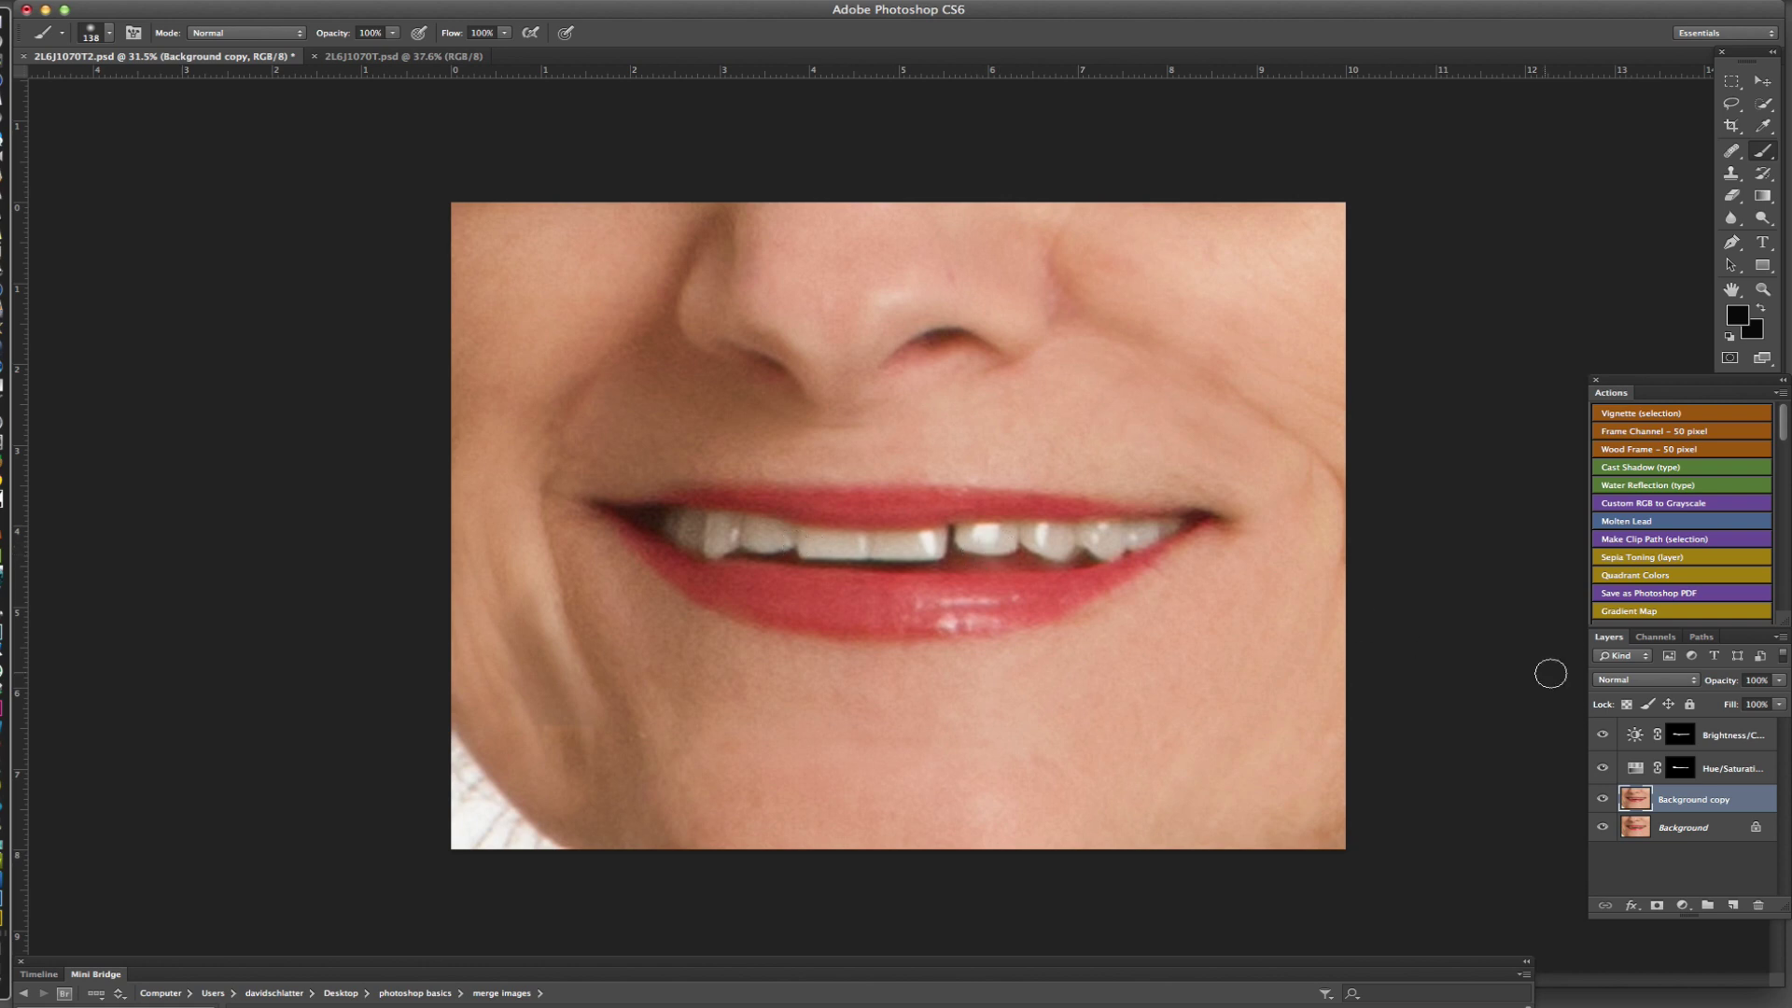
click(1747, 739)
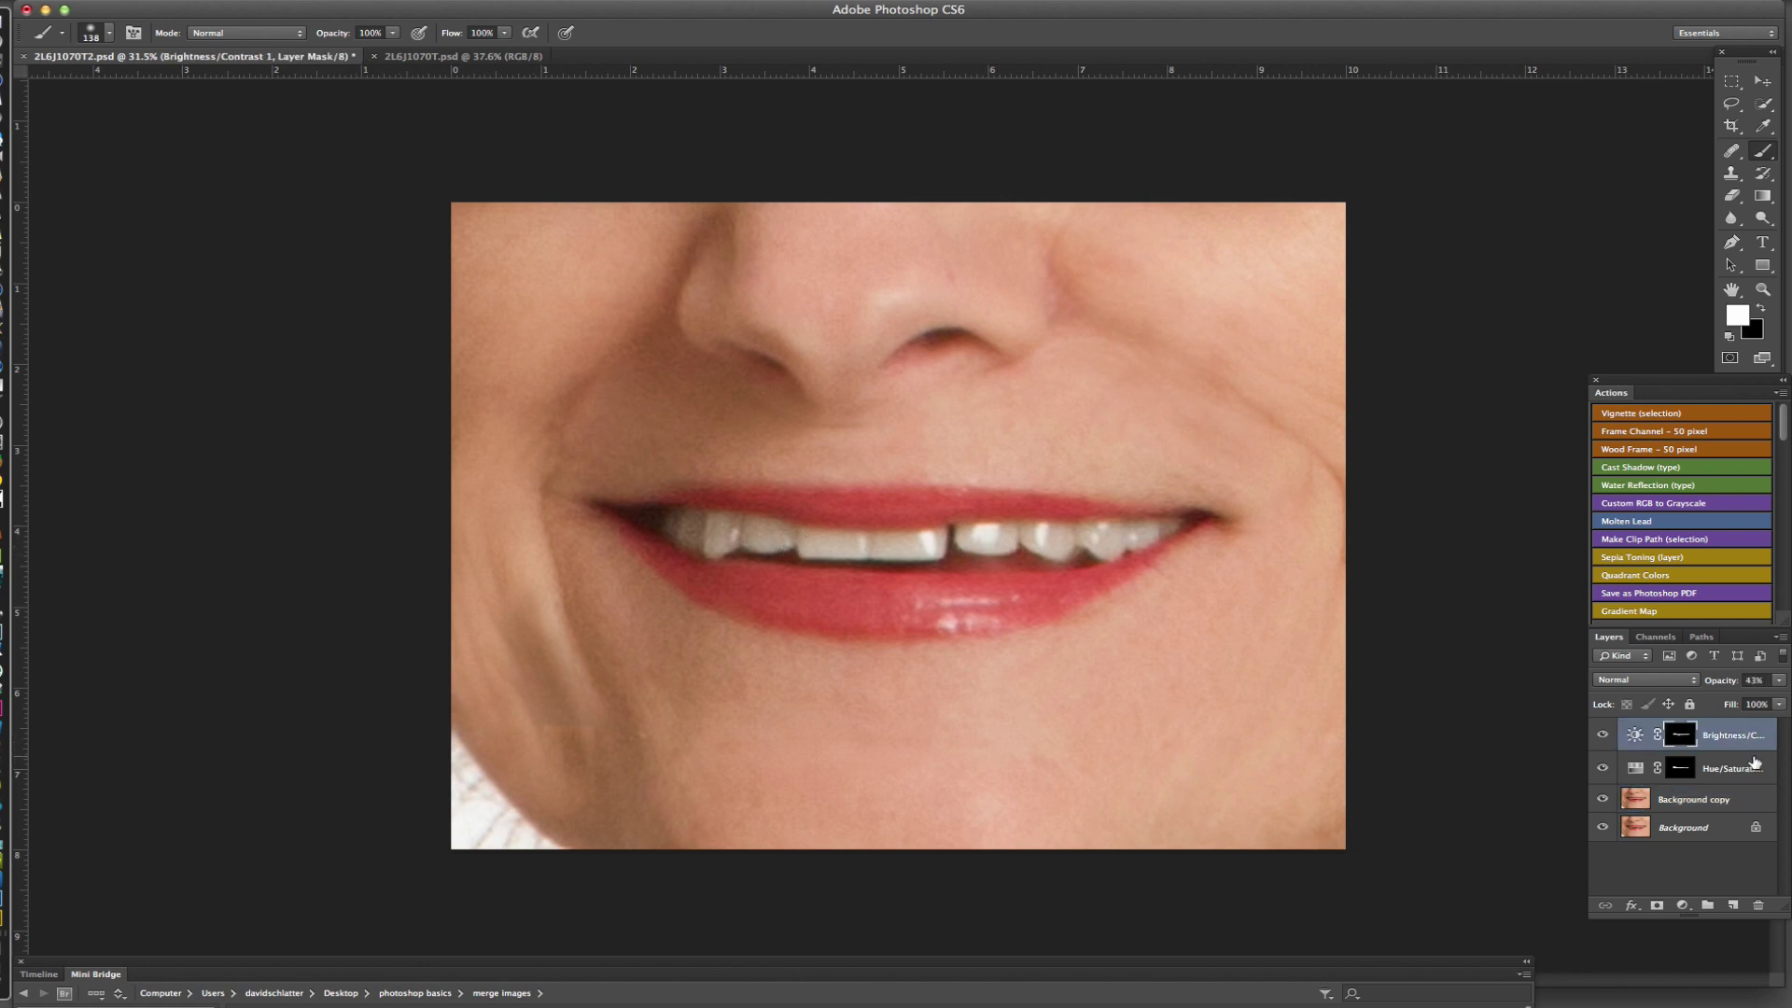
shift+click(1739, 774)
shift+click(1749, 796)
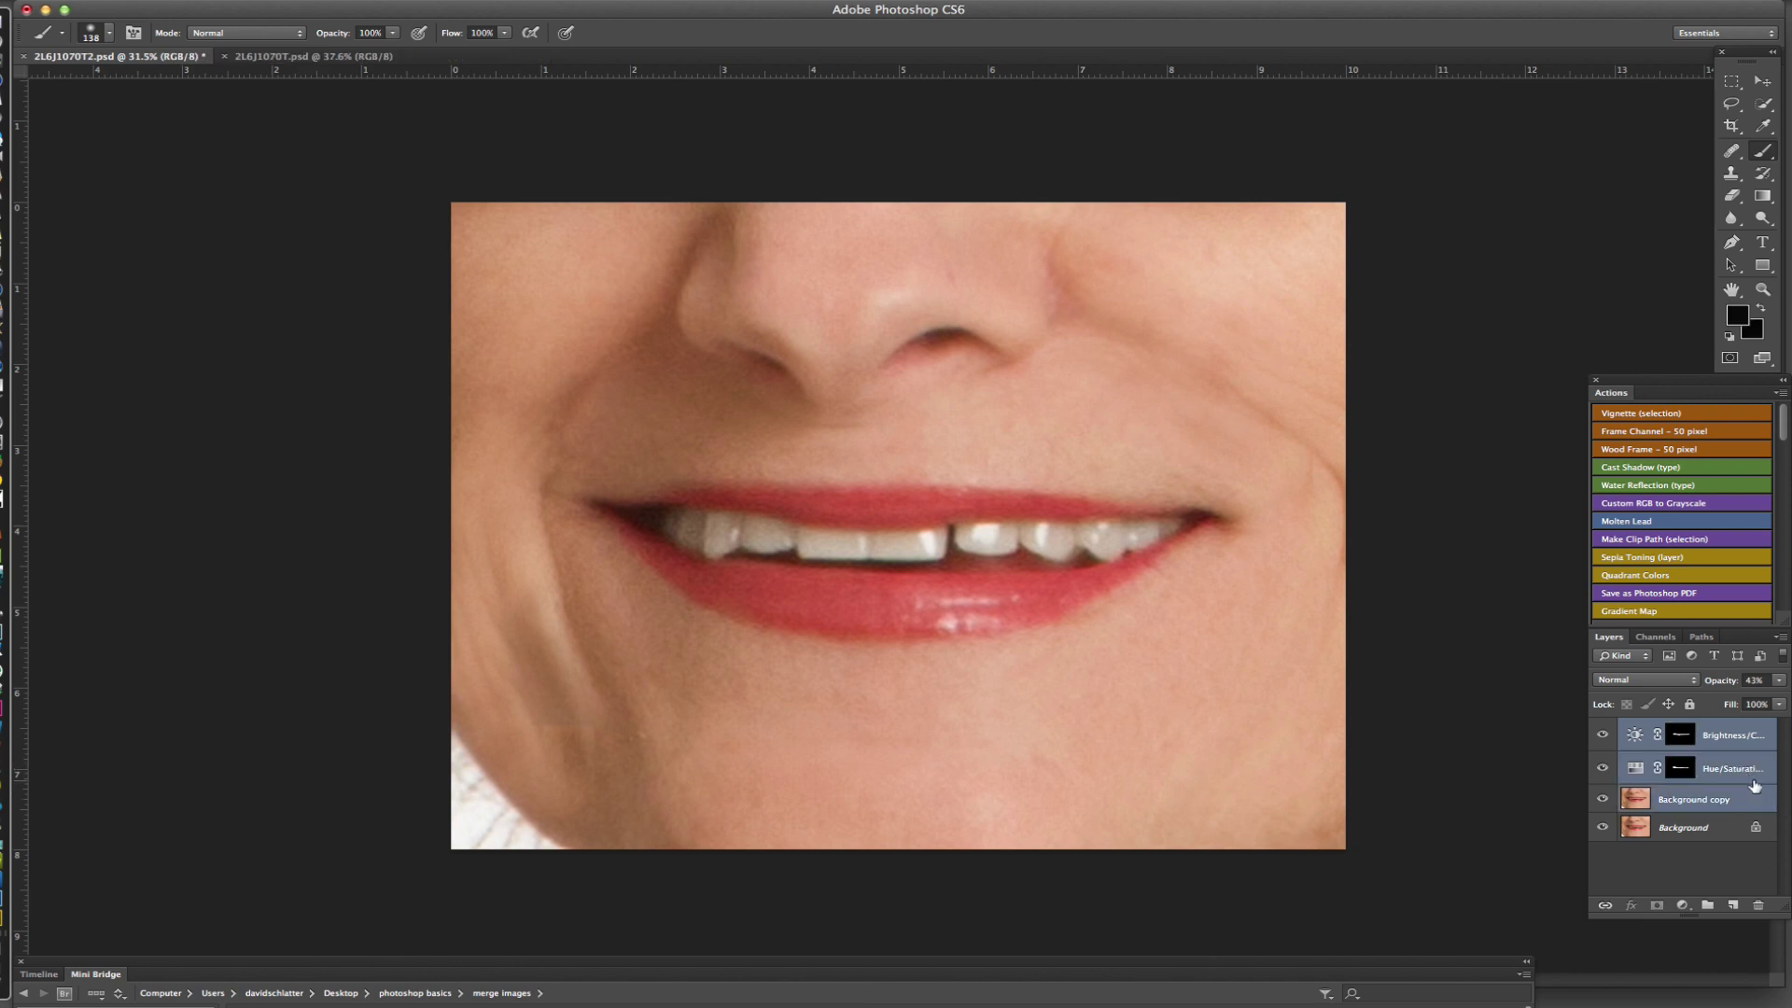
right_click(1722, 752)
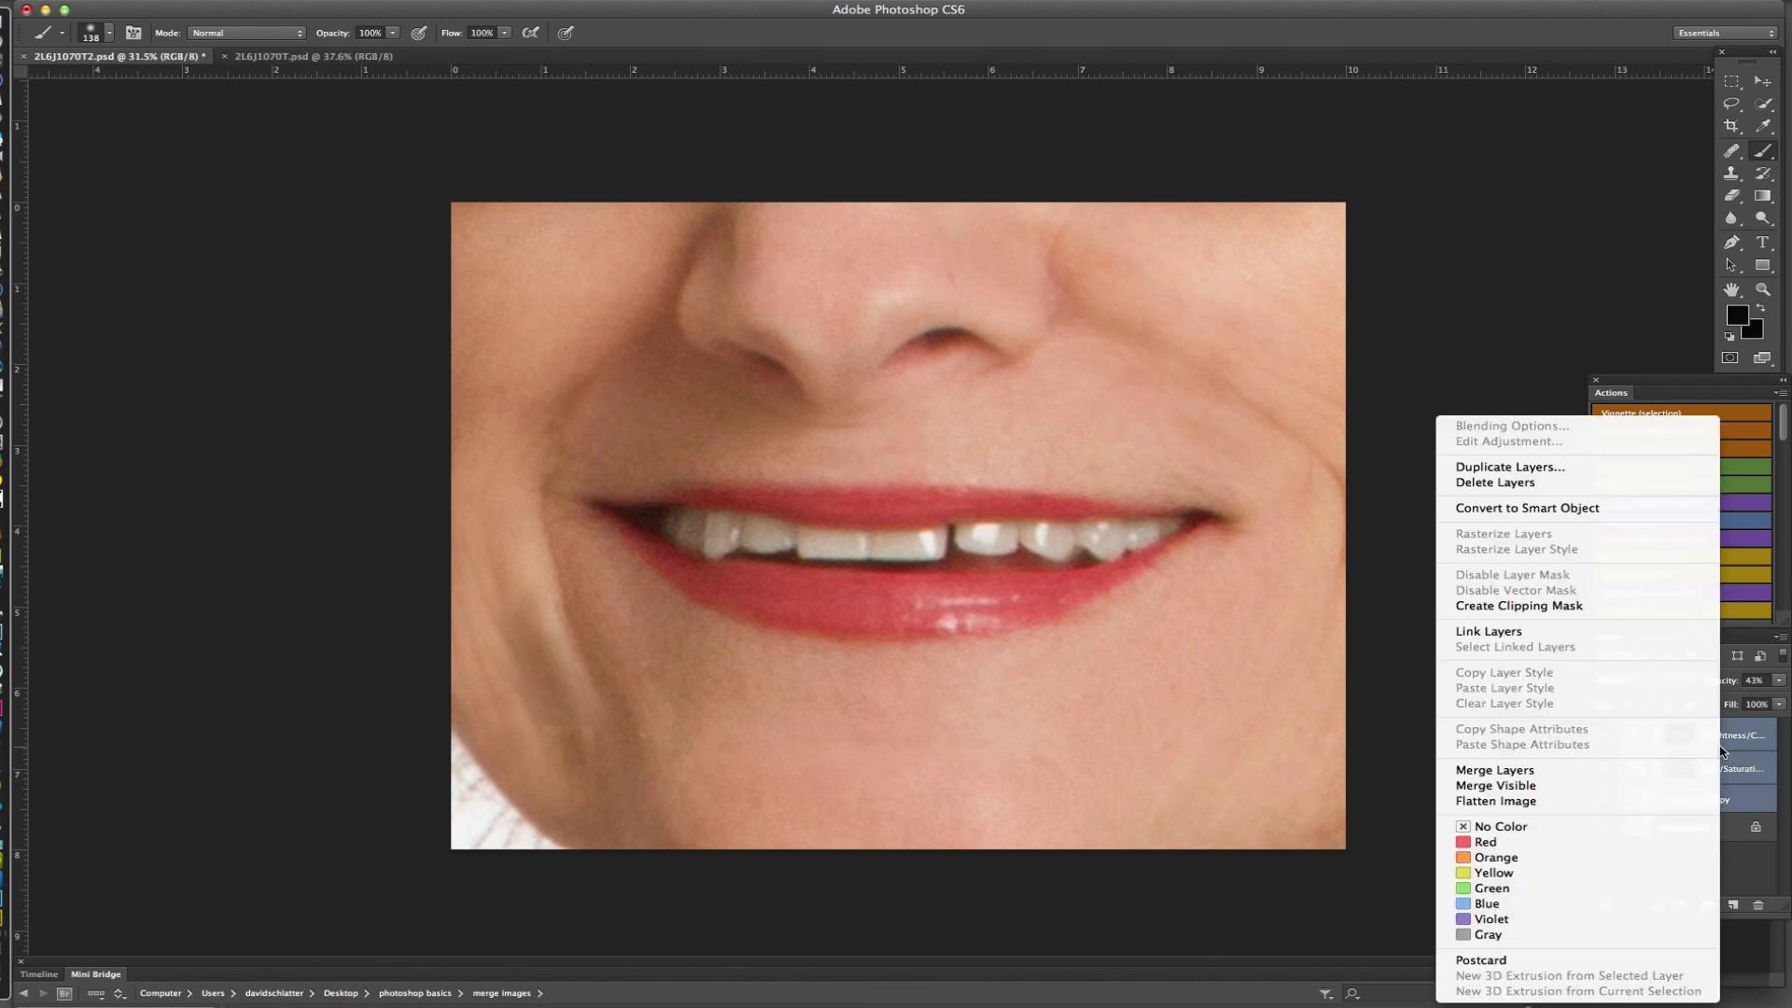
click(1546, 776)
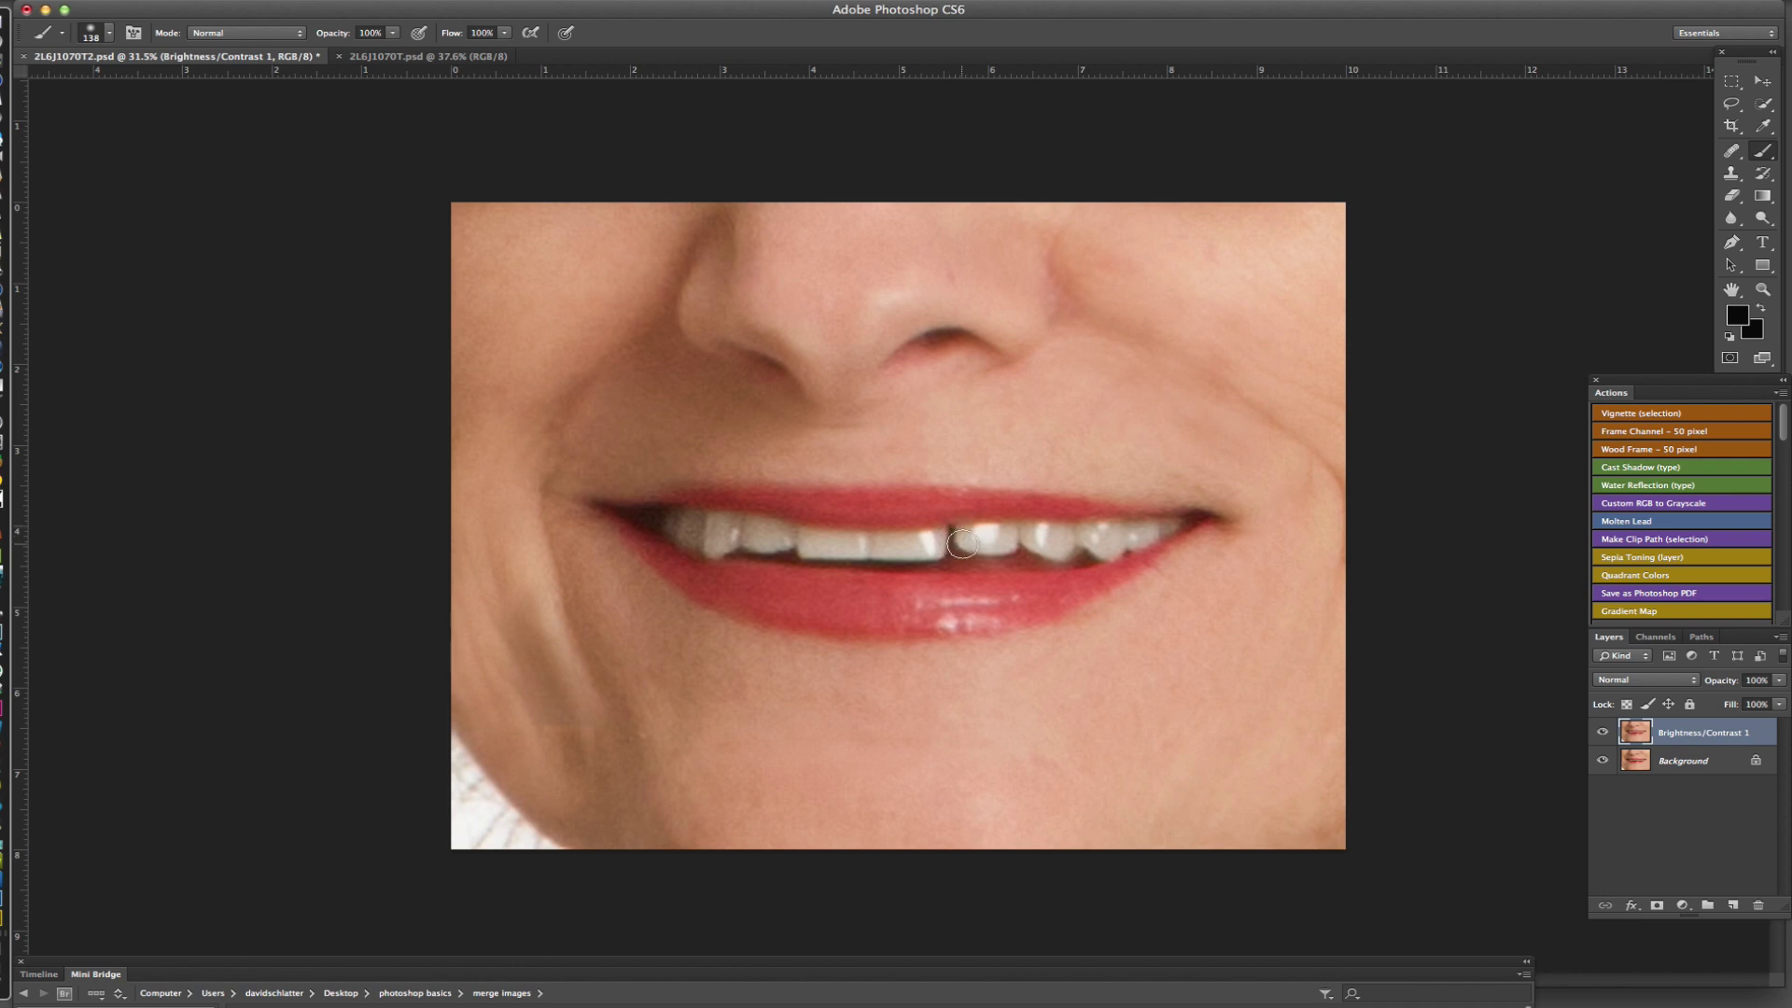
Select the tooth immediately right of the dark gap with the Quick Selection tool and copy it to a new layer
scroll(967, 538, up, 2)
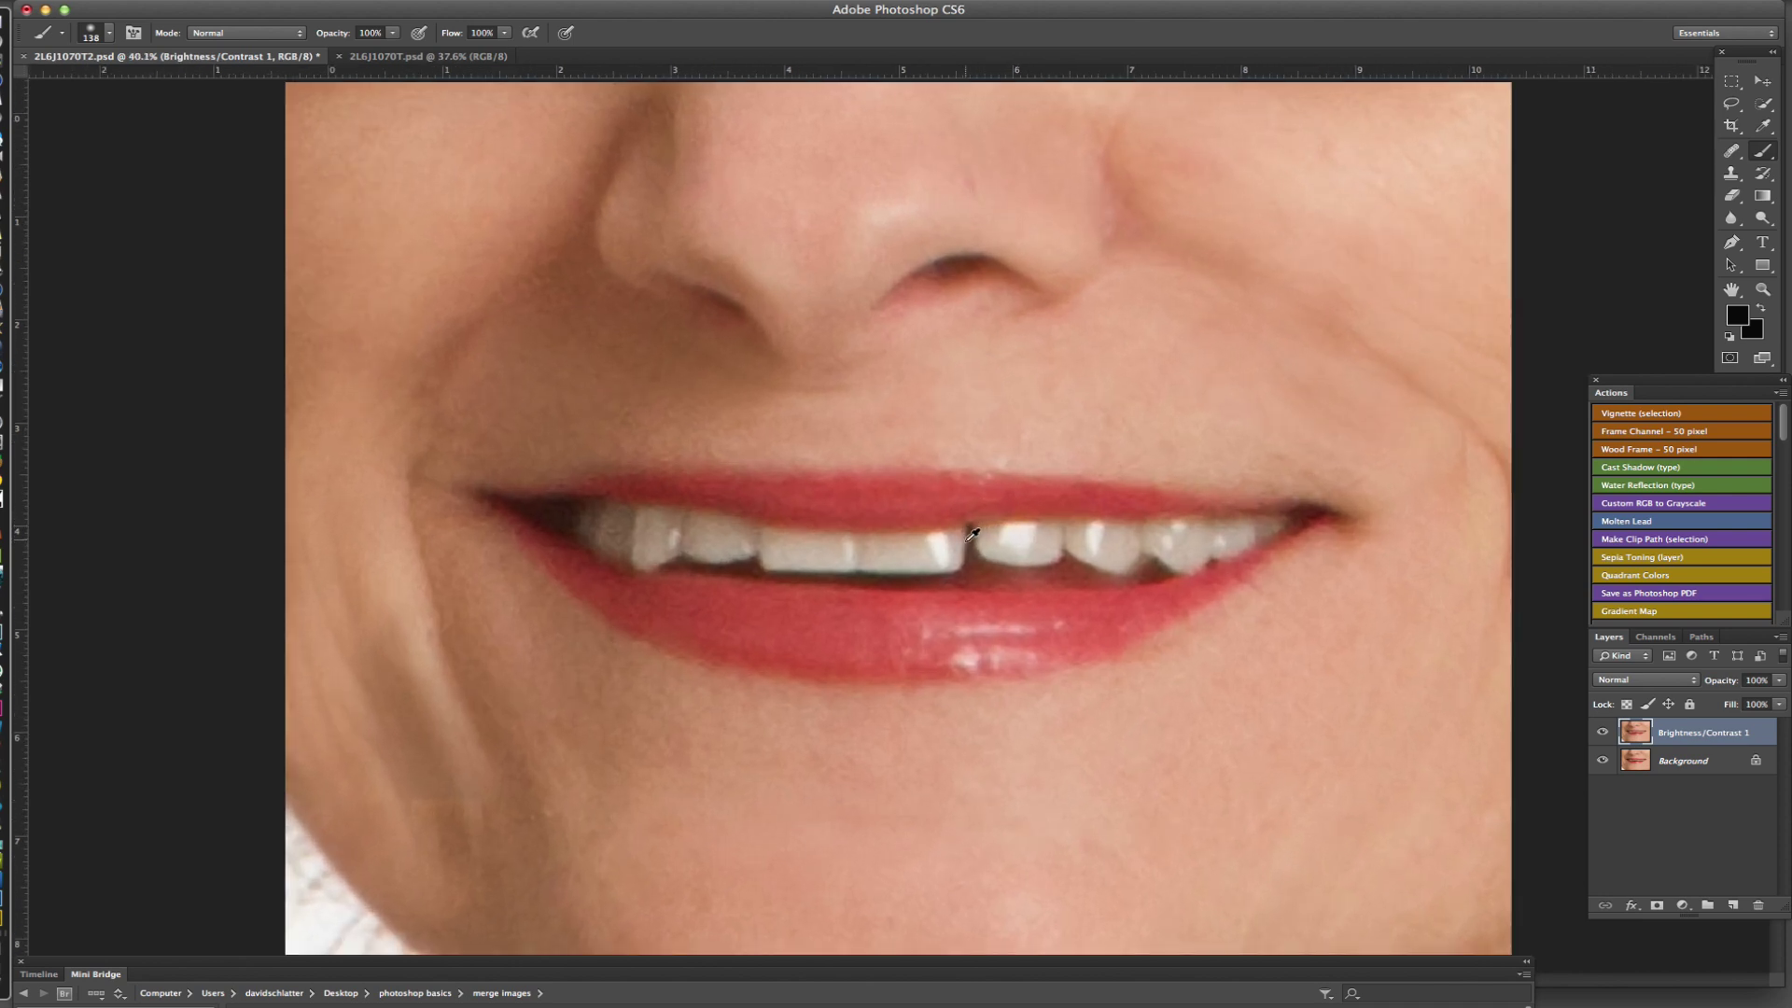
scroll(971, 534, up, 2)
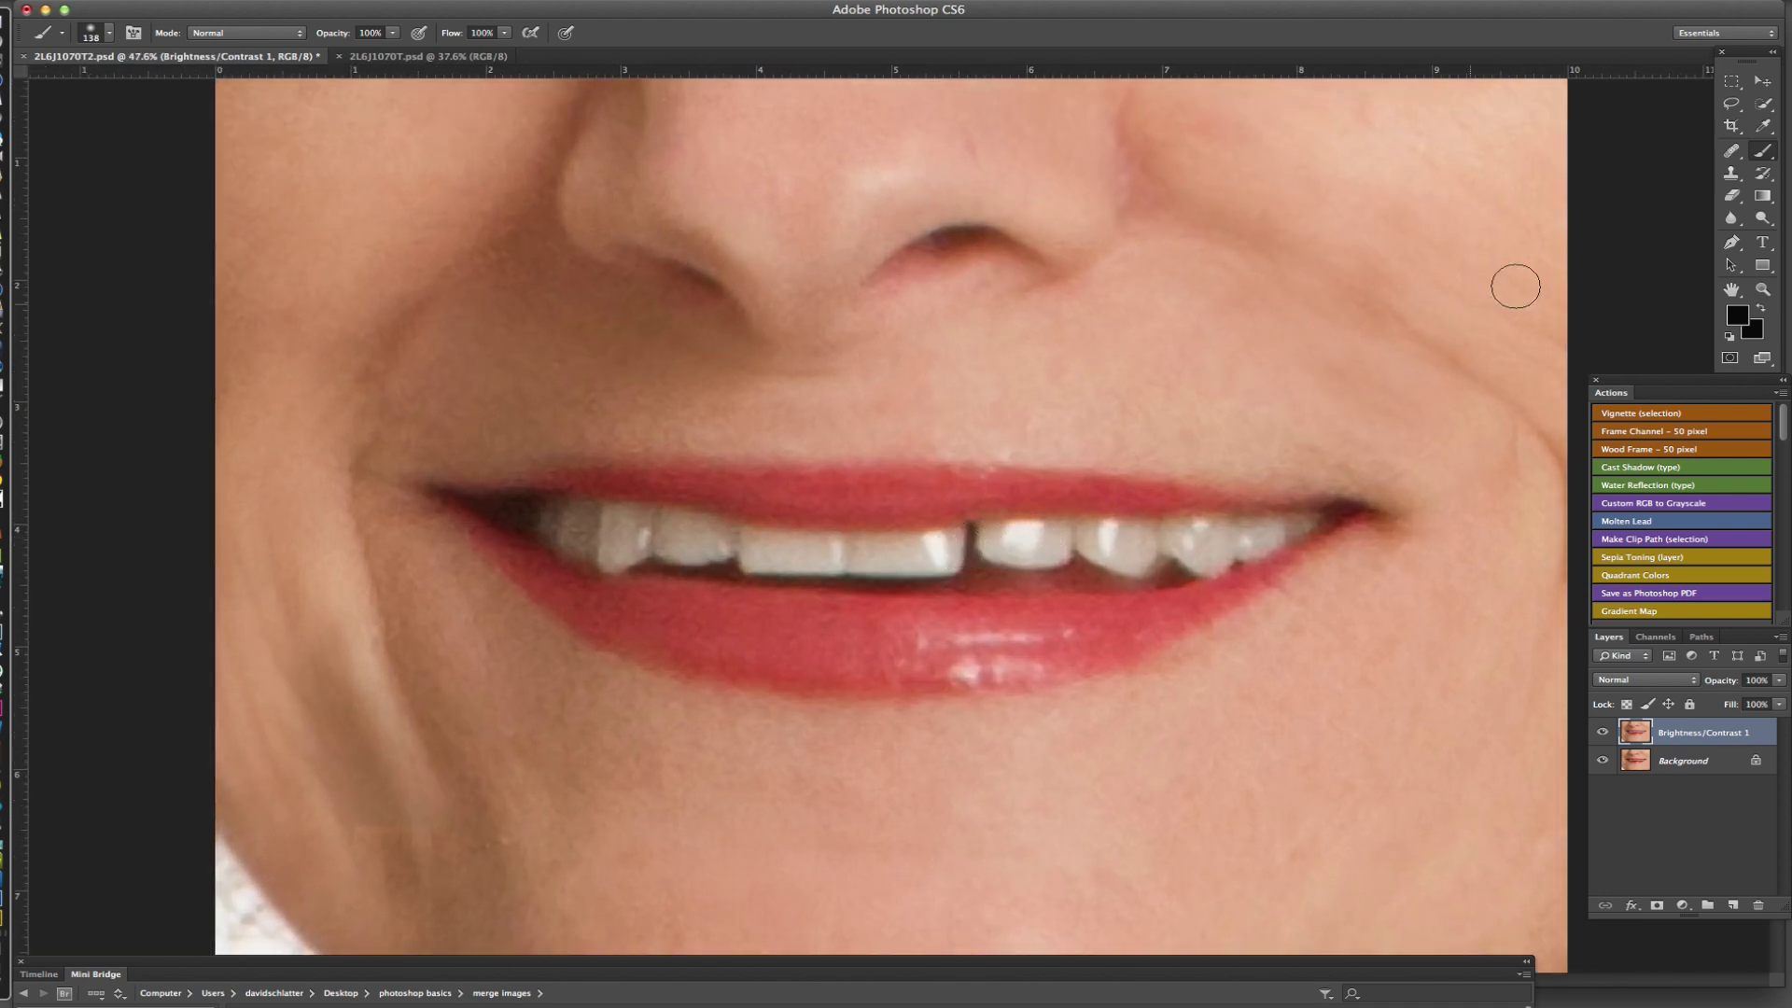
click(1764, 106)
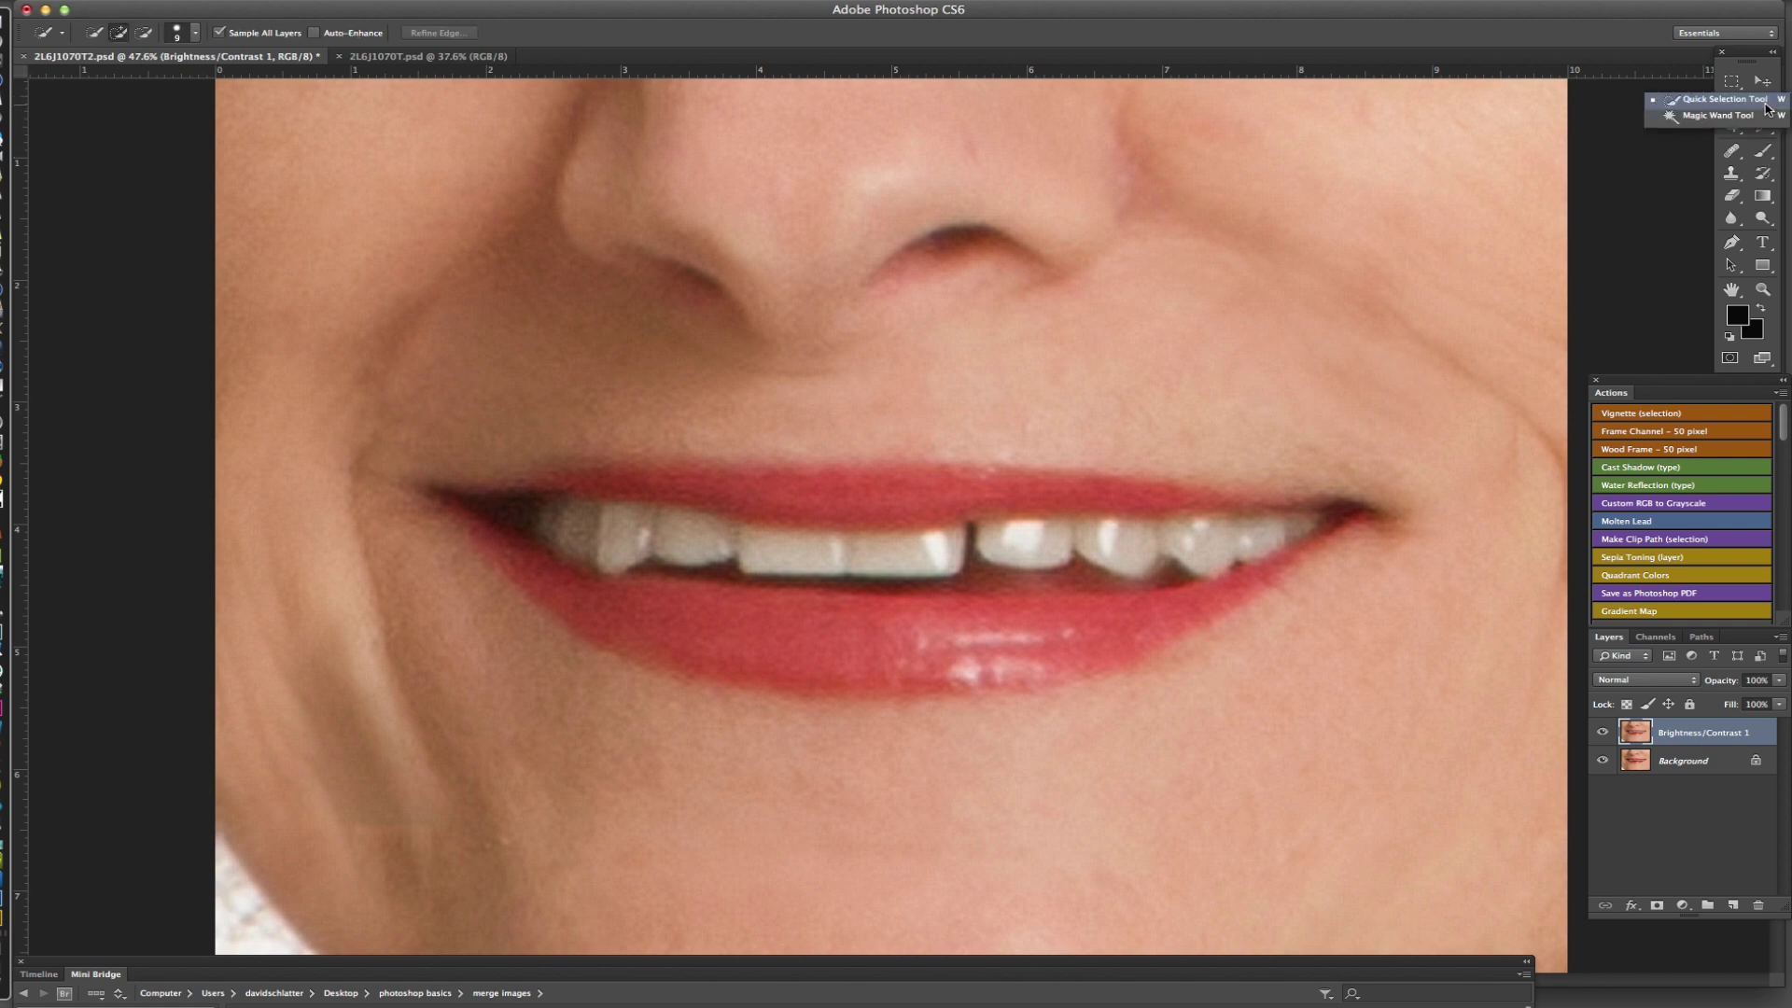
click(1766, 107)
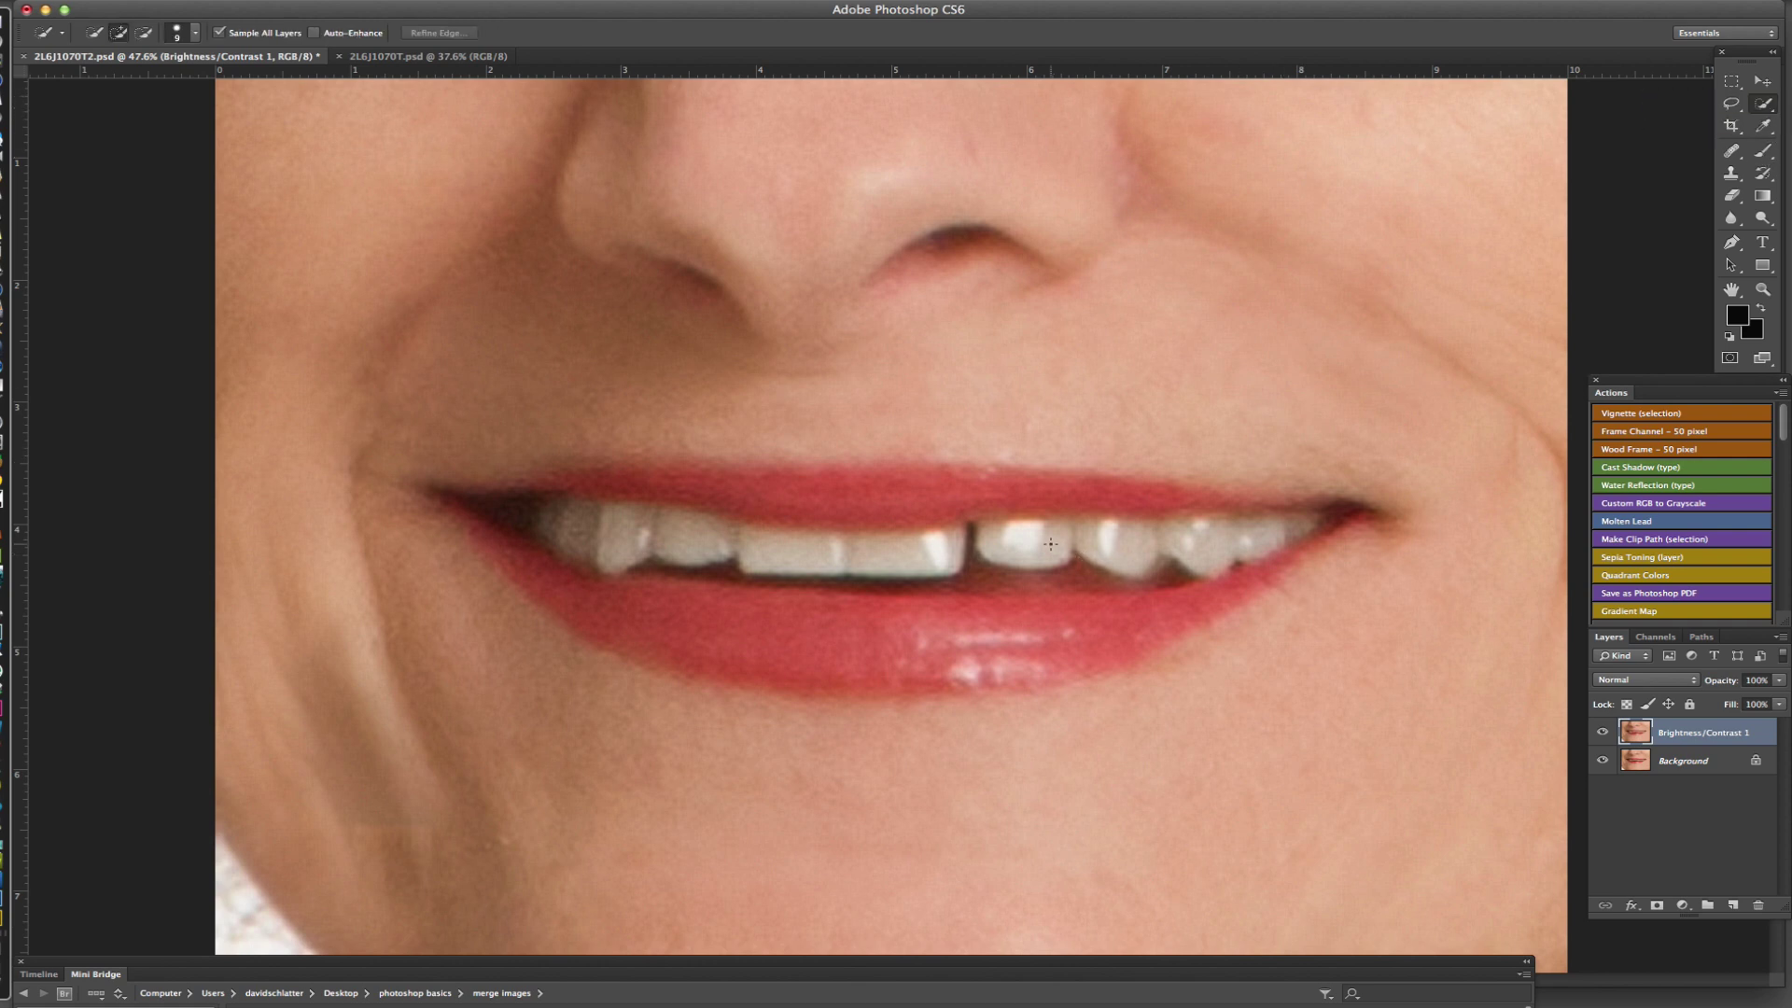
drag(1055, 537, 1006, 553)
key(super+j)
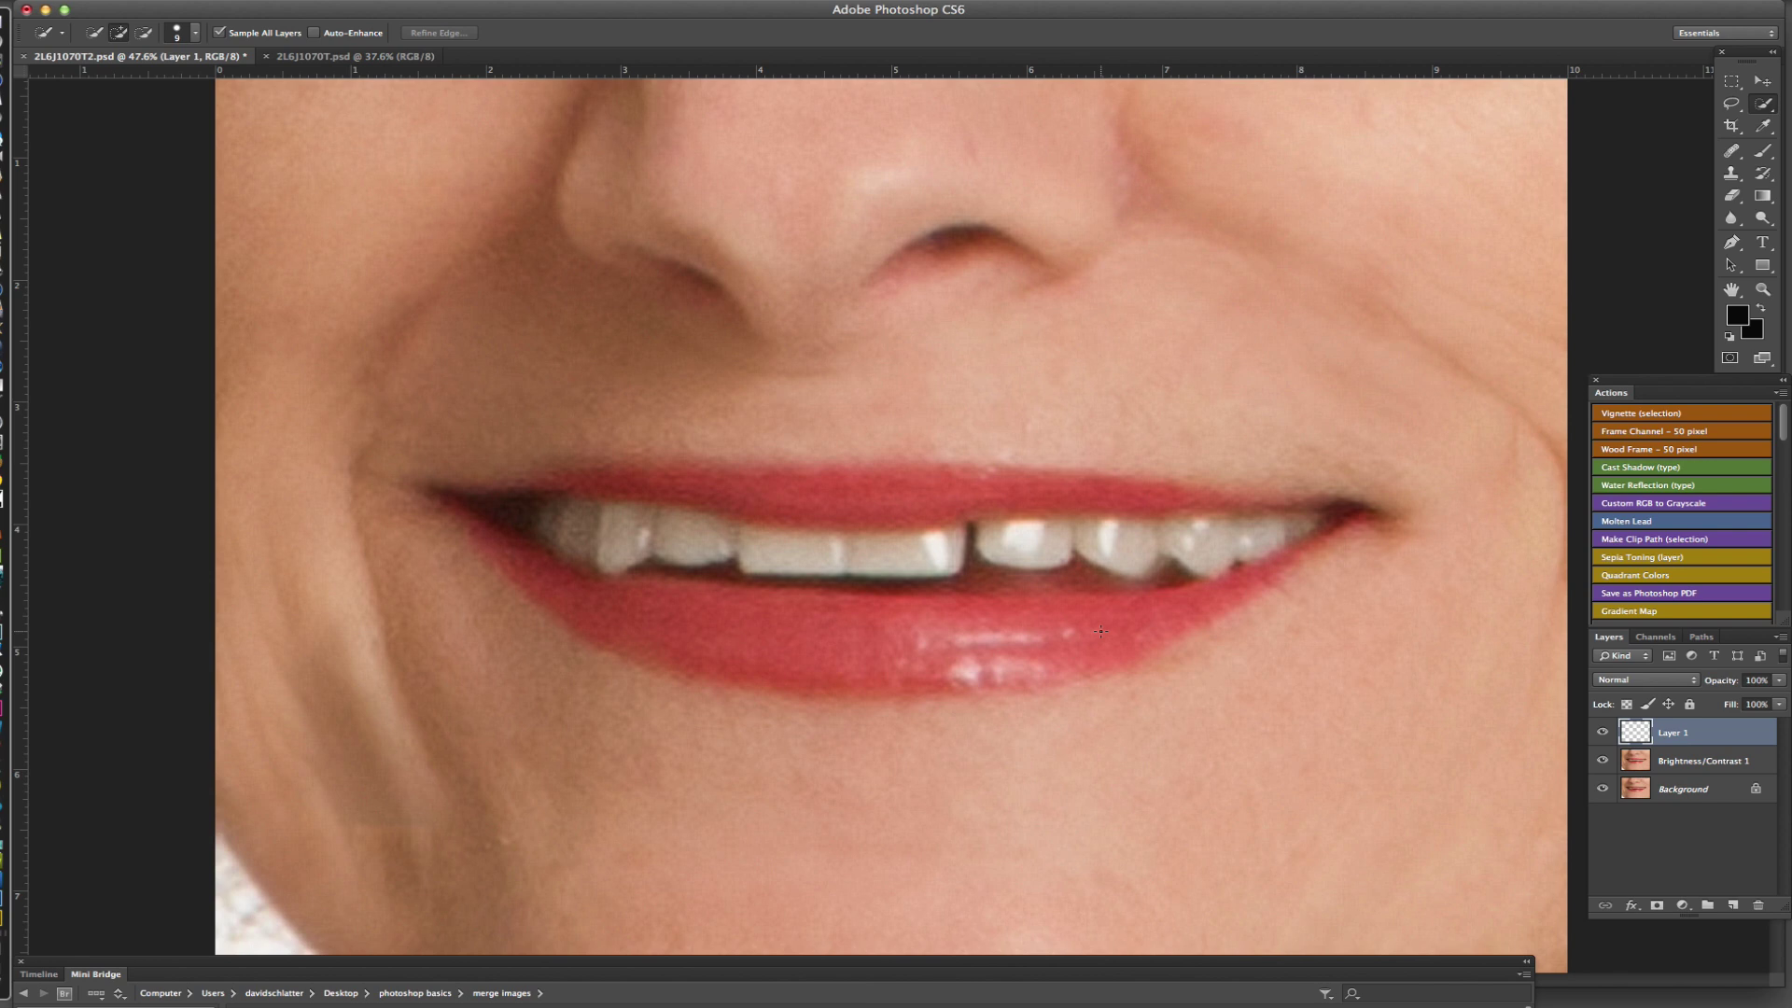
Warp the copied tooth by pulling its upper and lower left corners outward to narrow the gap, and apply the transform
key(super+t)
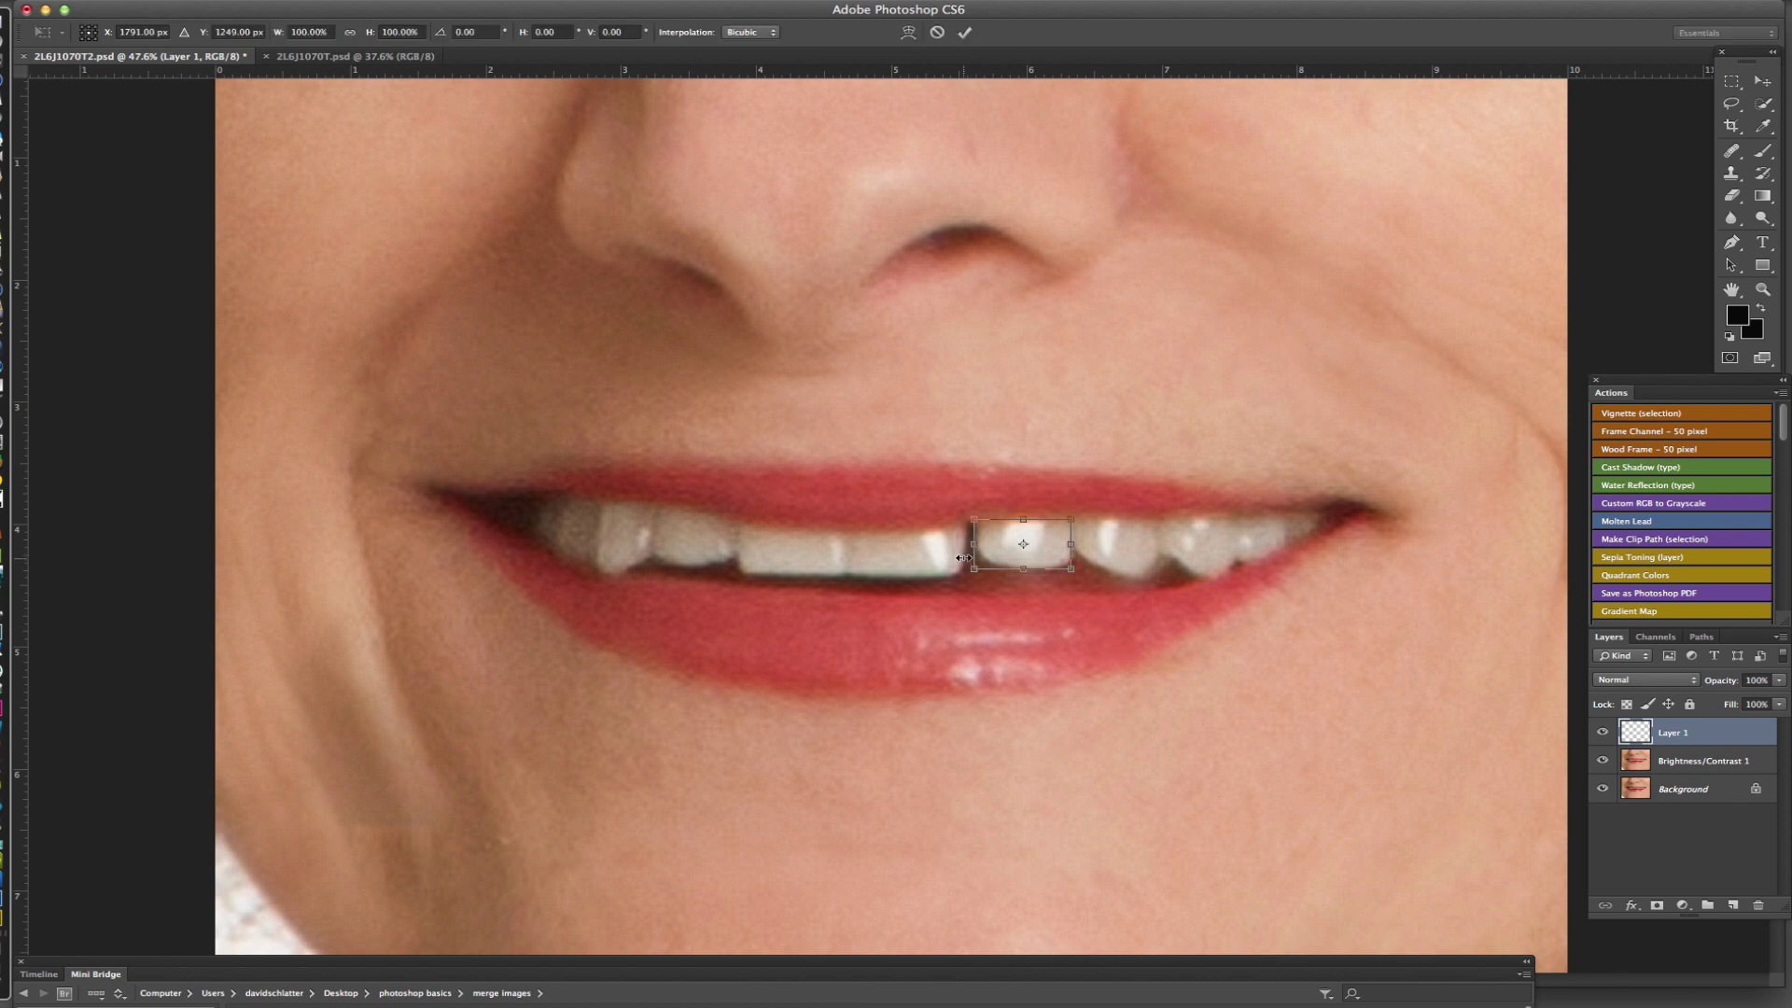
right_click(1008, 549)
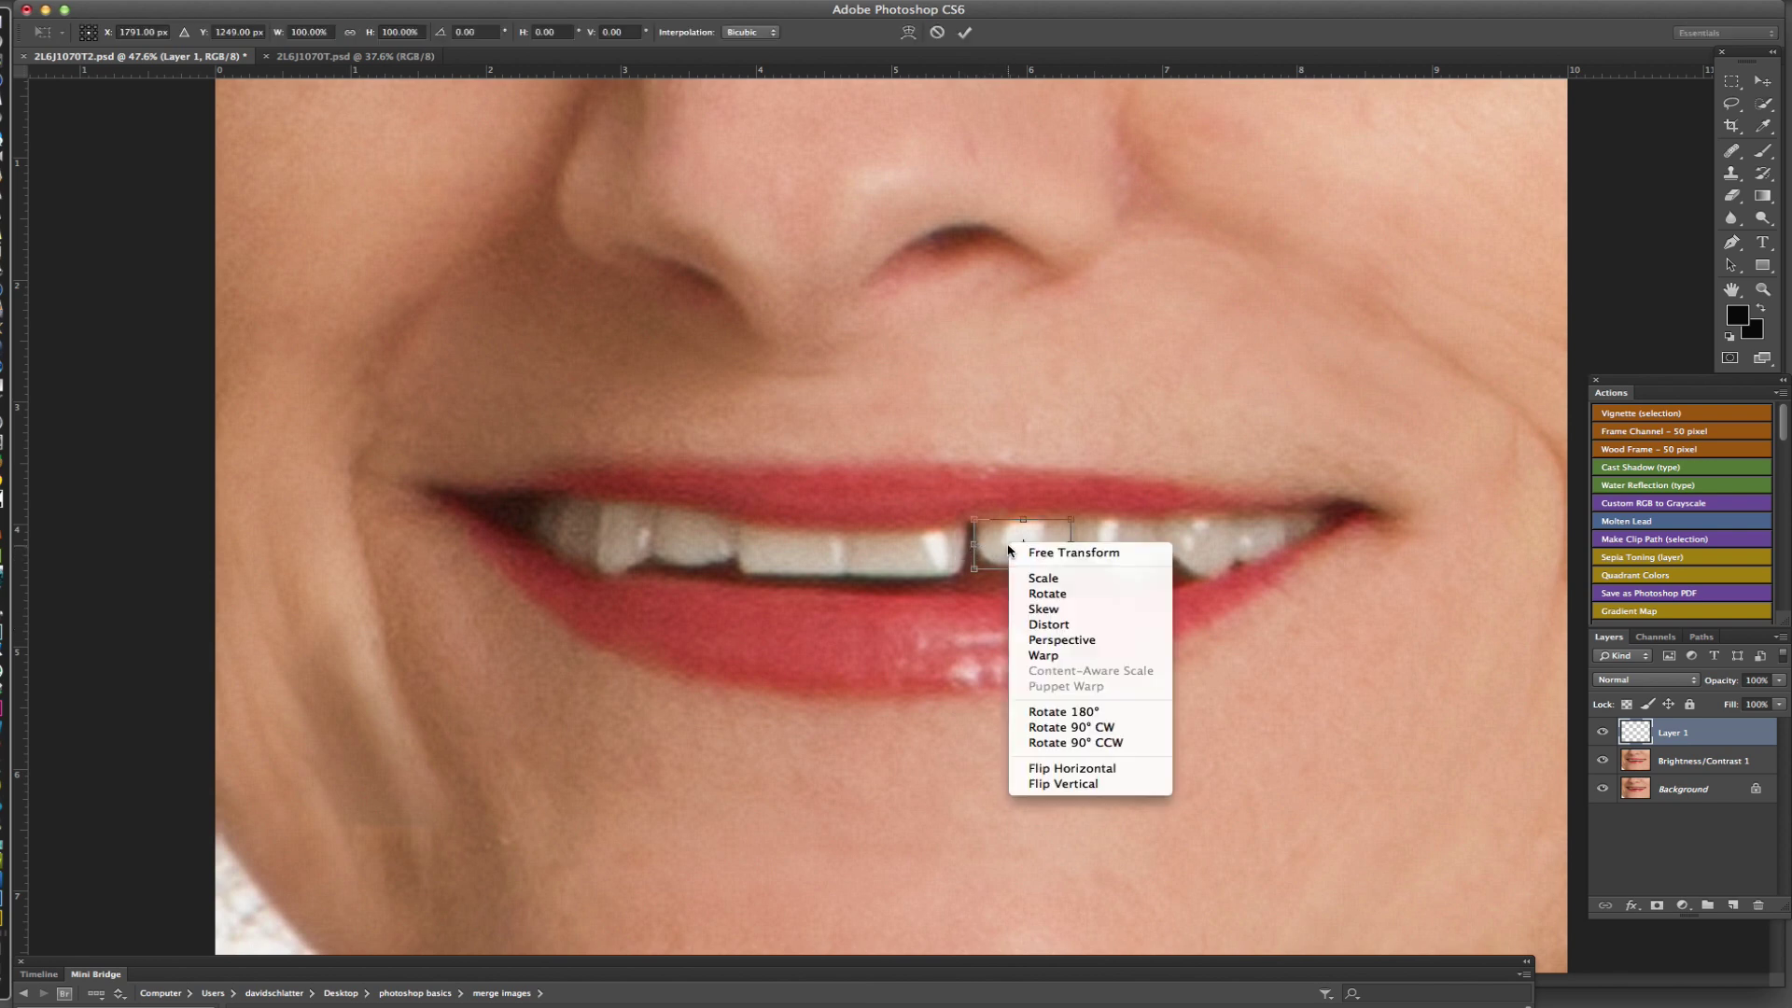
click(1041, 658)
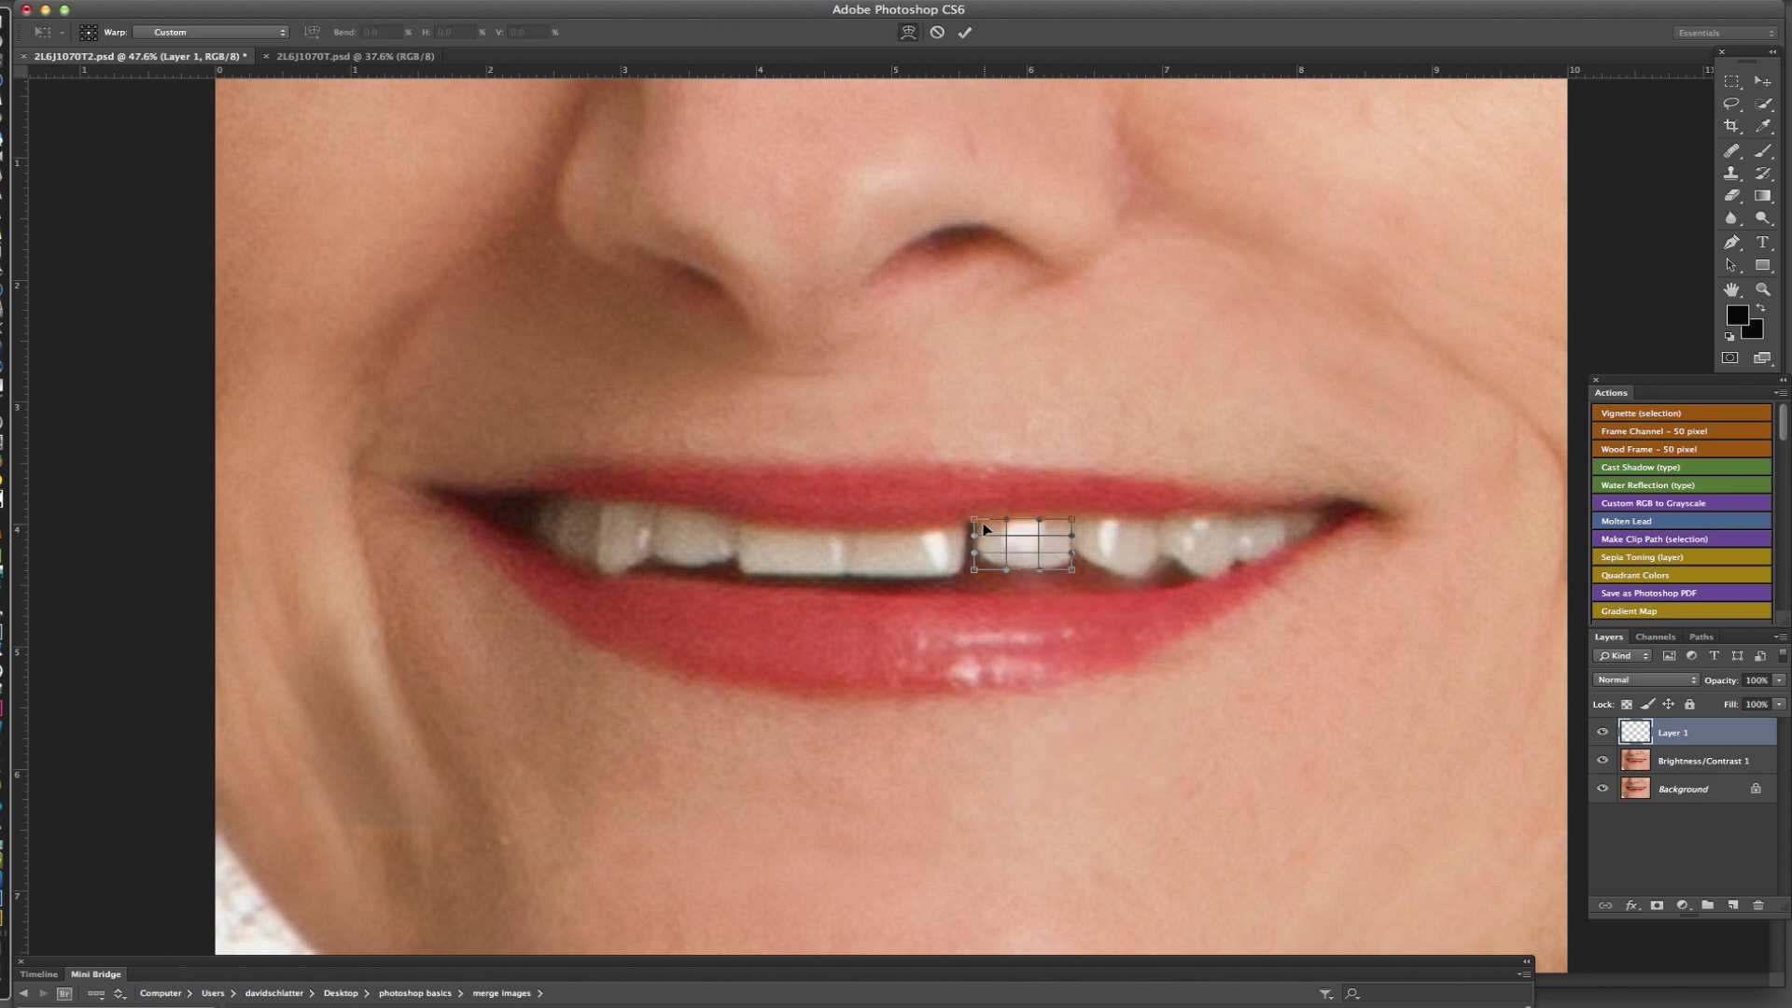
drag(976, 525, 964, 521)
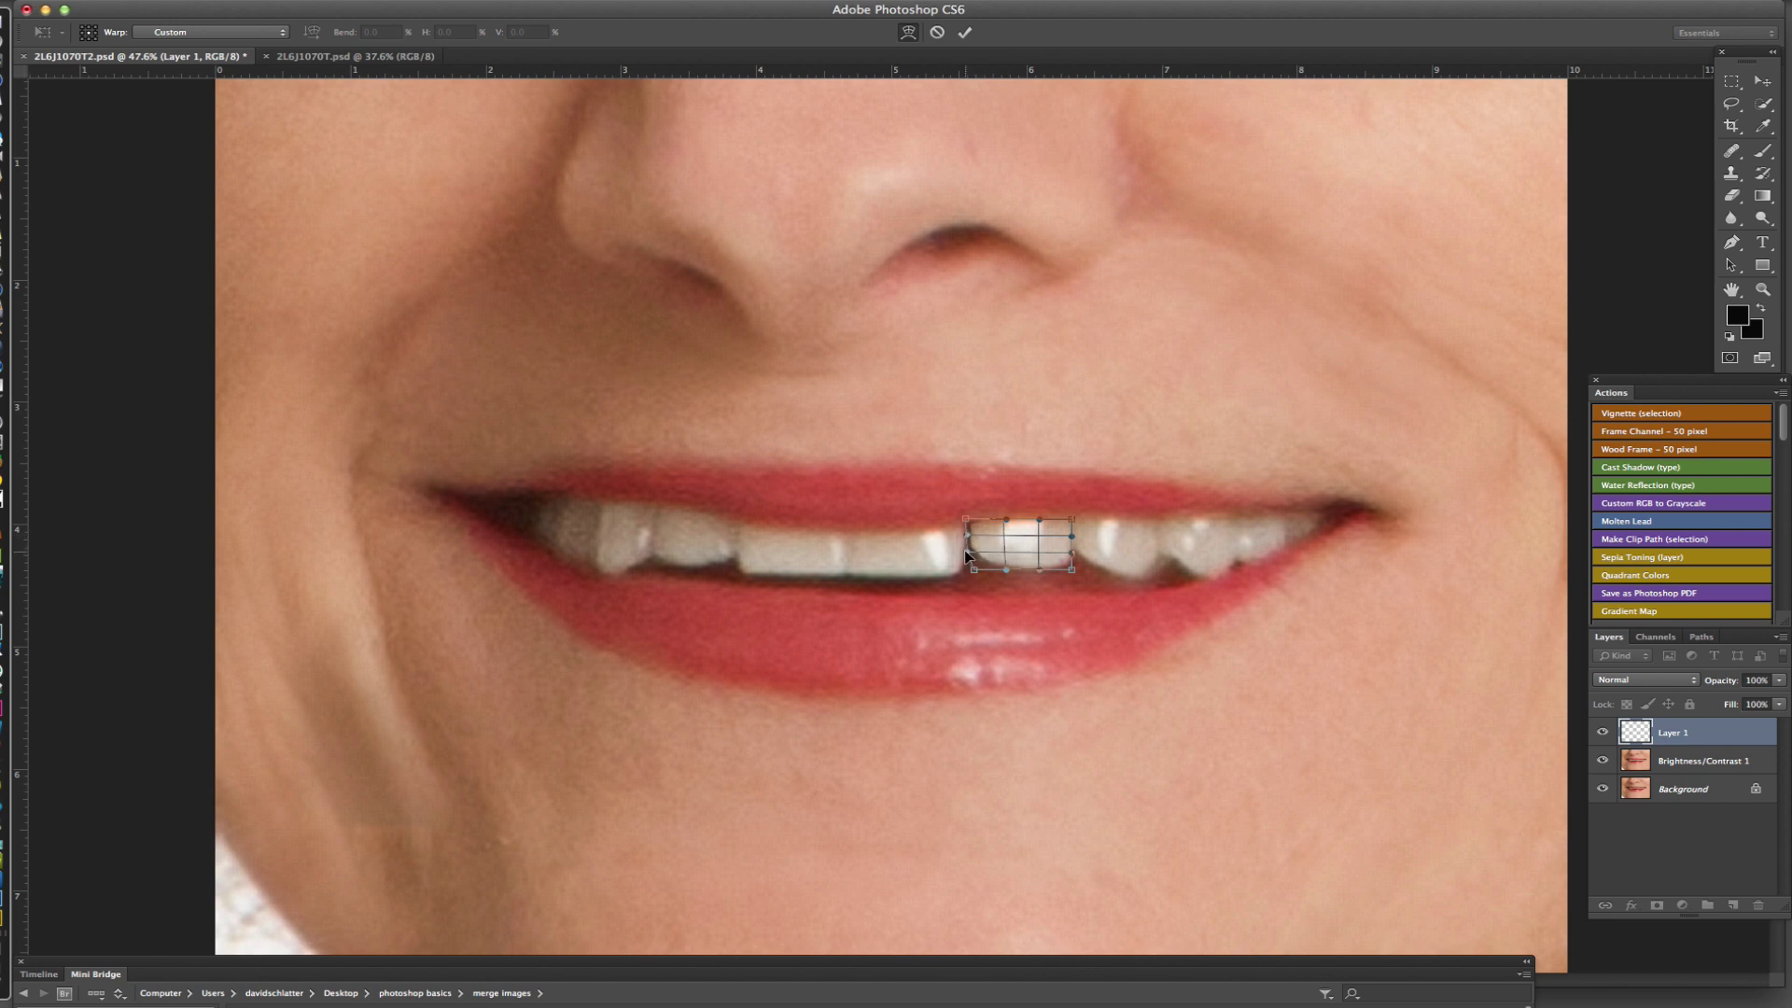
drag(973, 571, 964, 574)
click(967, 33)
key(w)
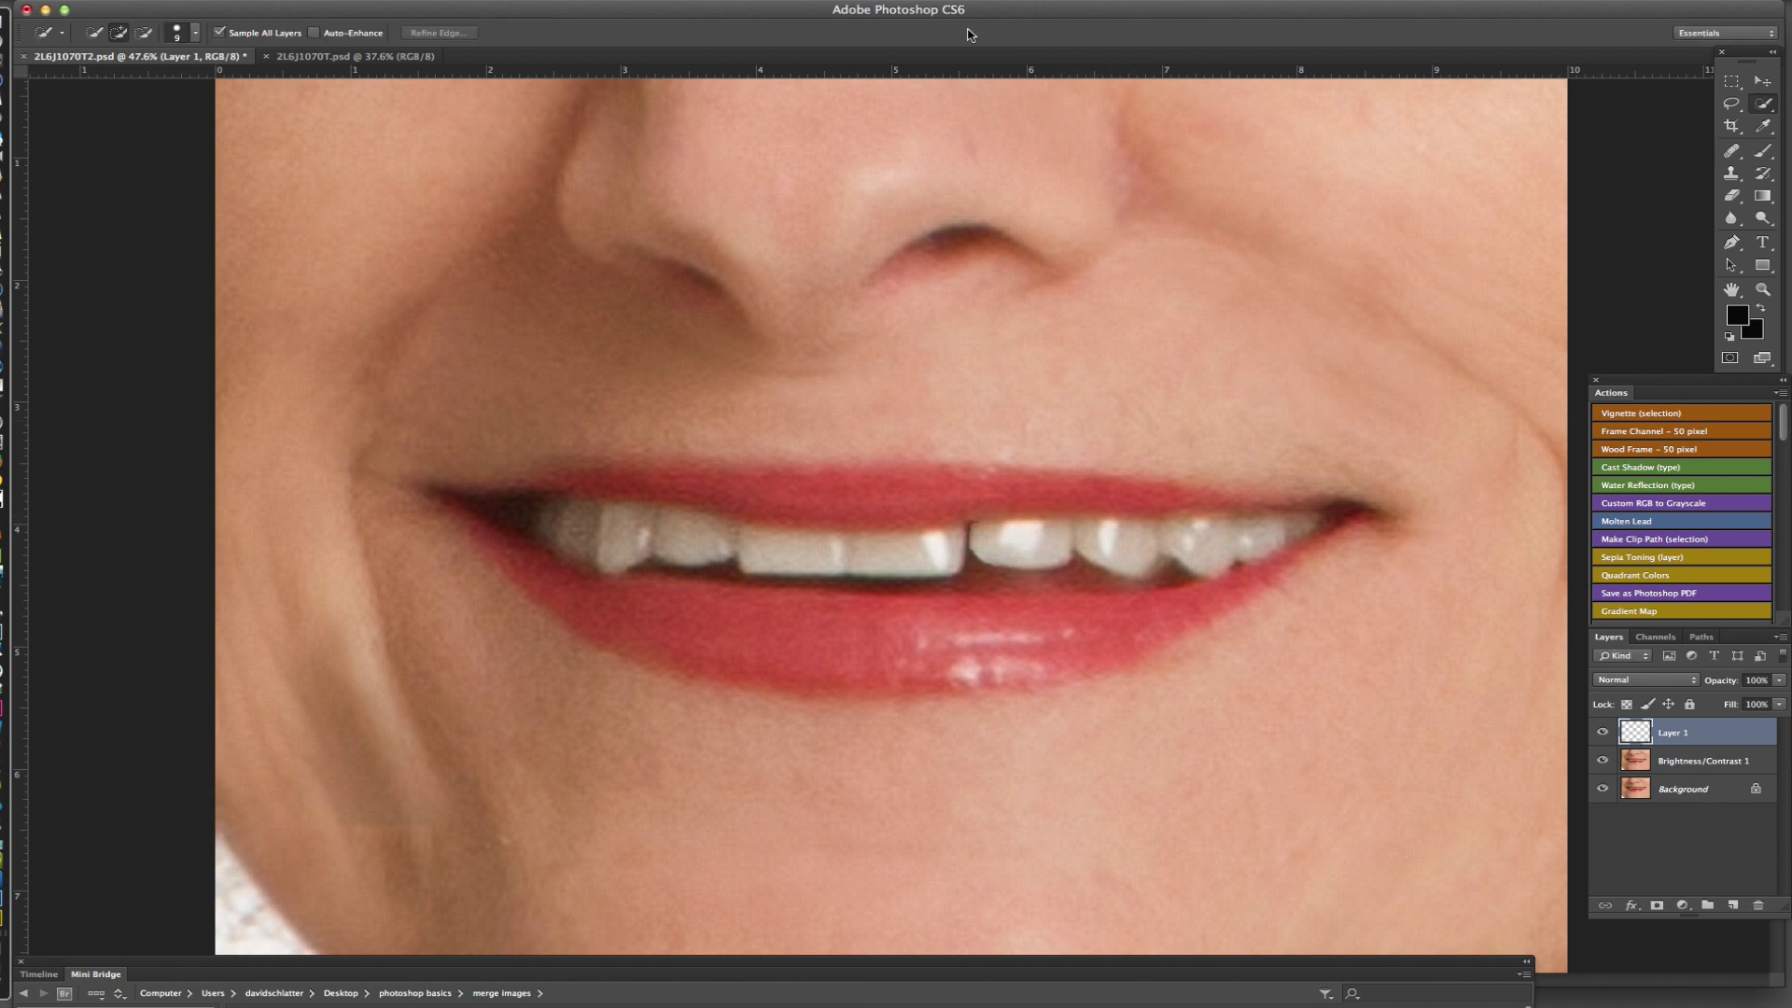
Compare the smile with the warped tooth layer hidden and shown, and examine the remaining gap up close
click(1602, 733)
click(1603, 733)
click(1603, 733)
click(1602, 732)
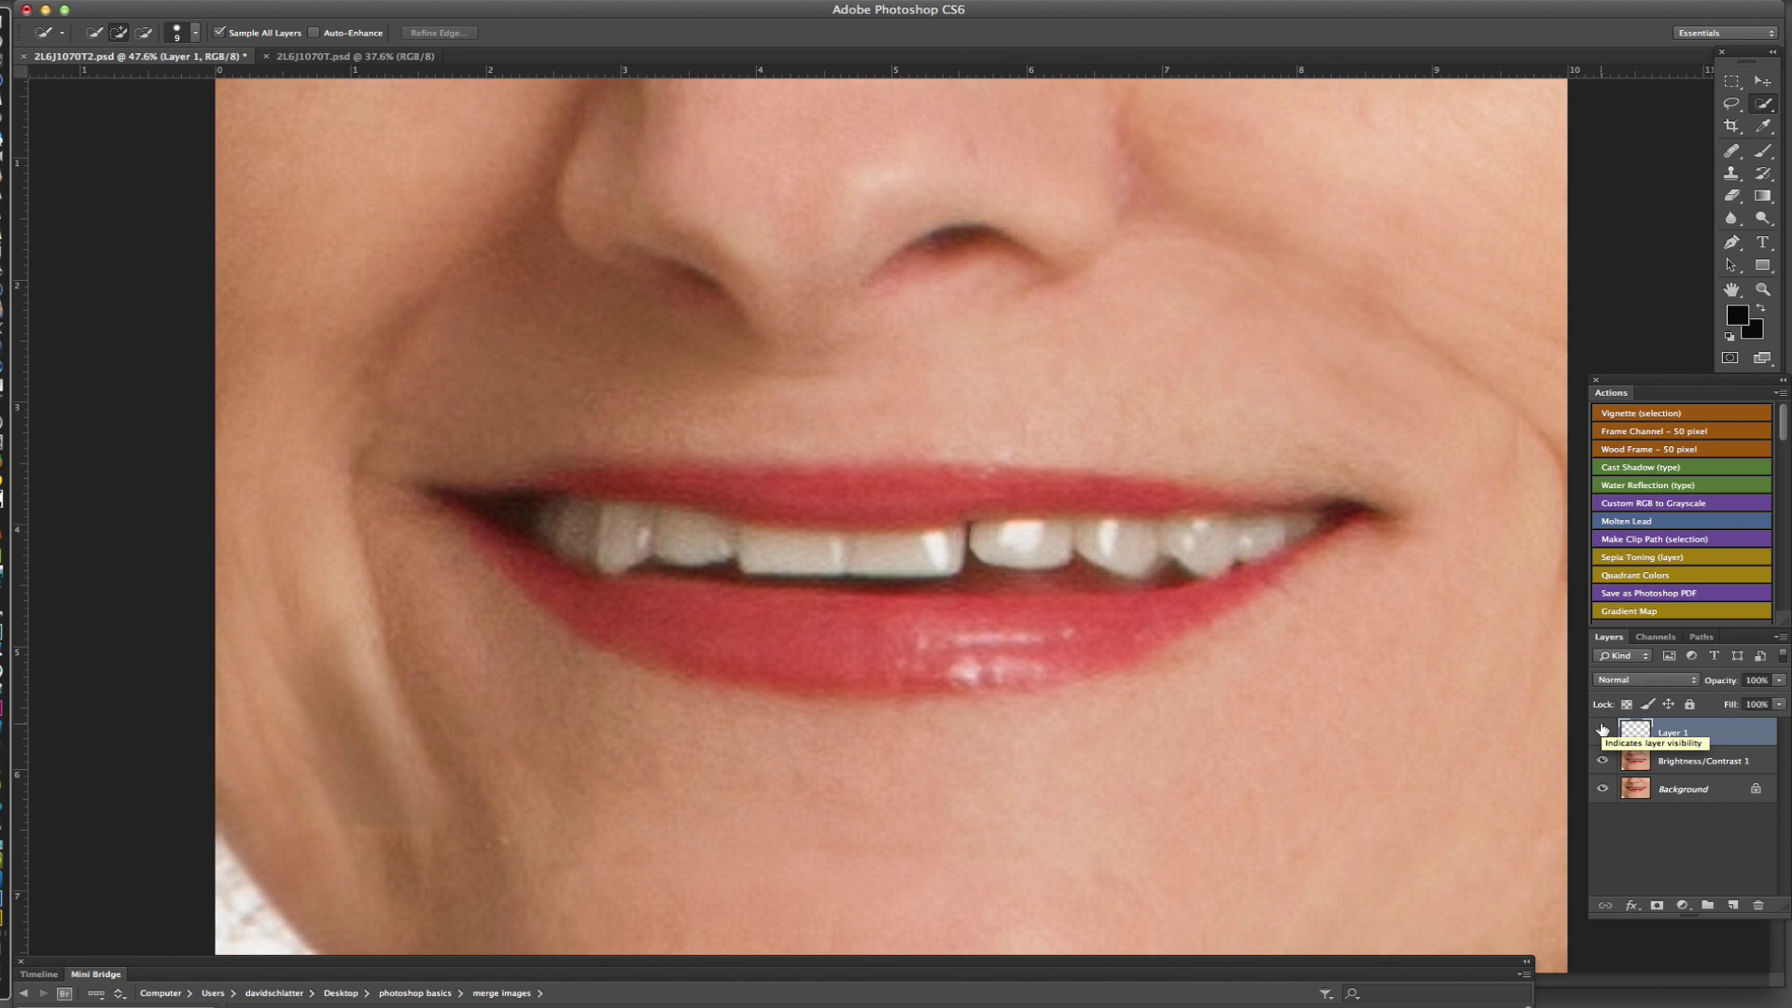
scroll(1179, 631, down, 5)
scroll(1163, 599, up, 3)
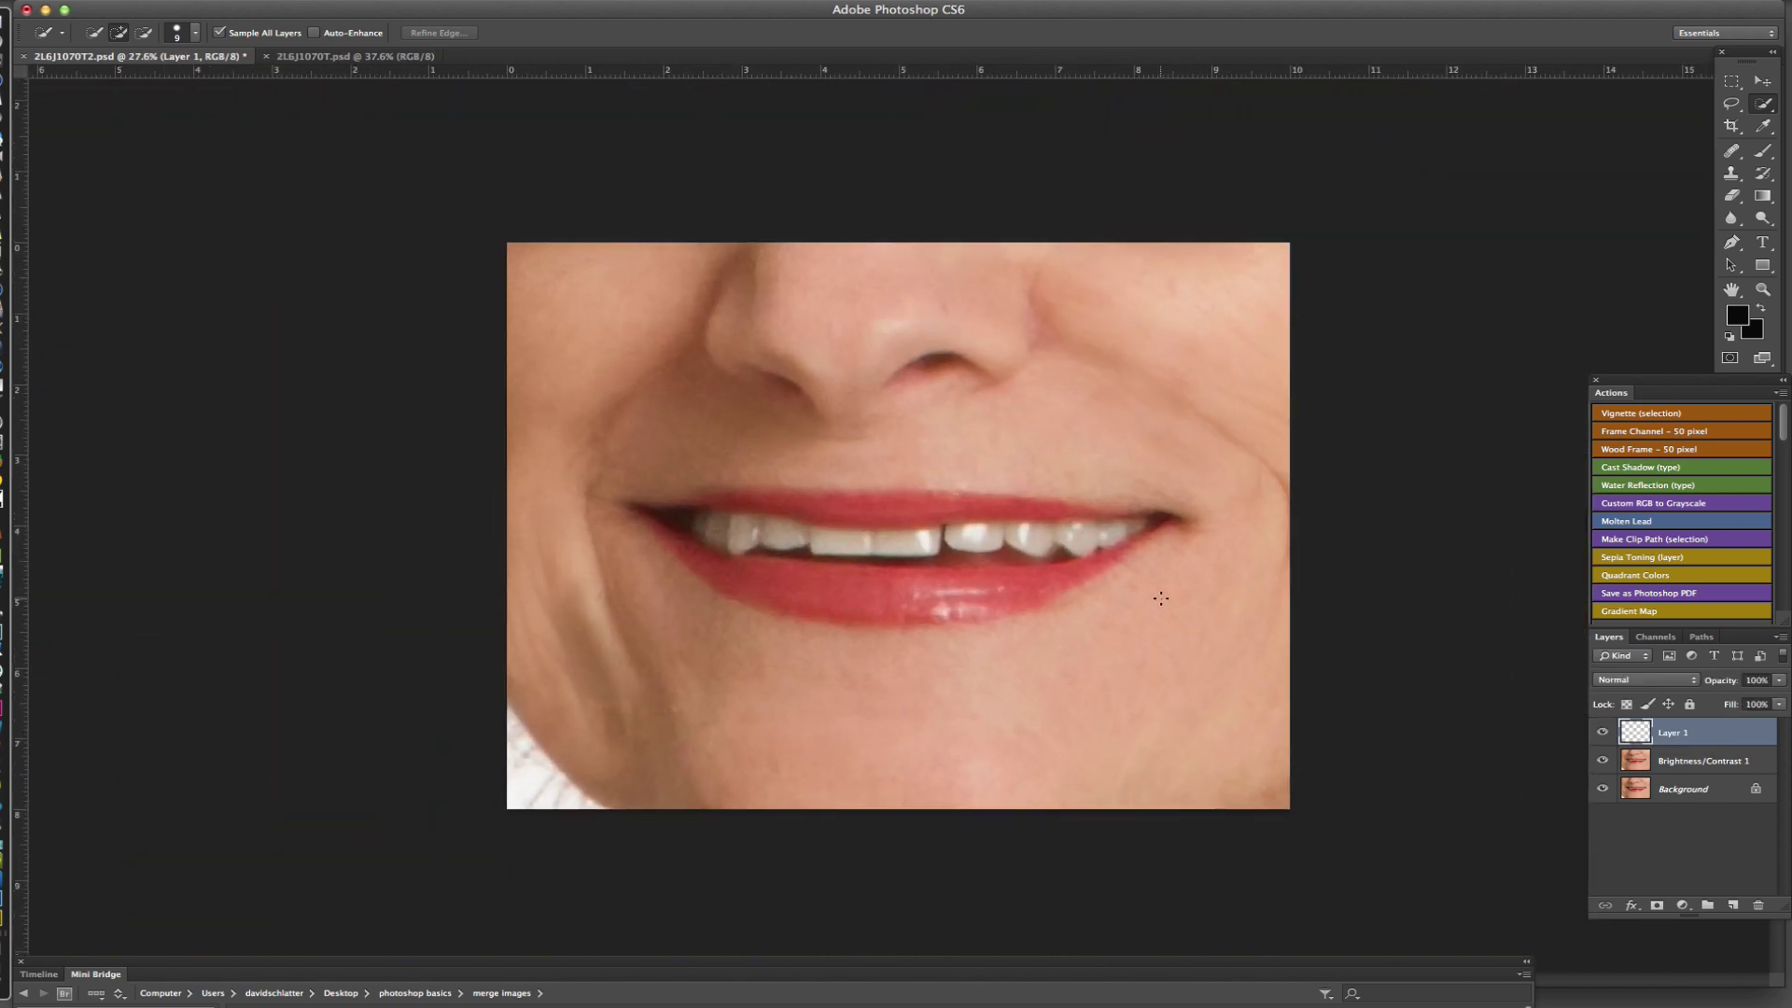
scroll(1064, 621, up, 3)
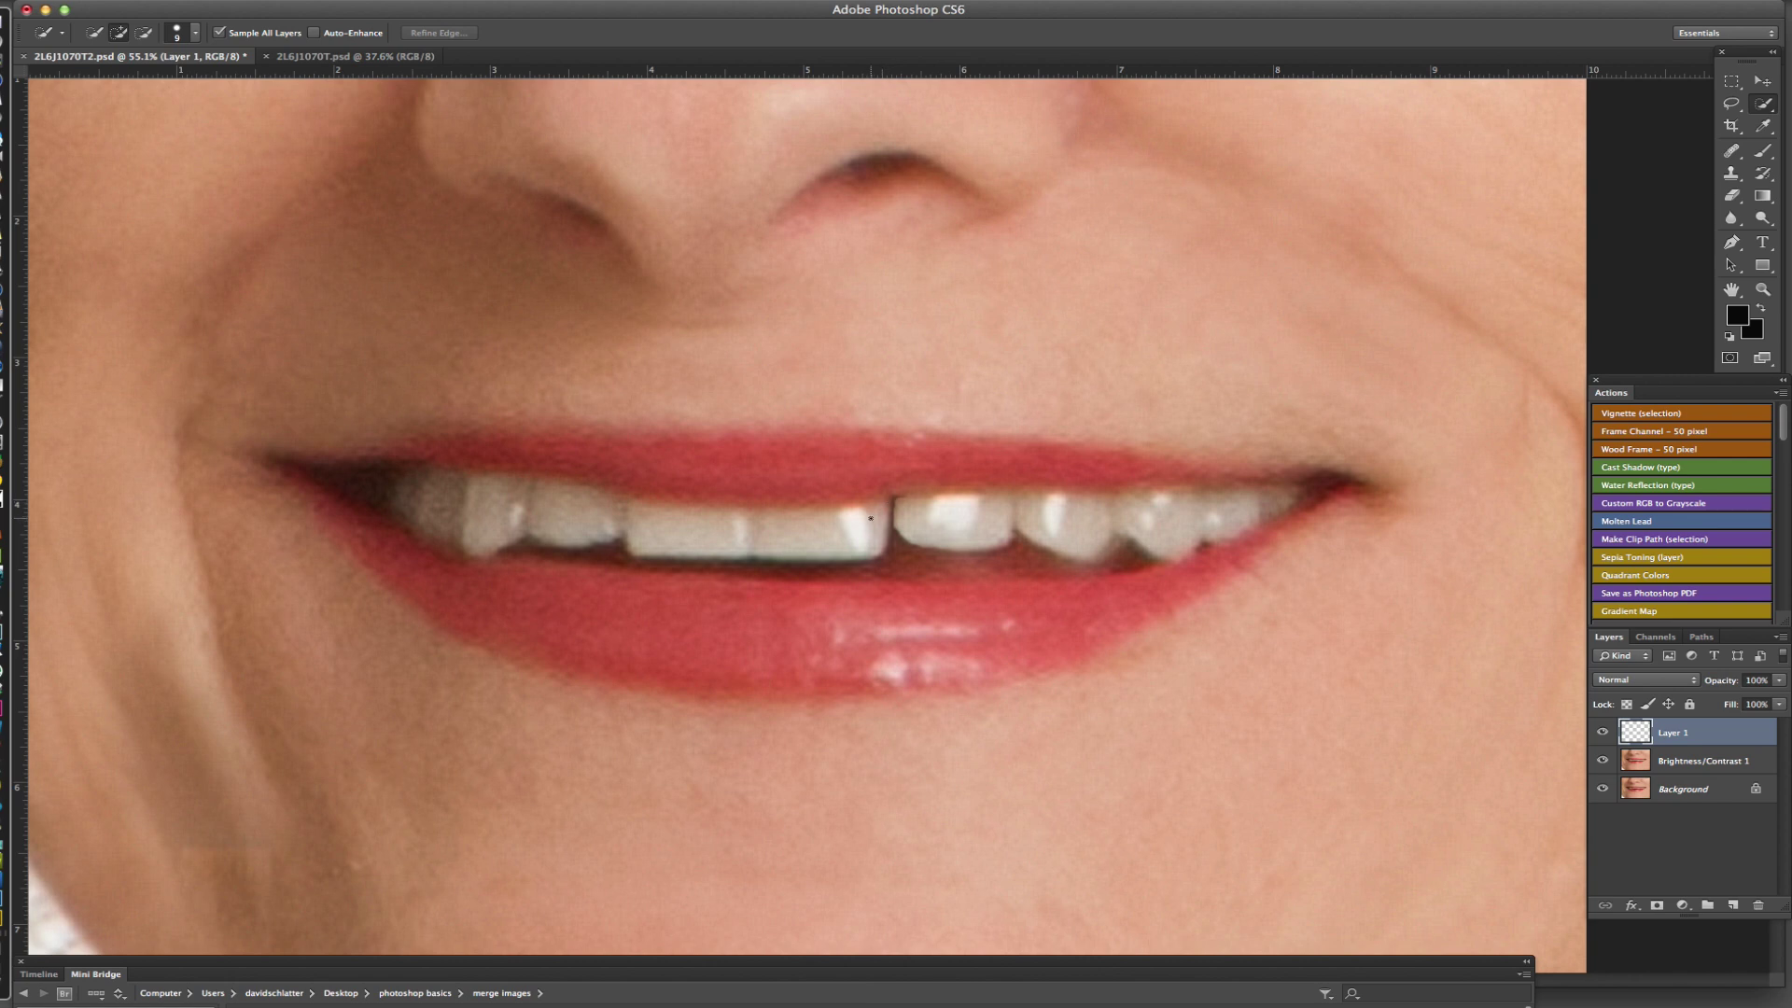
Select the front tooth immediately left of the gap on the Brightness/Contrast 1 layer with Quick Selection and copy it to a new layer
click(1707, 762)
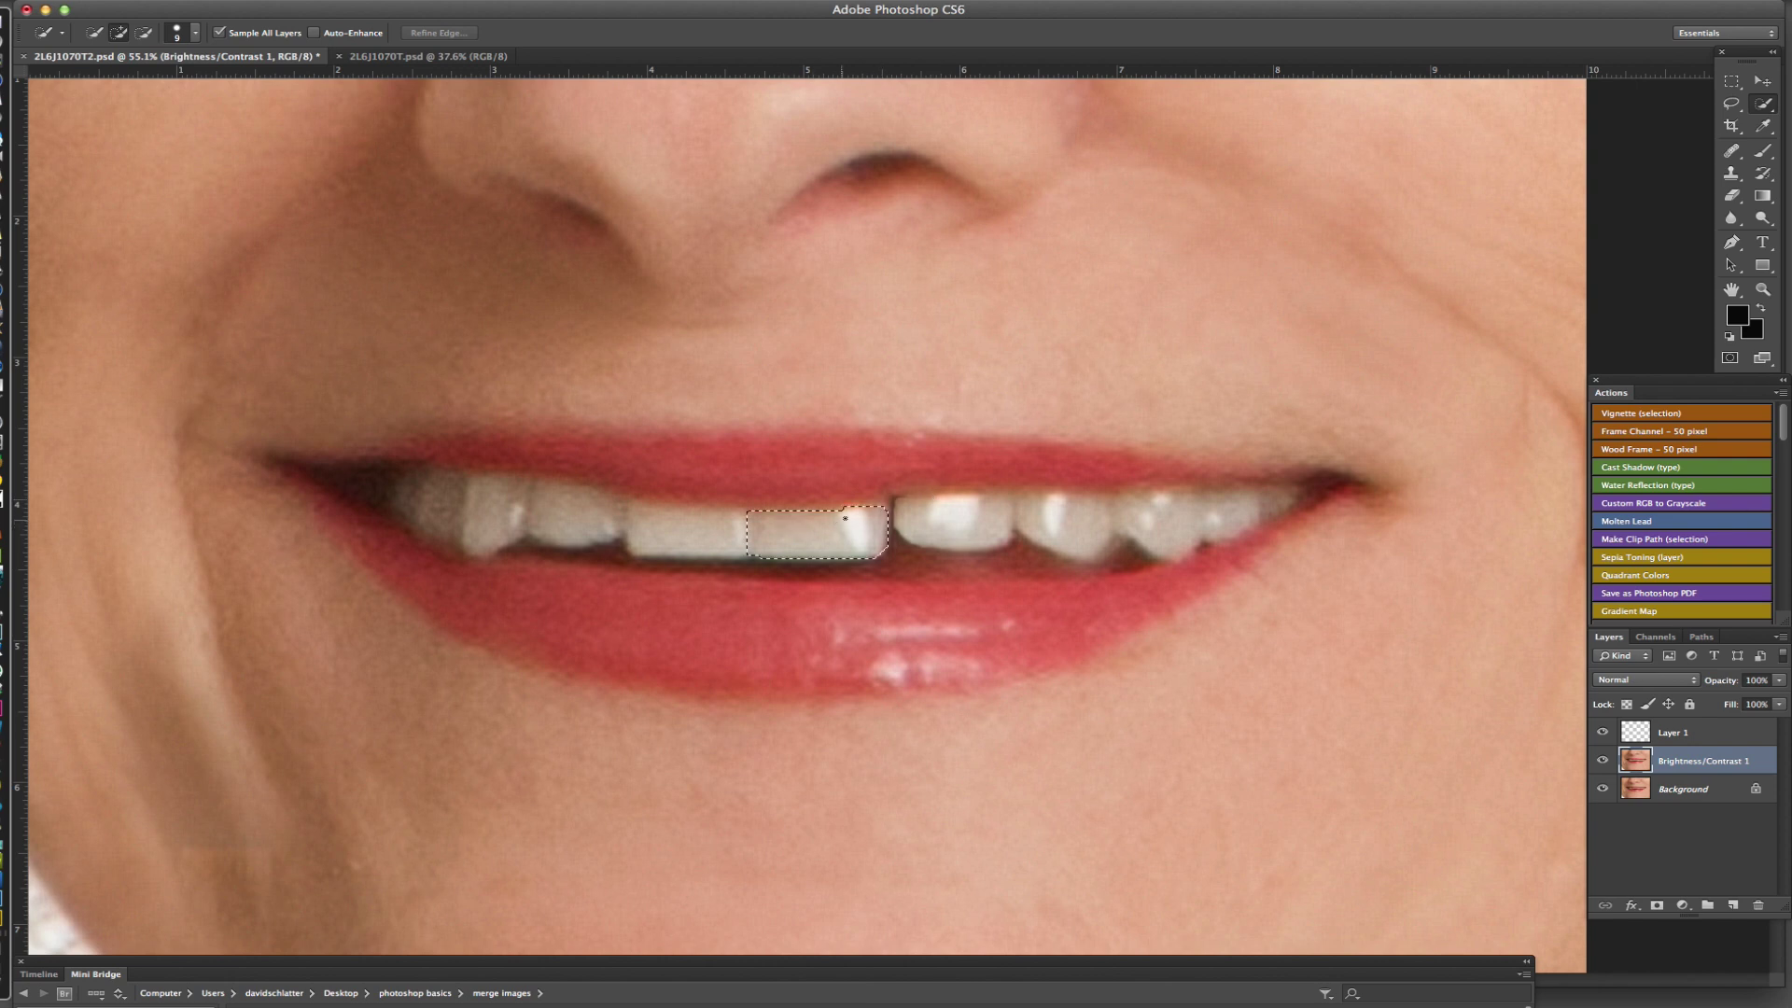
drag(858, 512, 872, 519)
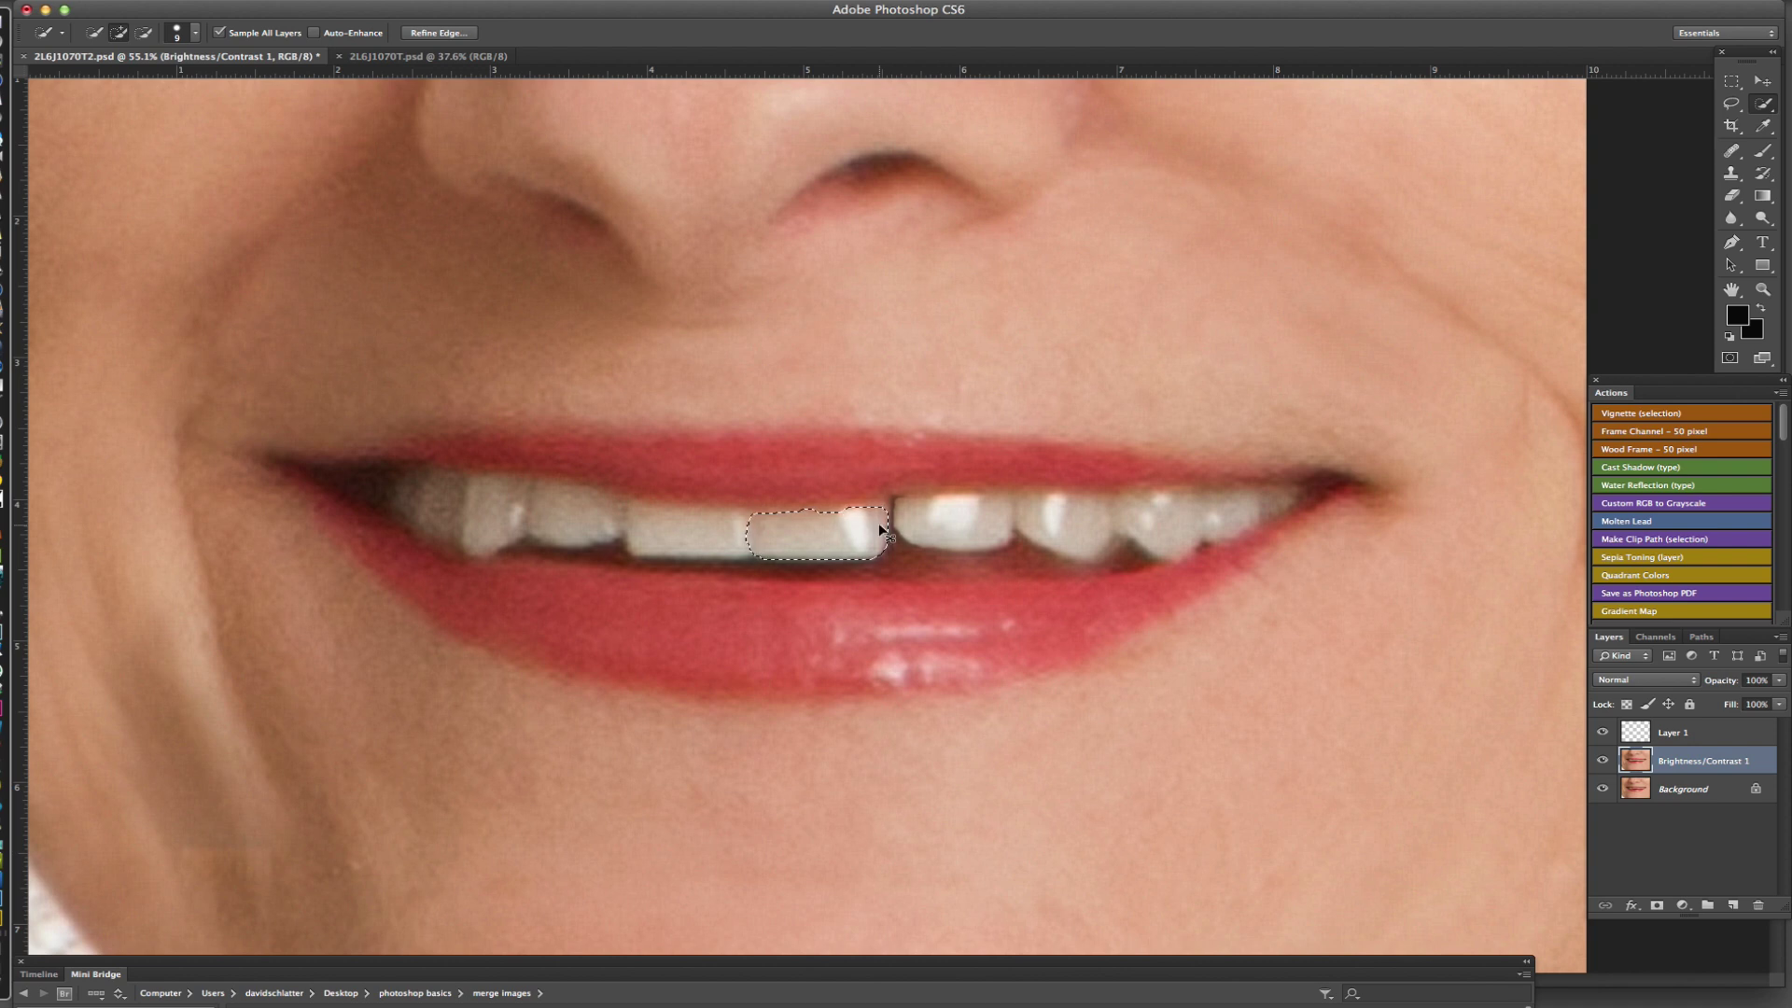
key(ctrl+j)
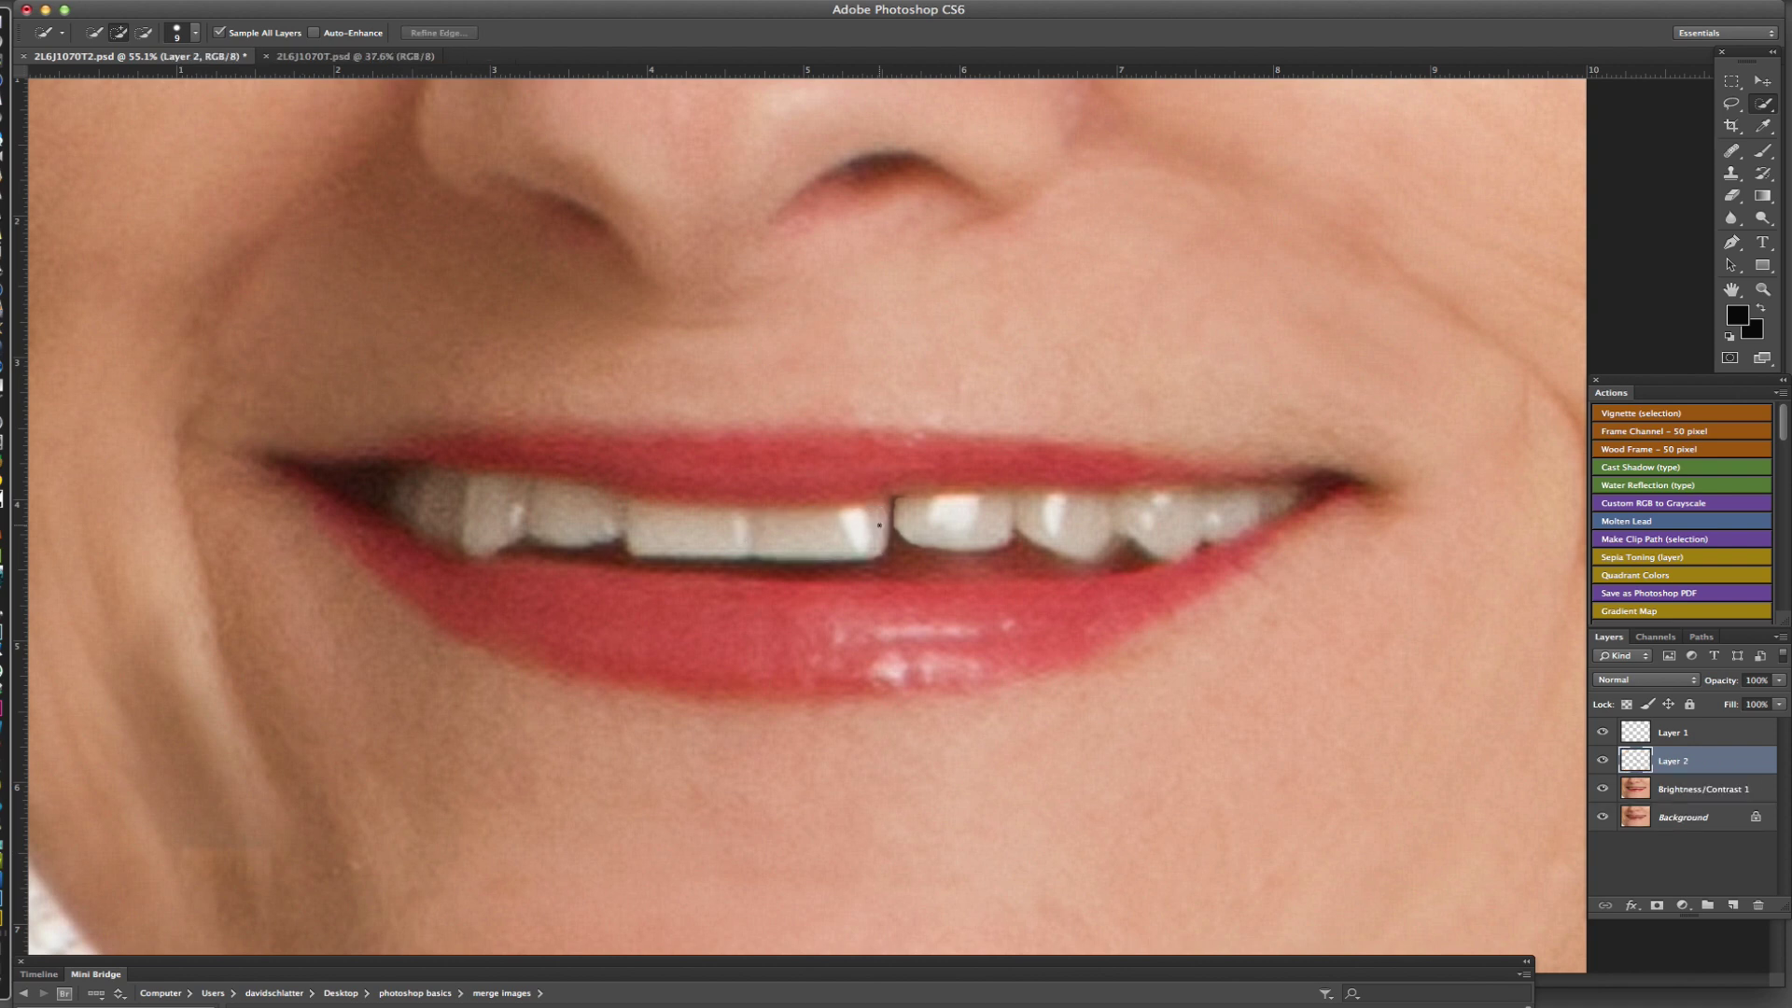
Warp the copied left tooth by pulling its right corners outward toward the gap, and apply the transform
key(ctrl+t)
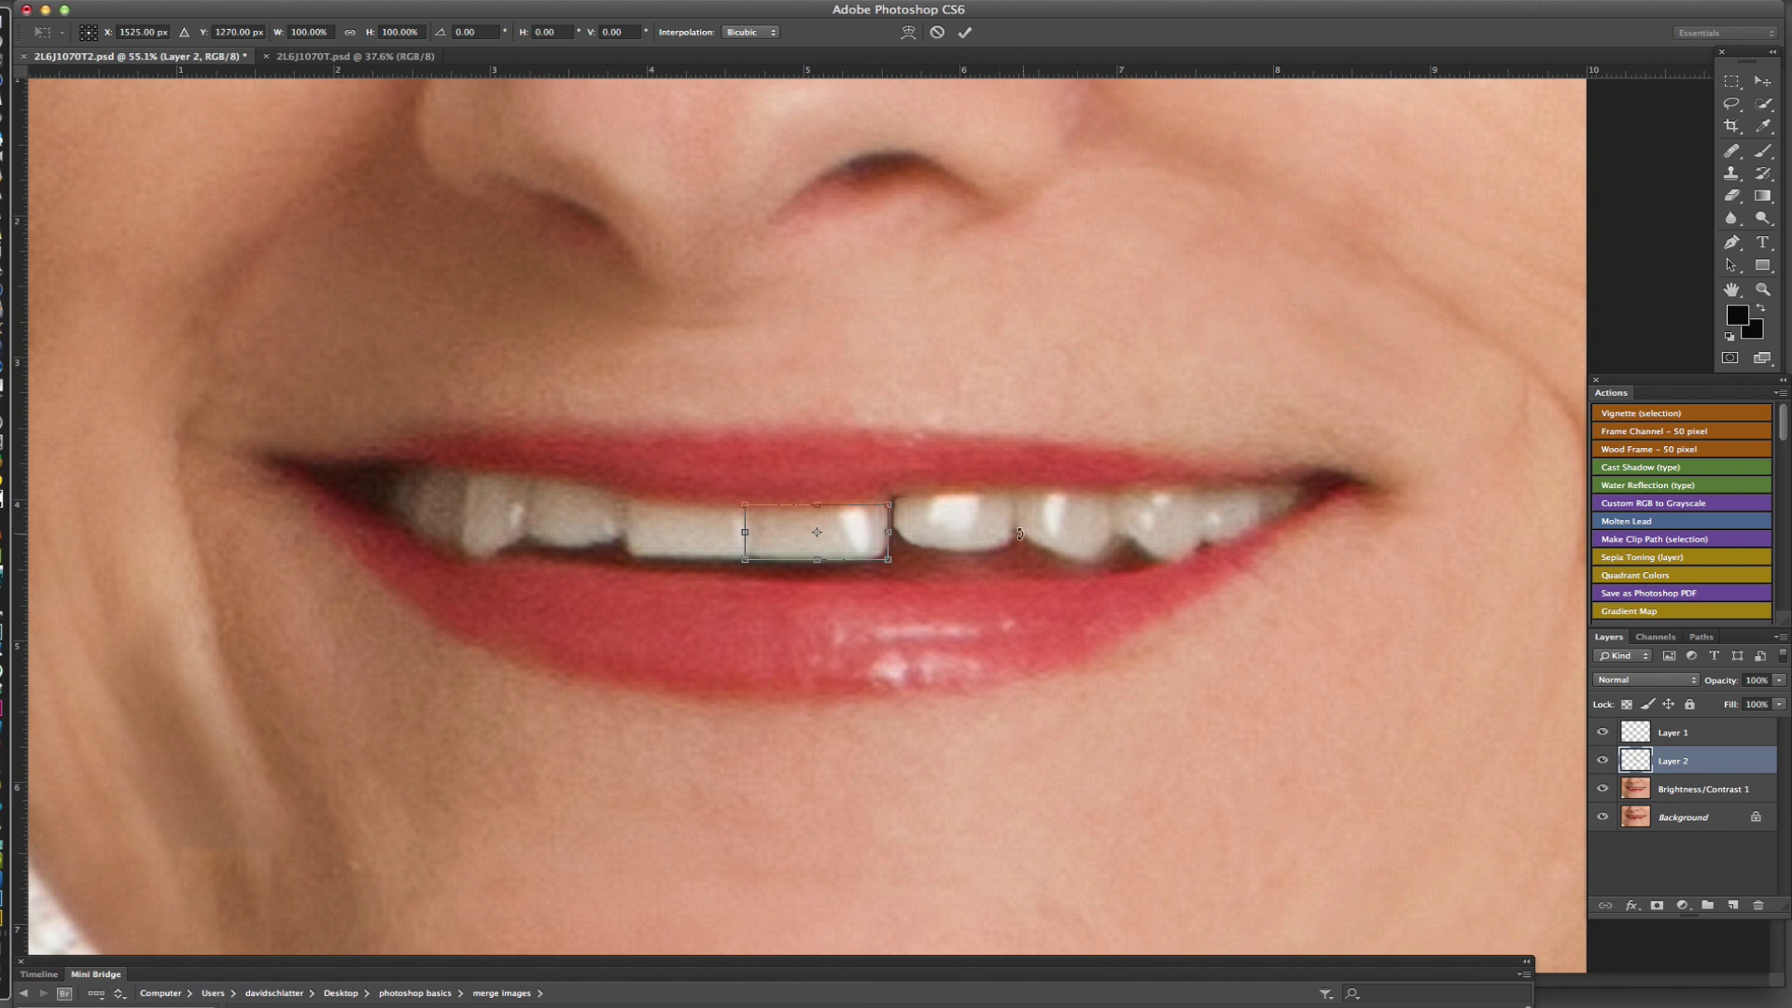
right_click(843, 539)
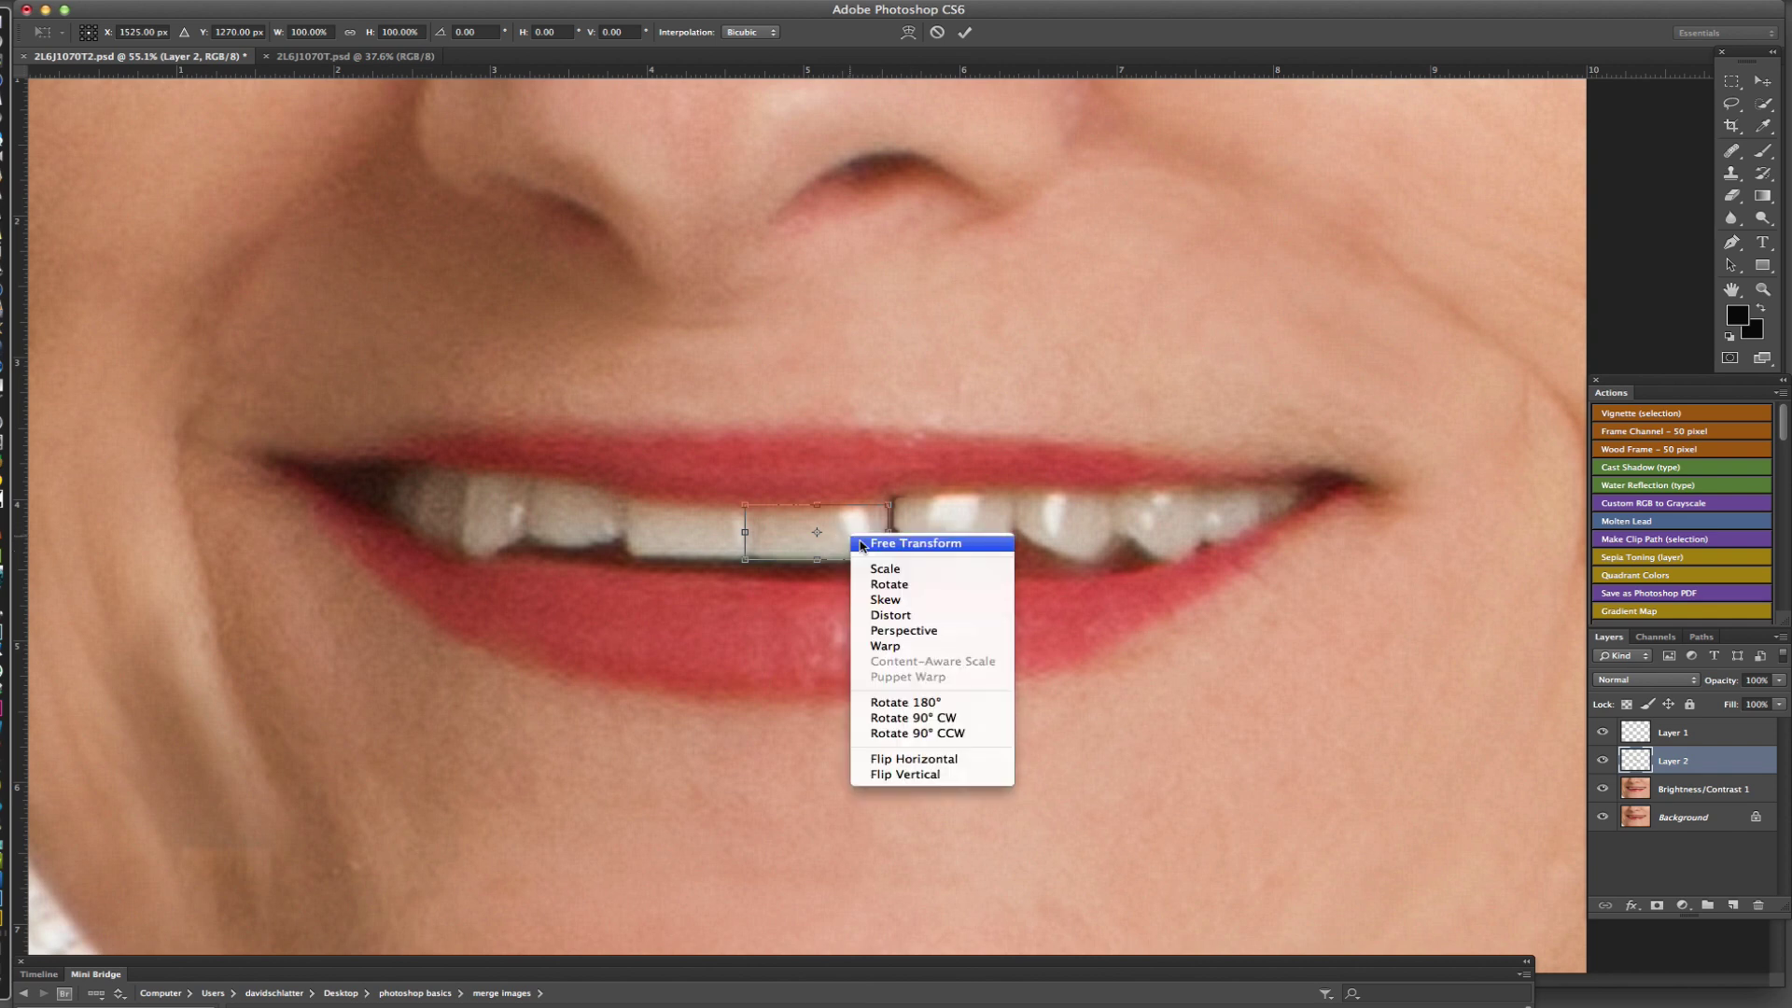
click(910, 648)
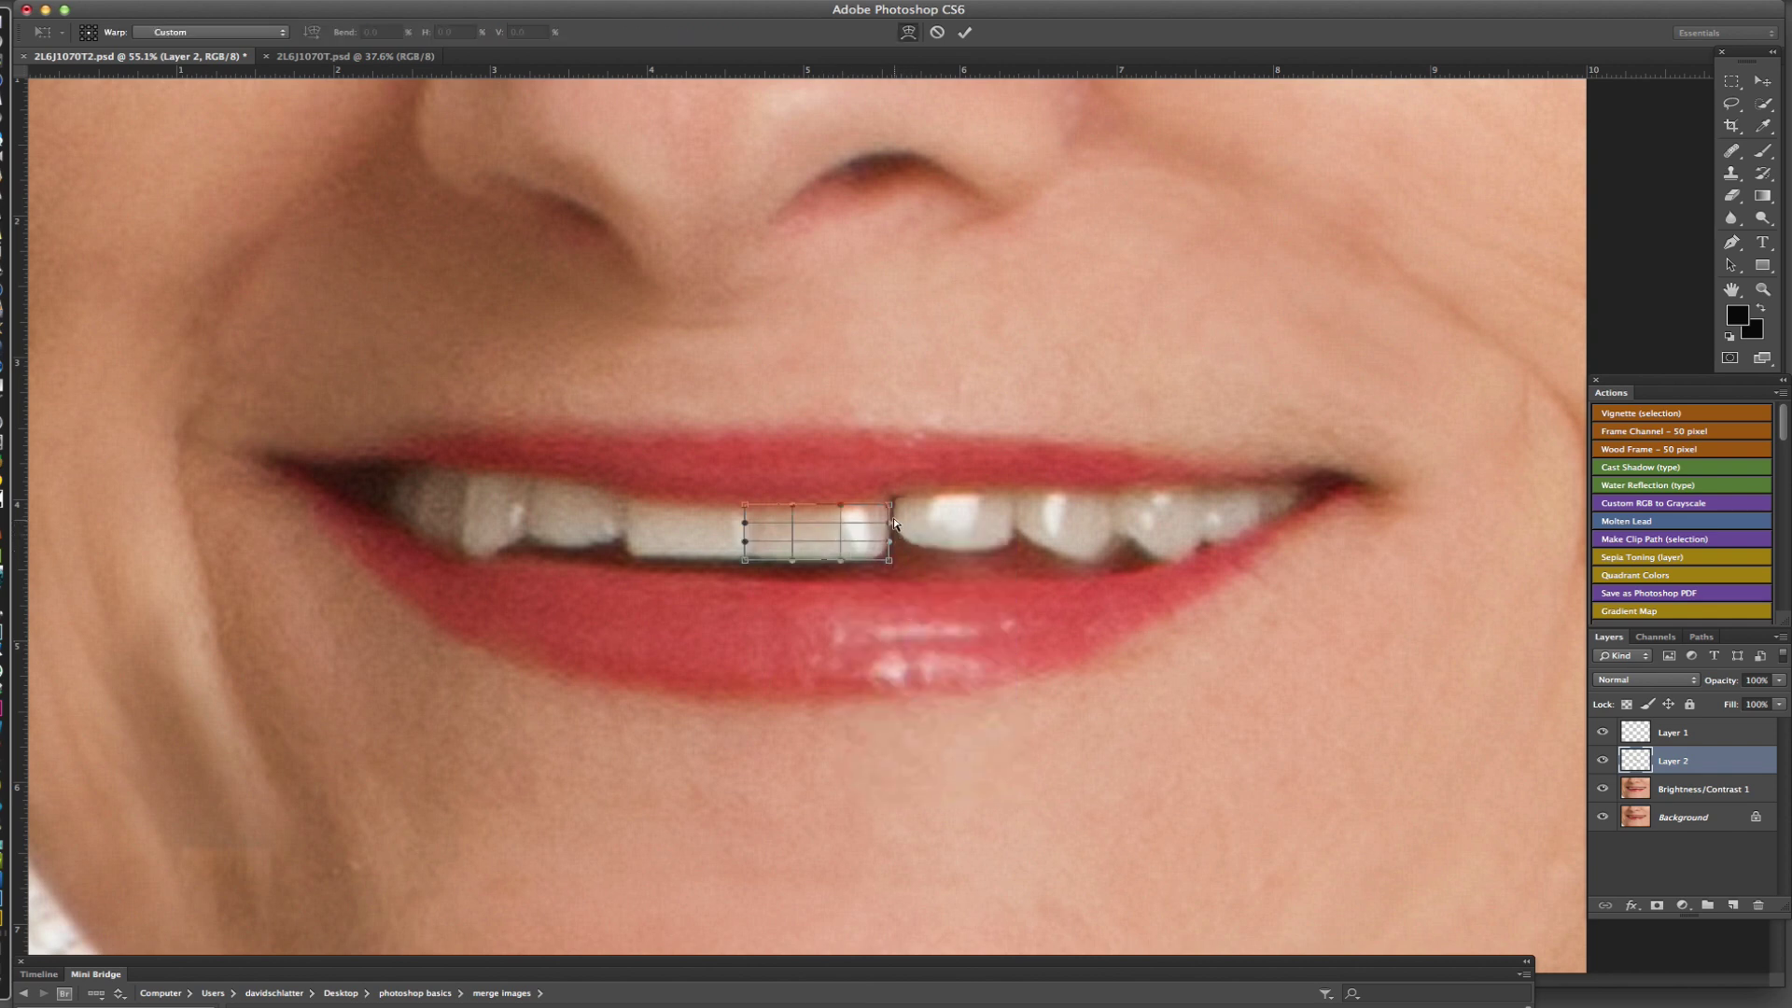
drag(888, 504, 896, 550)
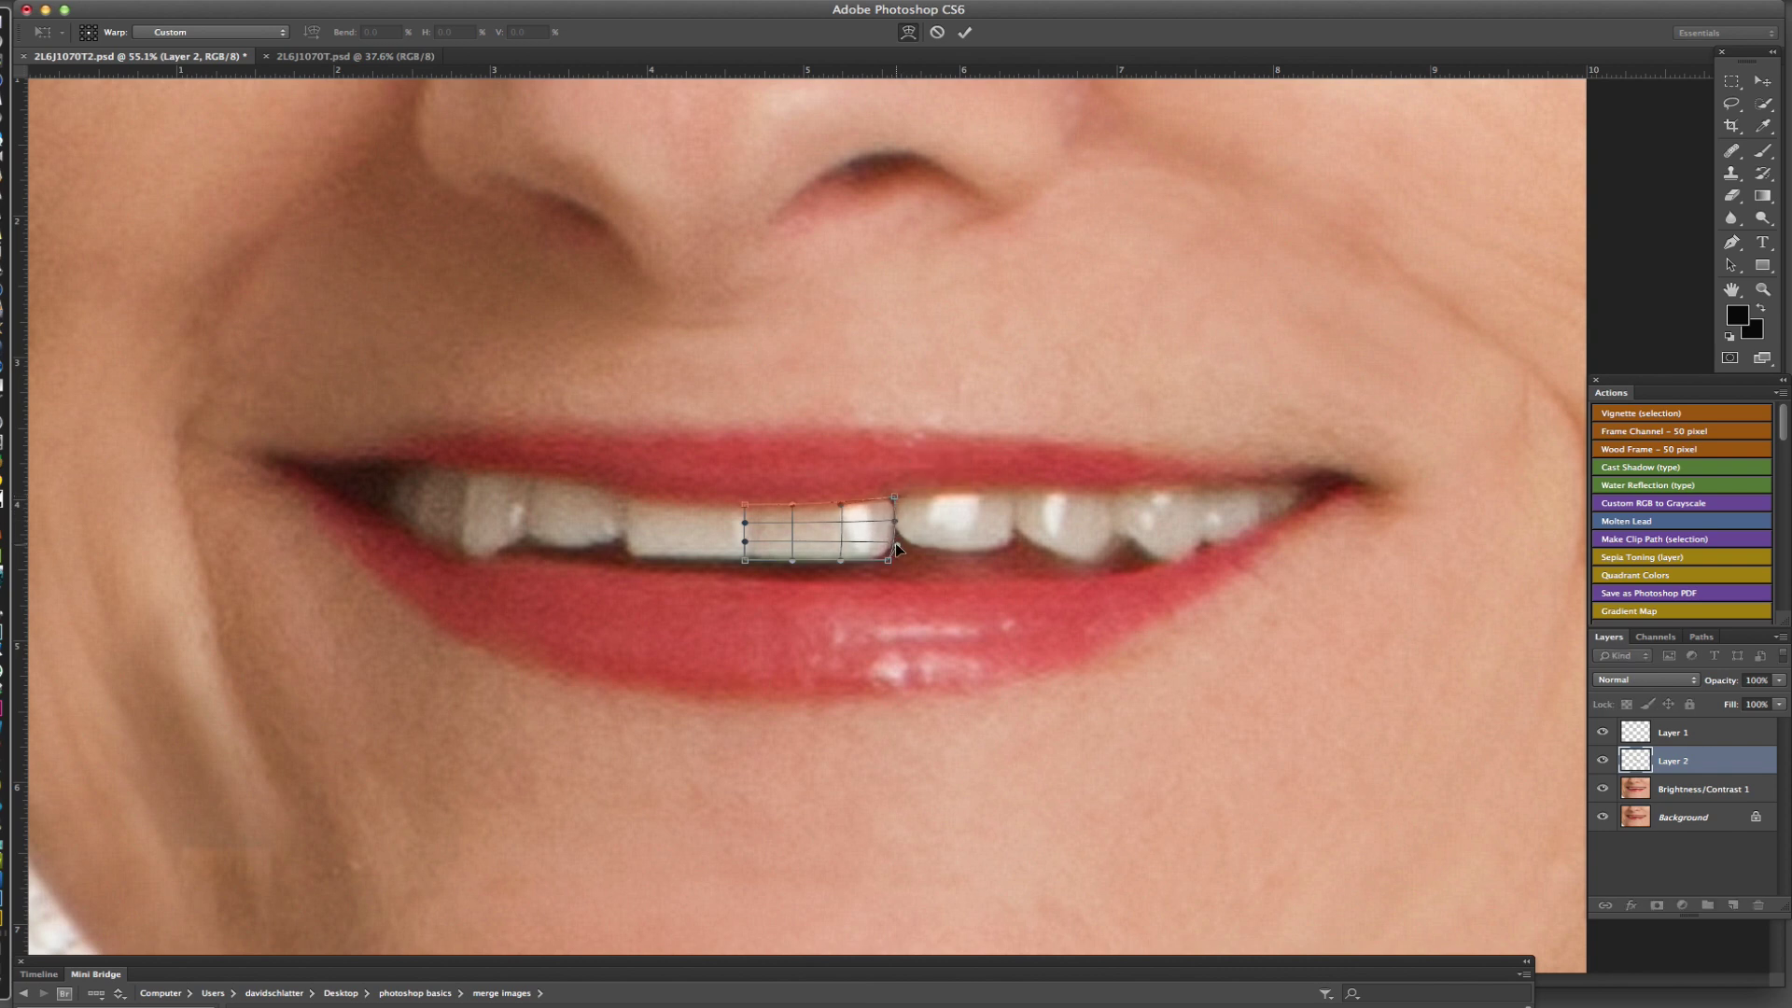
click(965, 32)
key(w)
Compare the whole smile with the two warped tooth layers, Layer 1 and Layer 2, hidden and shown
scroll(1042, 509, down, 5)
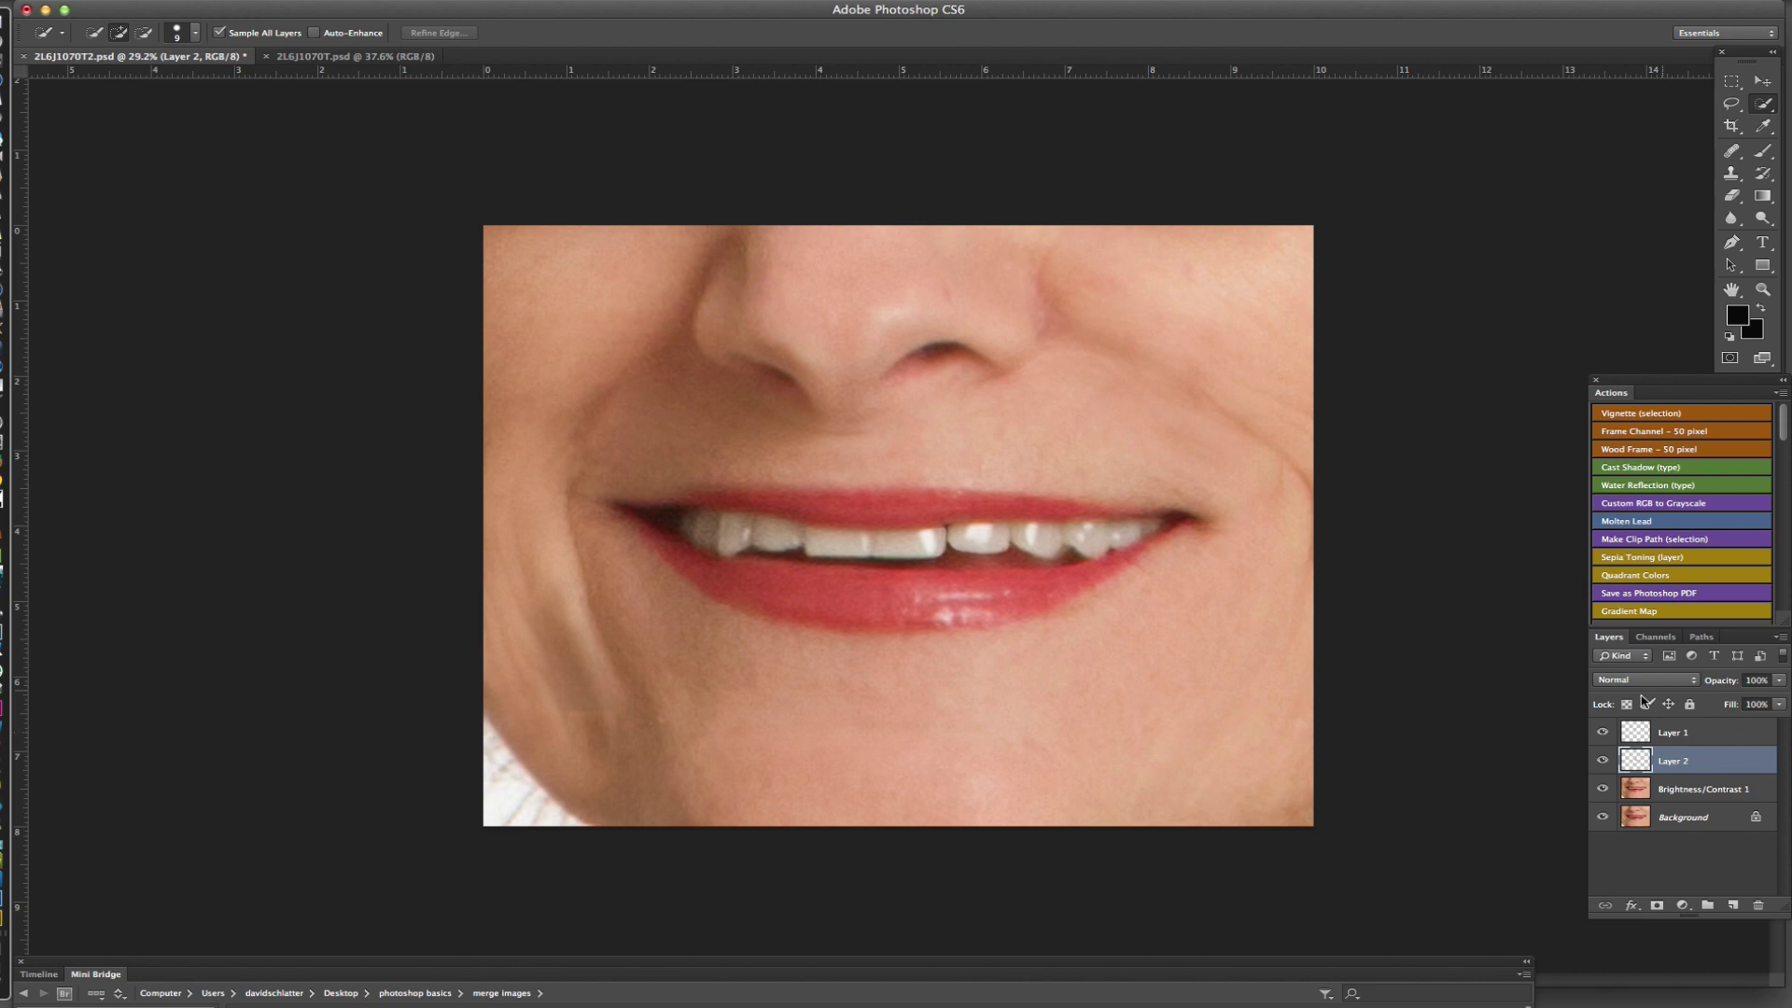
click(1603, 733)
click(1603, 733)
click(1604, 761)
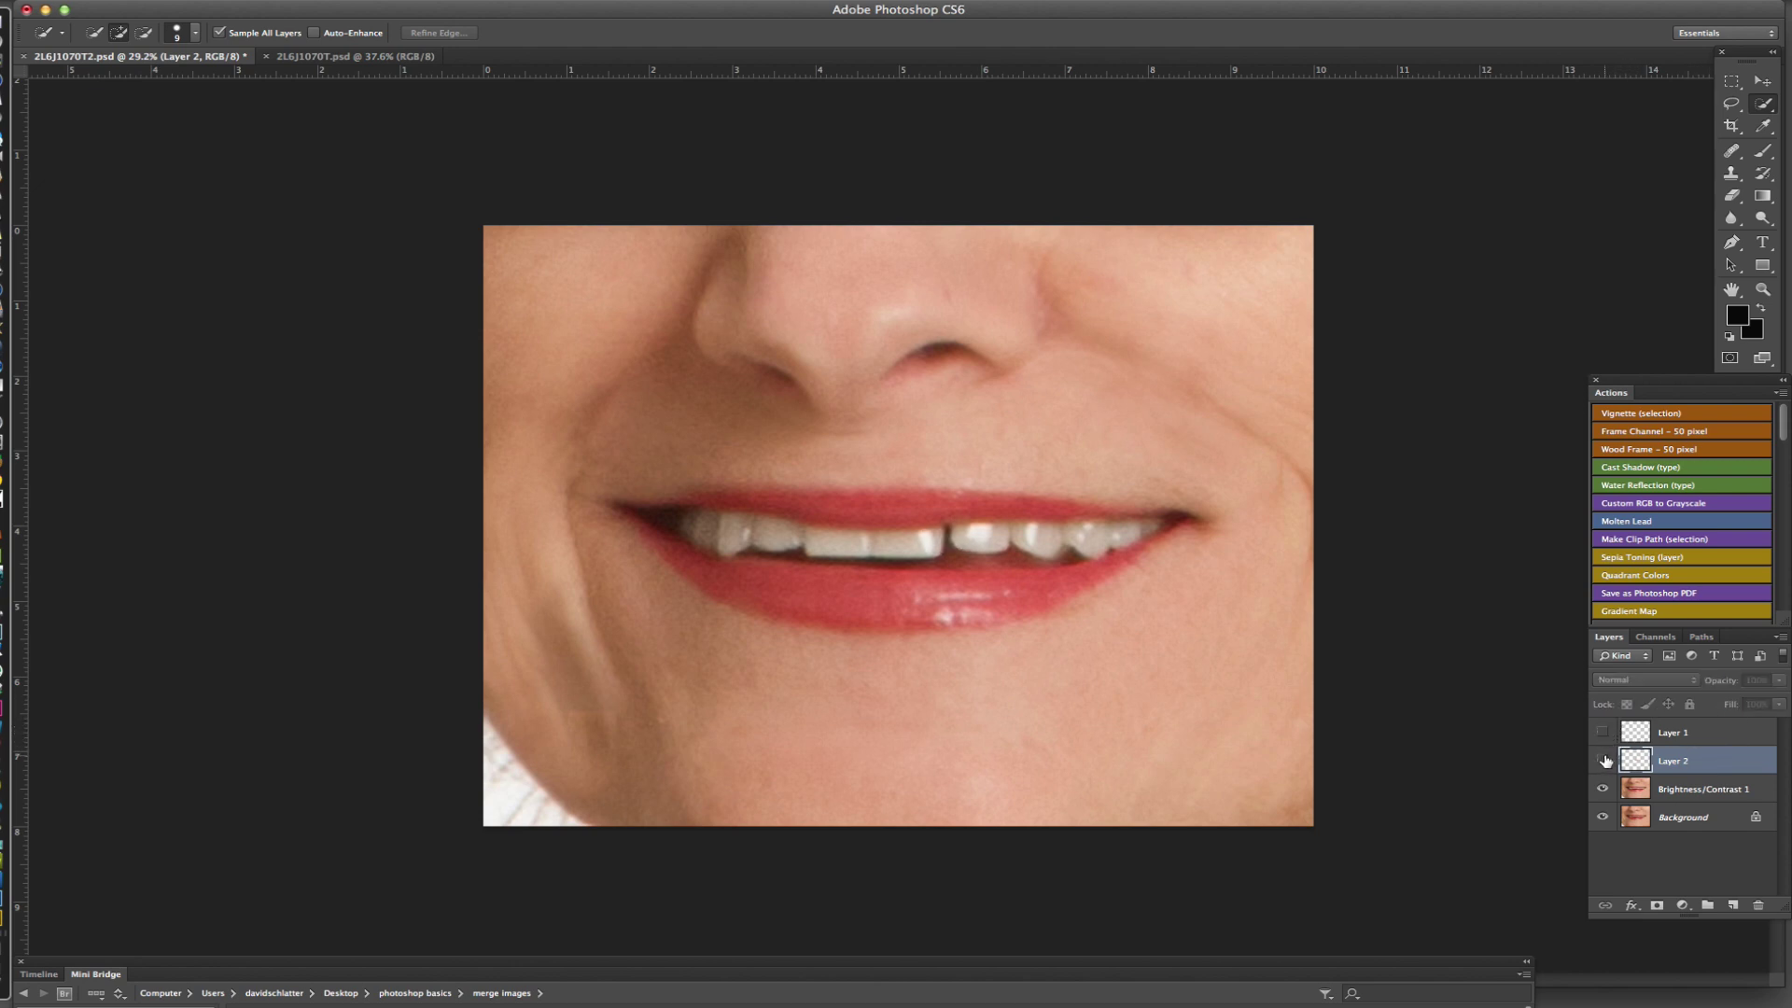
click(1603, 732)
click(1603, 761)
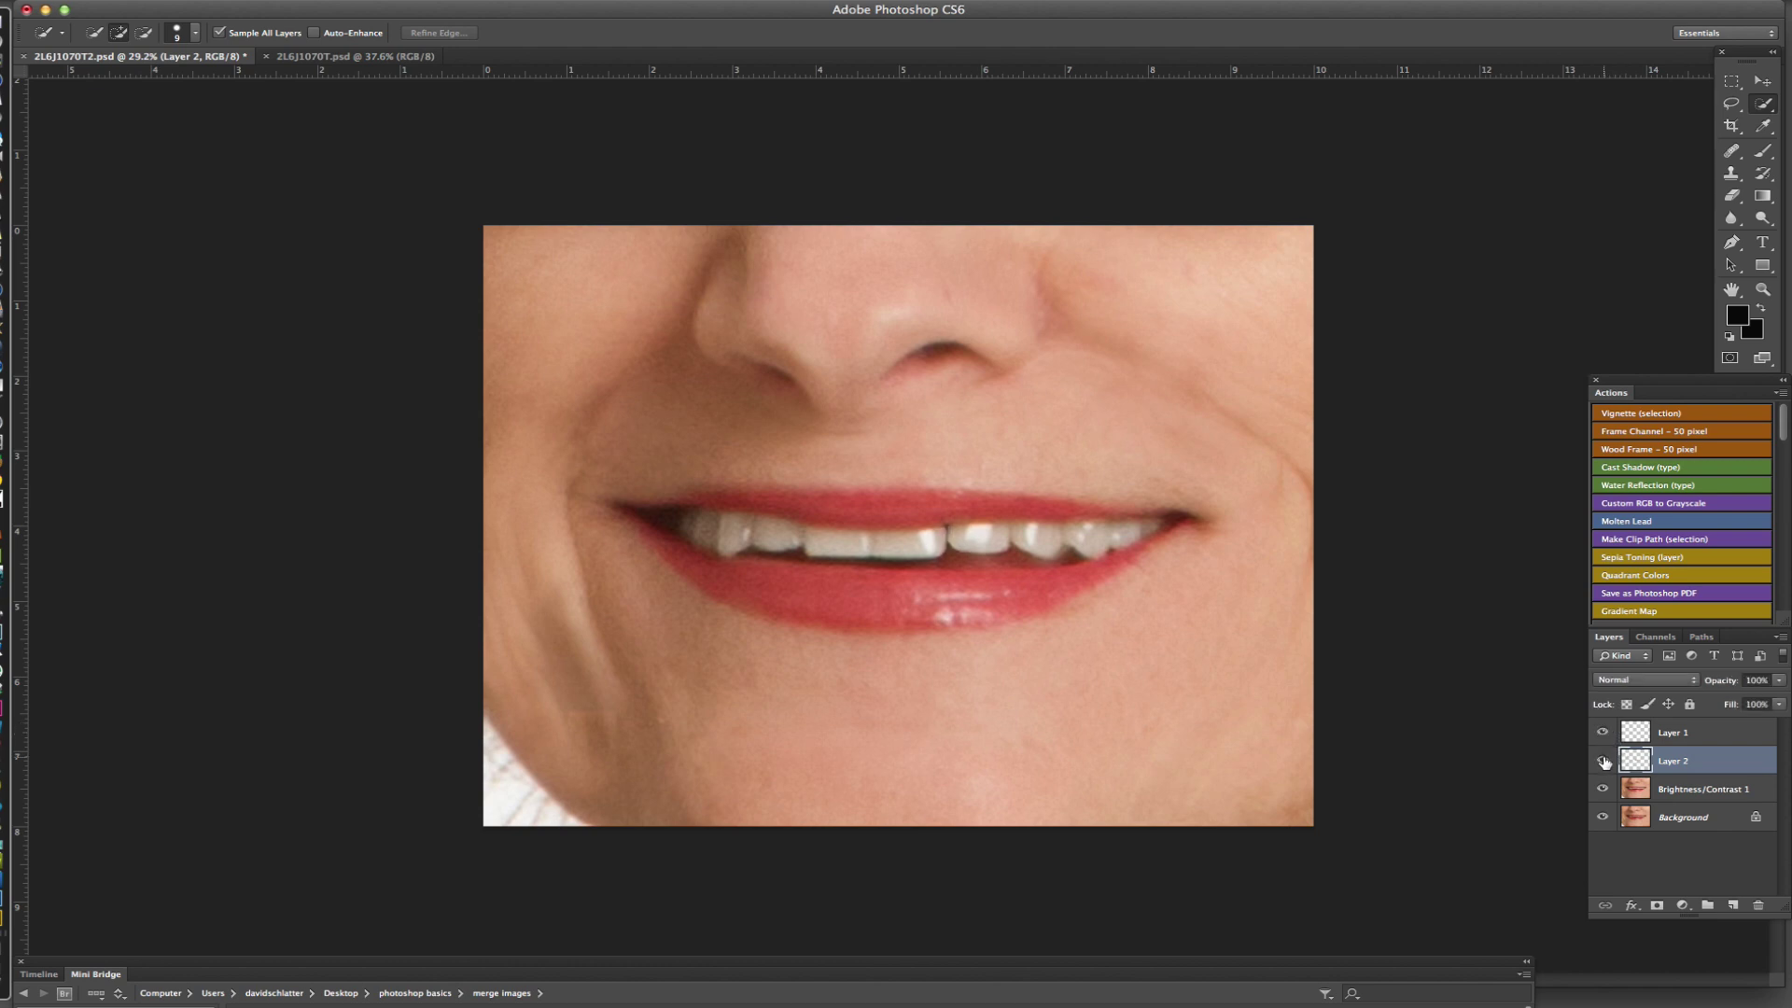
Merge Layer 1, Layer 2 and the Brightness/Contrast 1 layer into one layer
click(1722, 734)
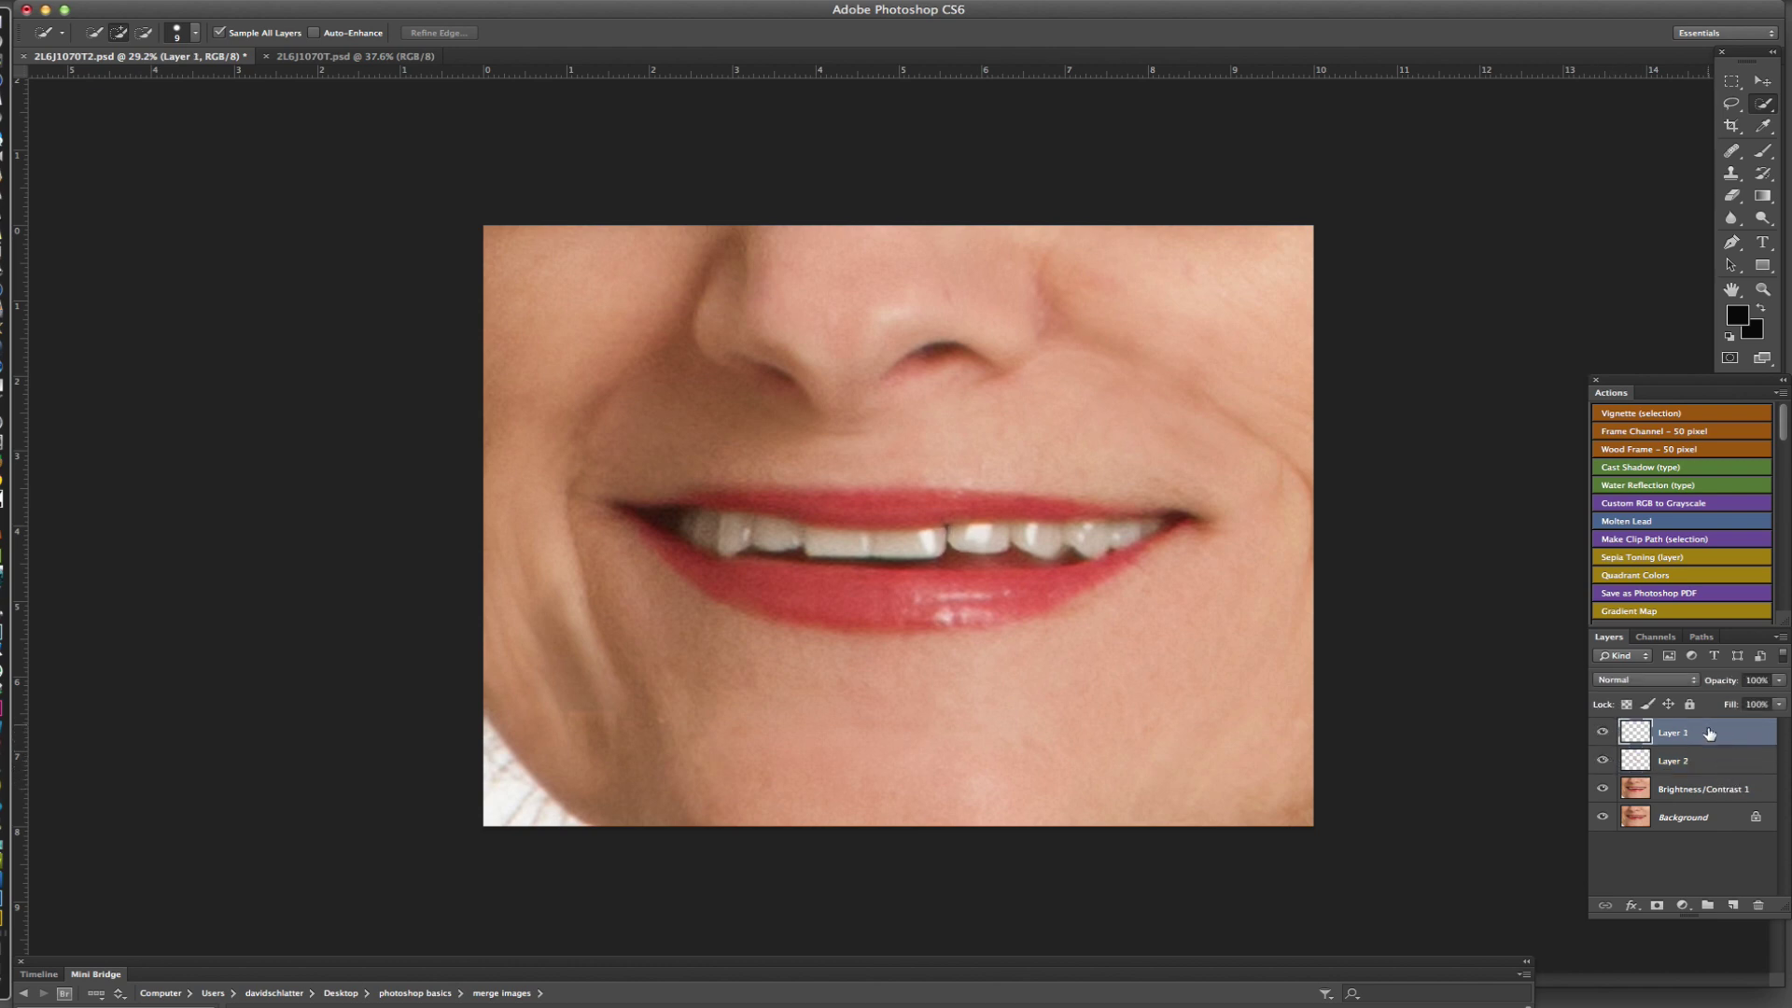
shift+click(1722, 763)
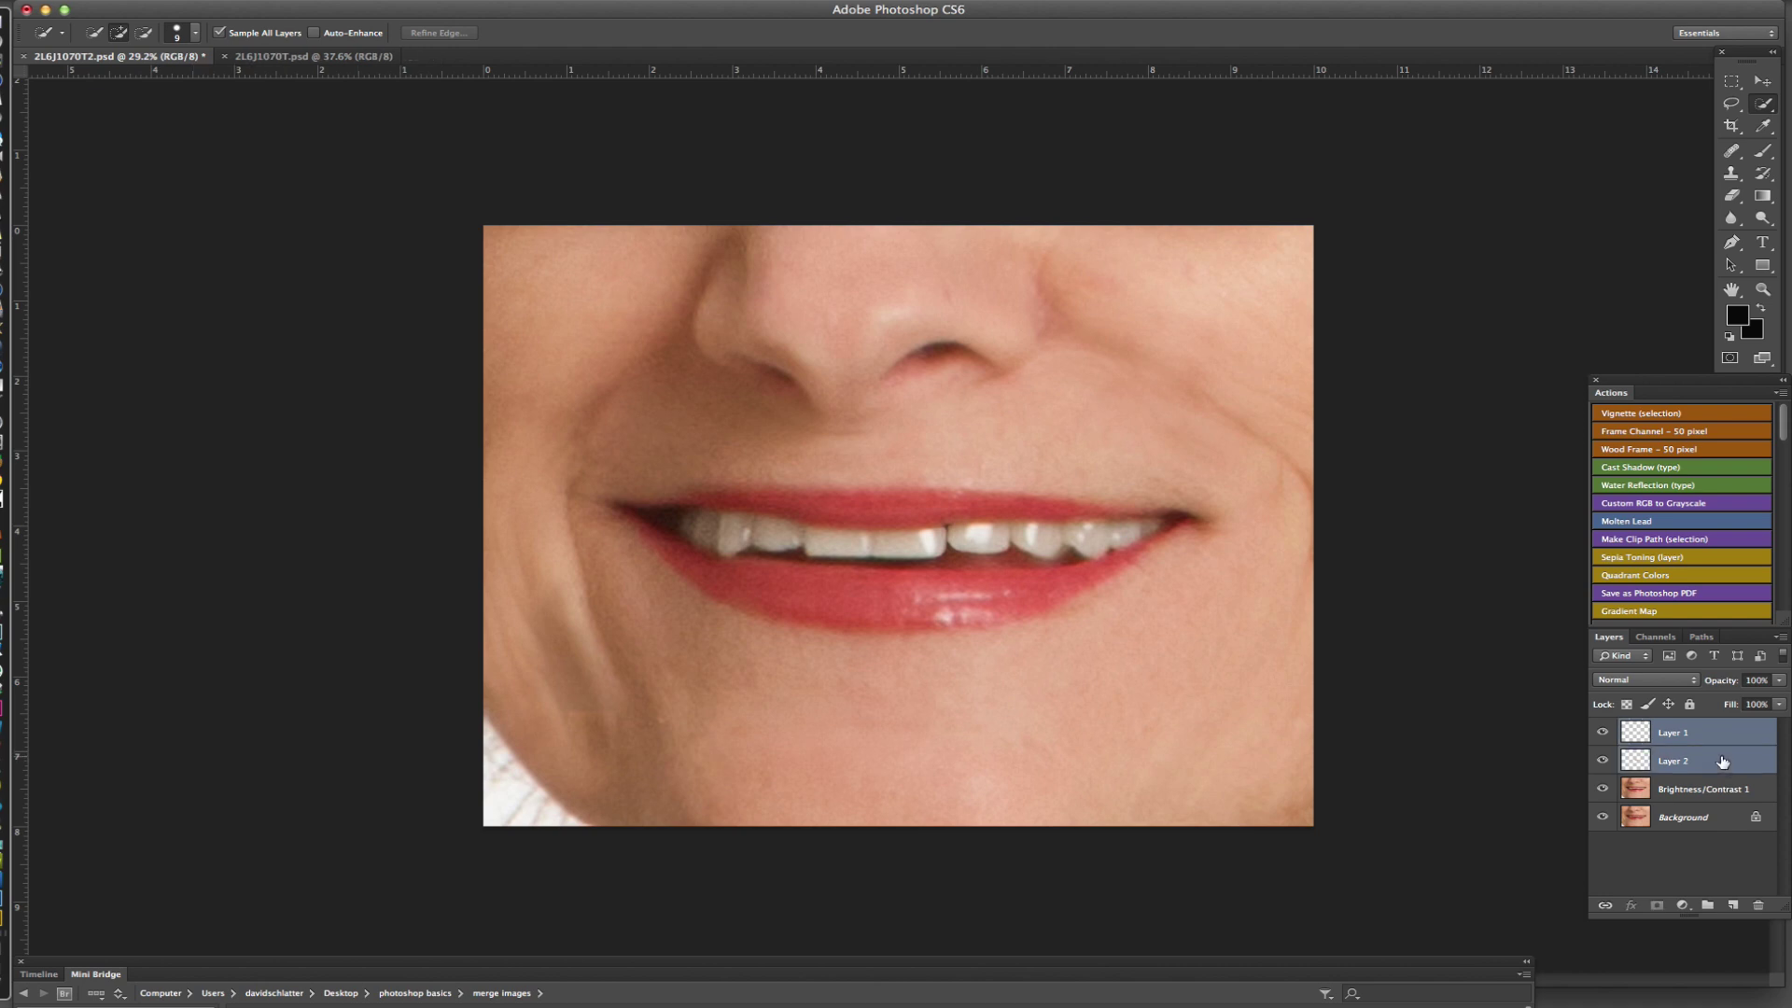
shift+click(1722, 789)
right_click(1714, 747)
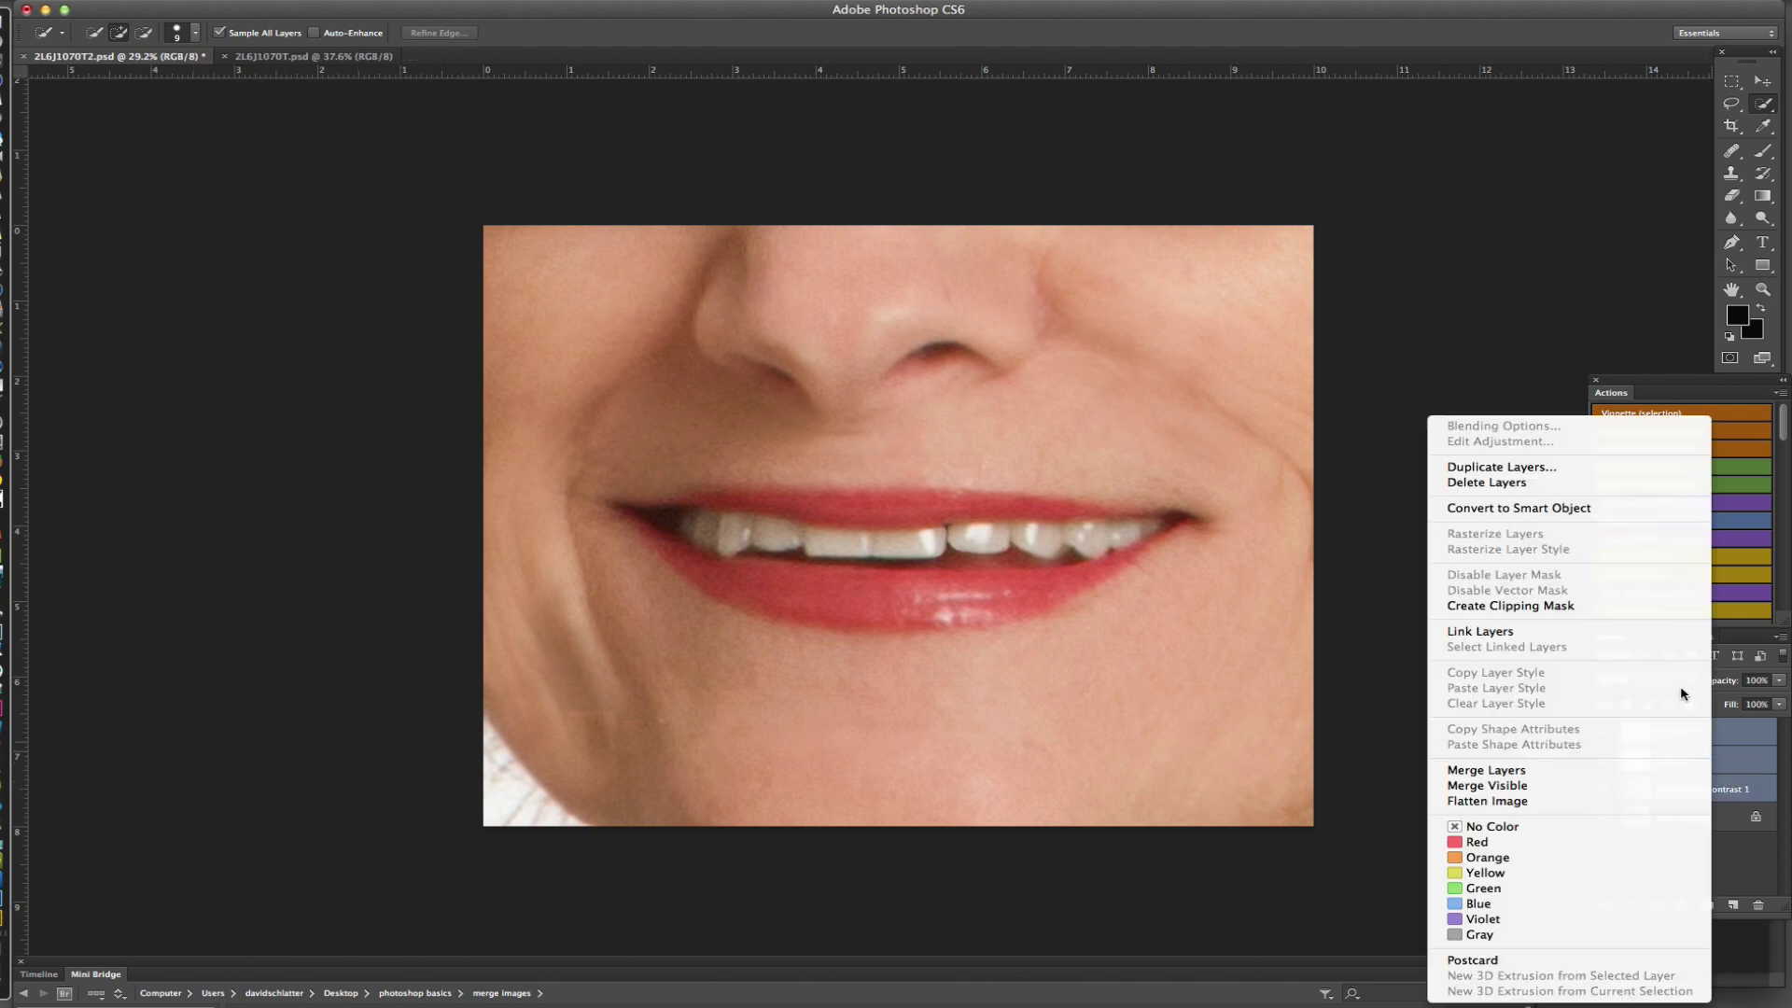
click(1491, 772)
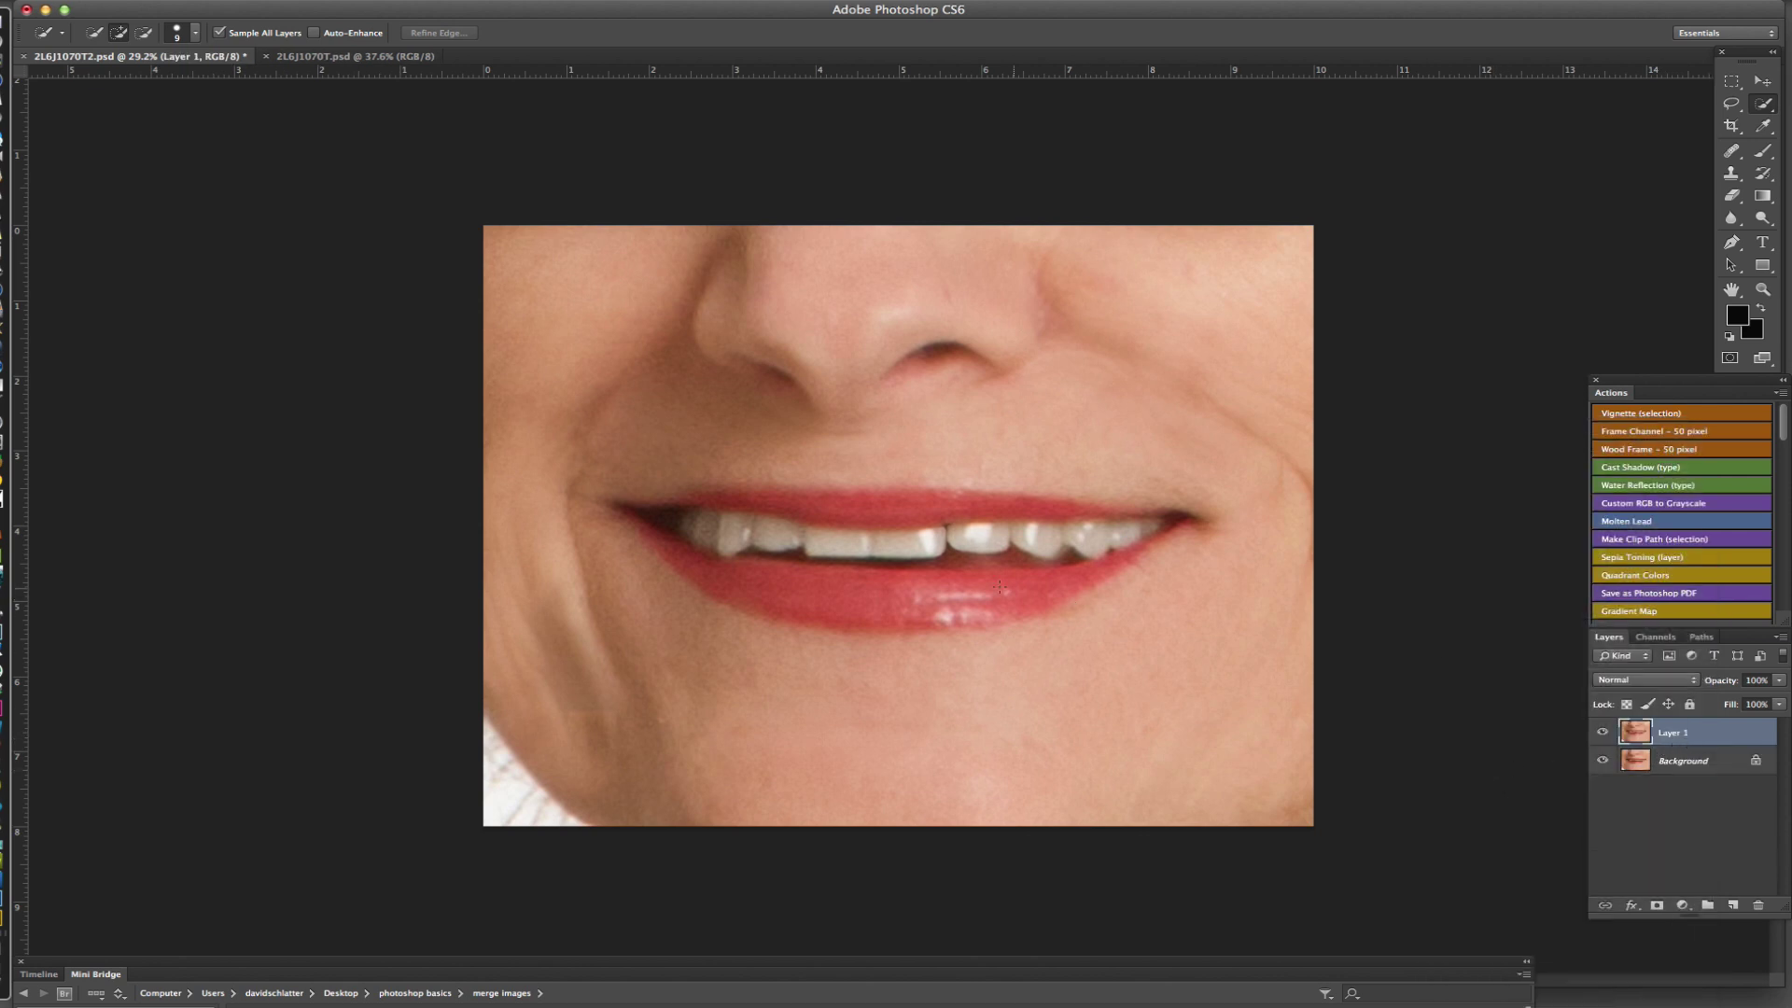
Set up the Clone Stamp tool with 18% opacity and a 48 px brush for retouching the gap
scroll(952, 524, up, 3)
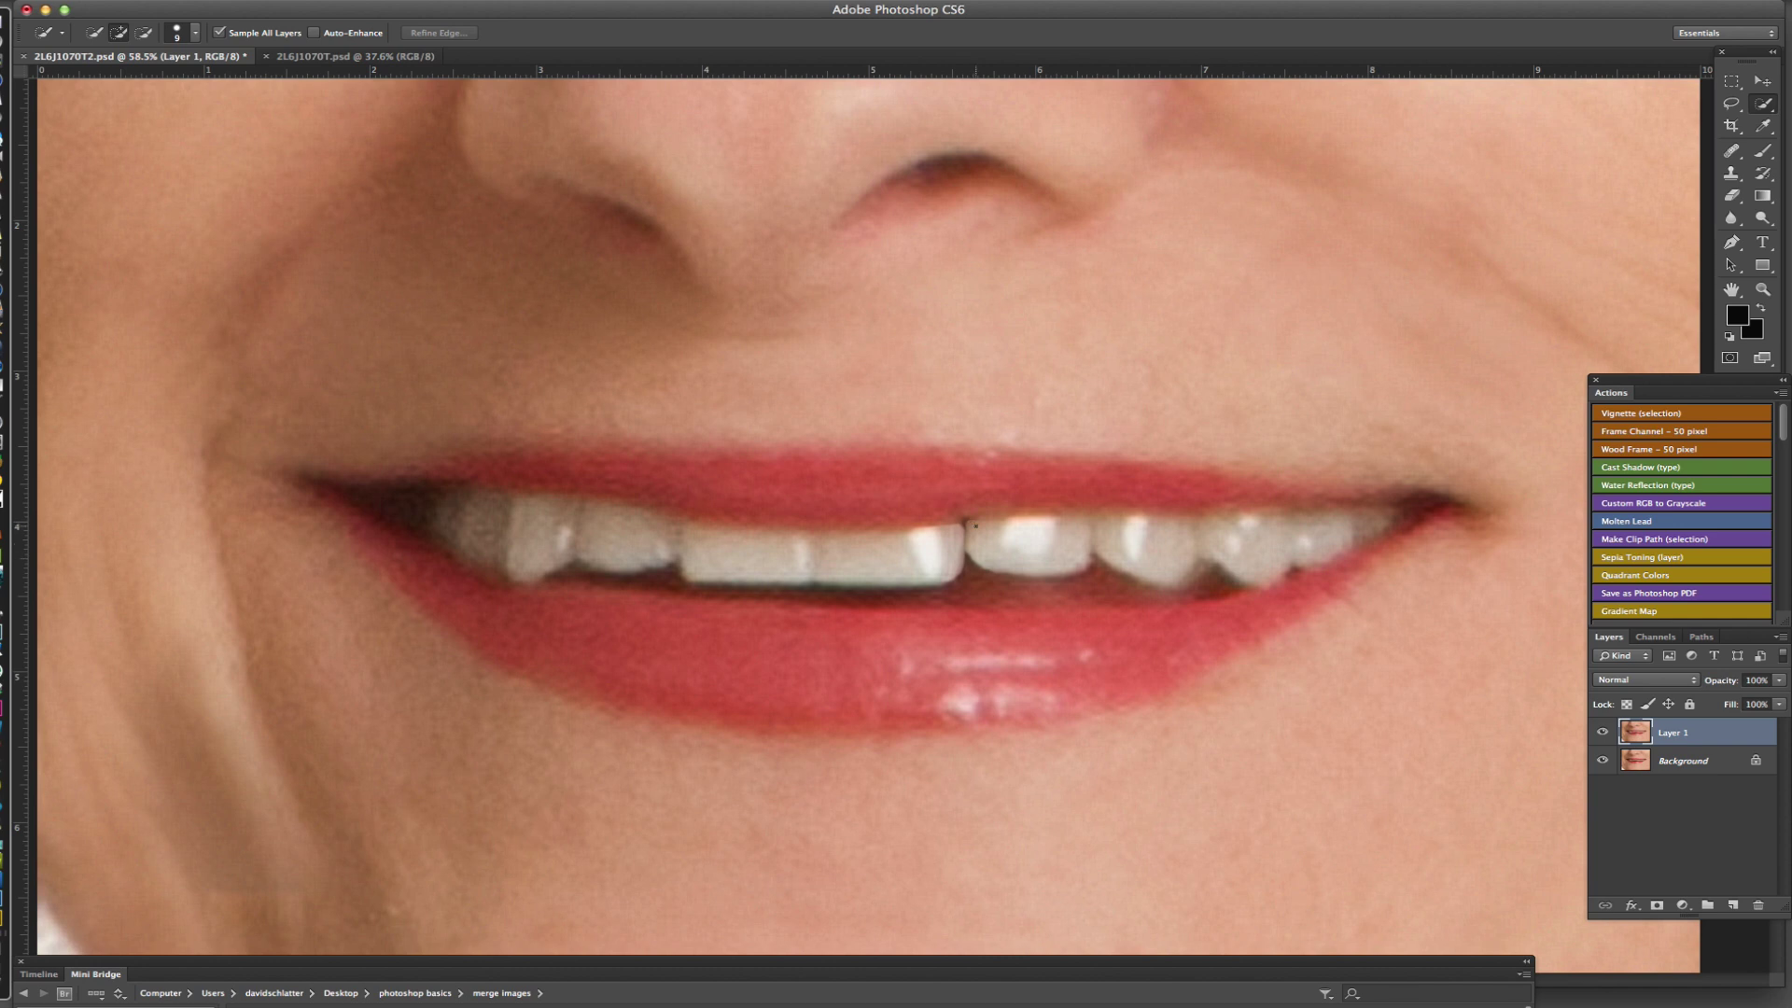
key(s)
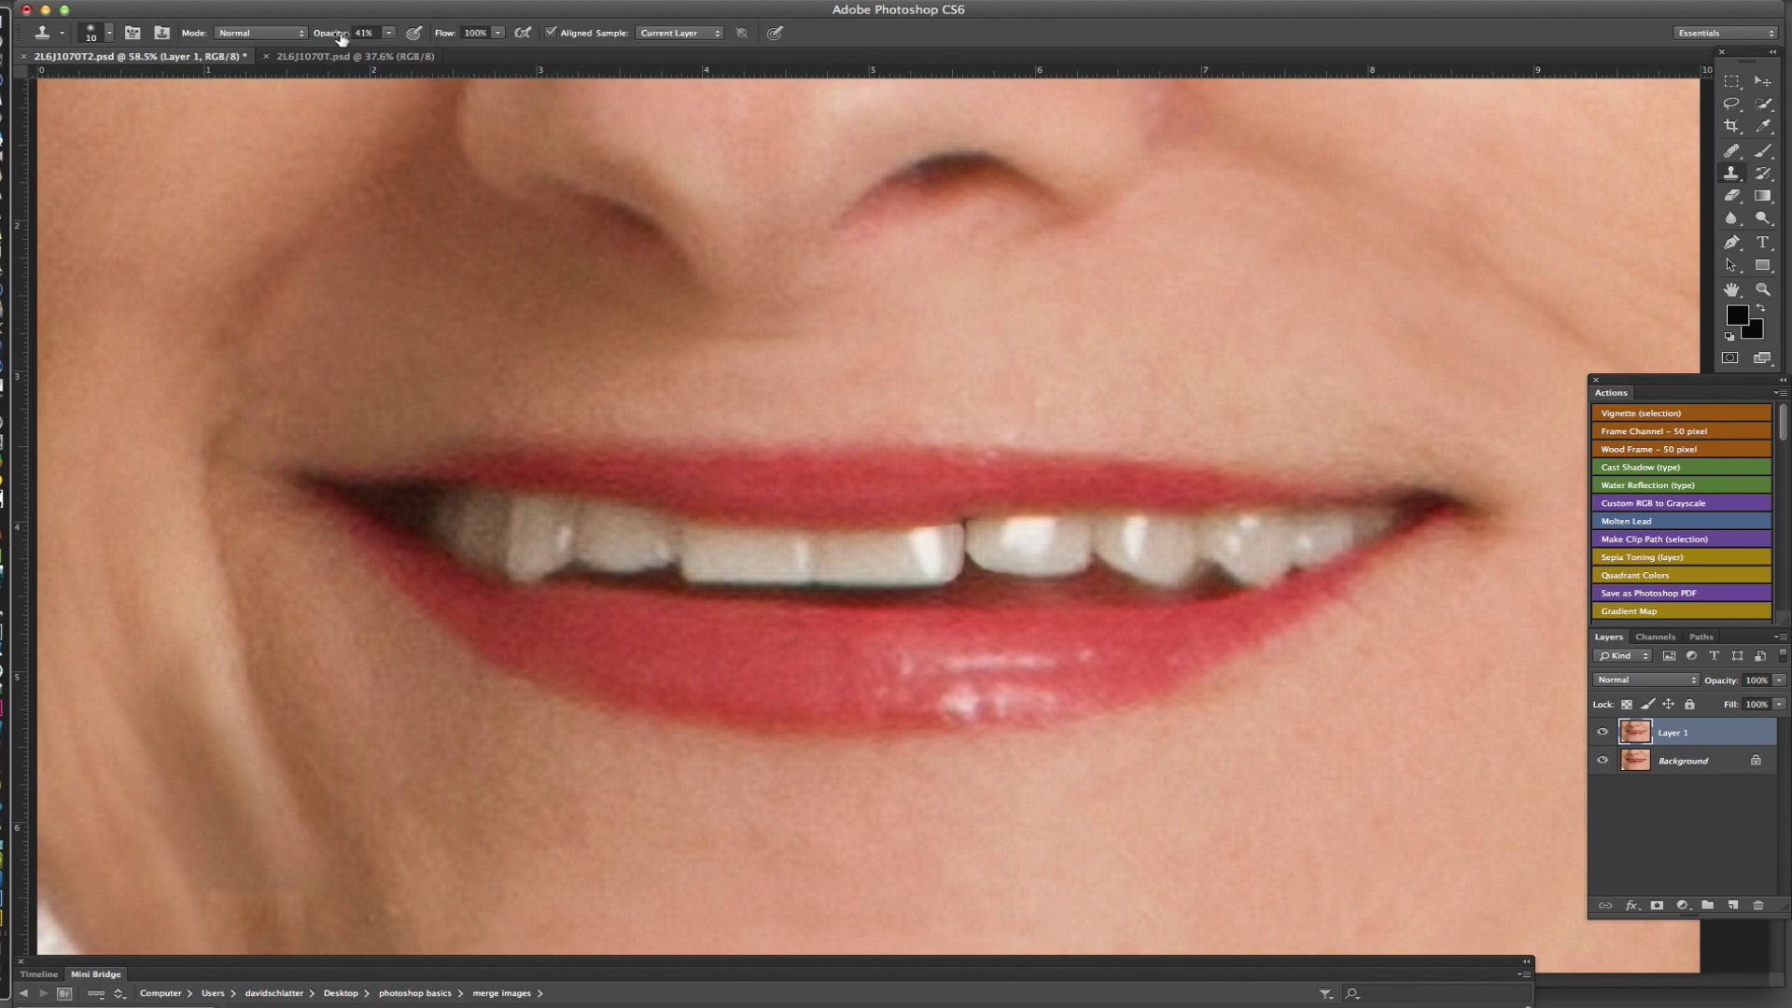
drag(338, 33, 320, 36)
right_click(992, 524)
key(Up)
key(Up)
key(Up)
key(Up)
key(Up)
key(Up)
key(Up)
key(Up)
key(Up)
key(Up)
key(Up)
key(Up)
key(Up)
key(Up)
key(Up)
key(Up)
key(Up)
key(Up)
key(Up)
key(Up)
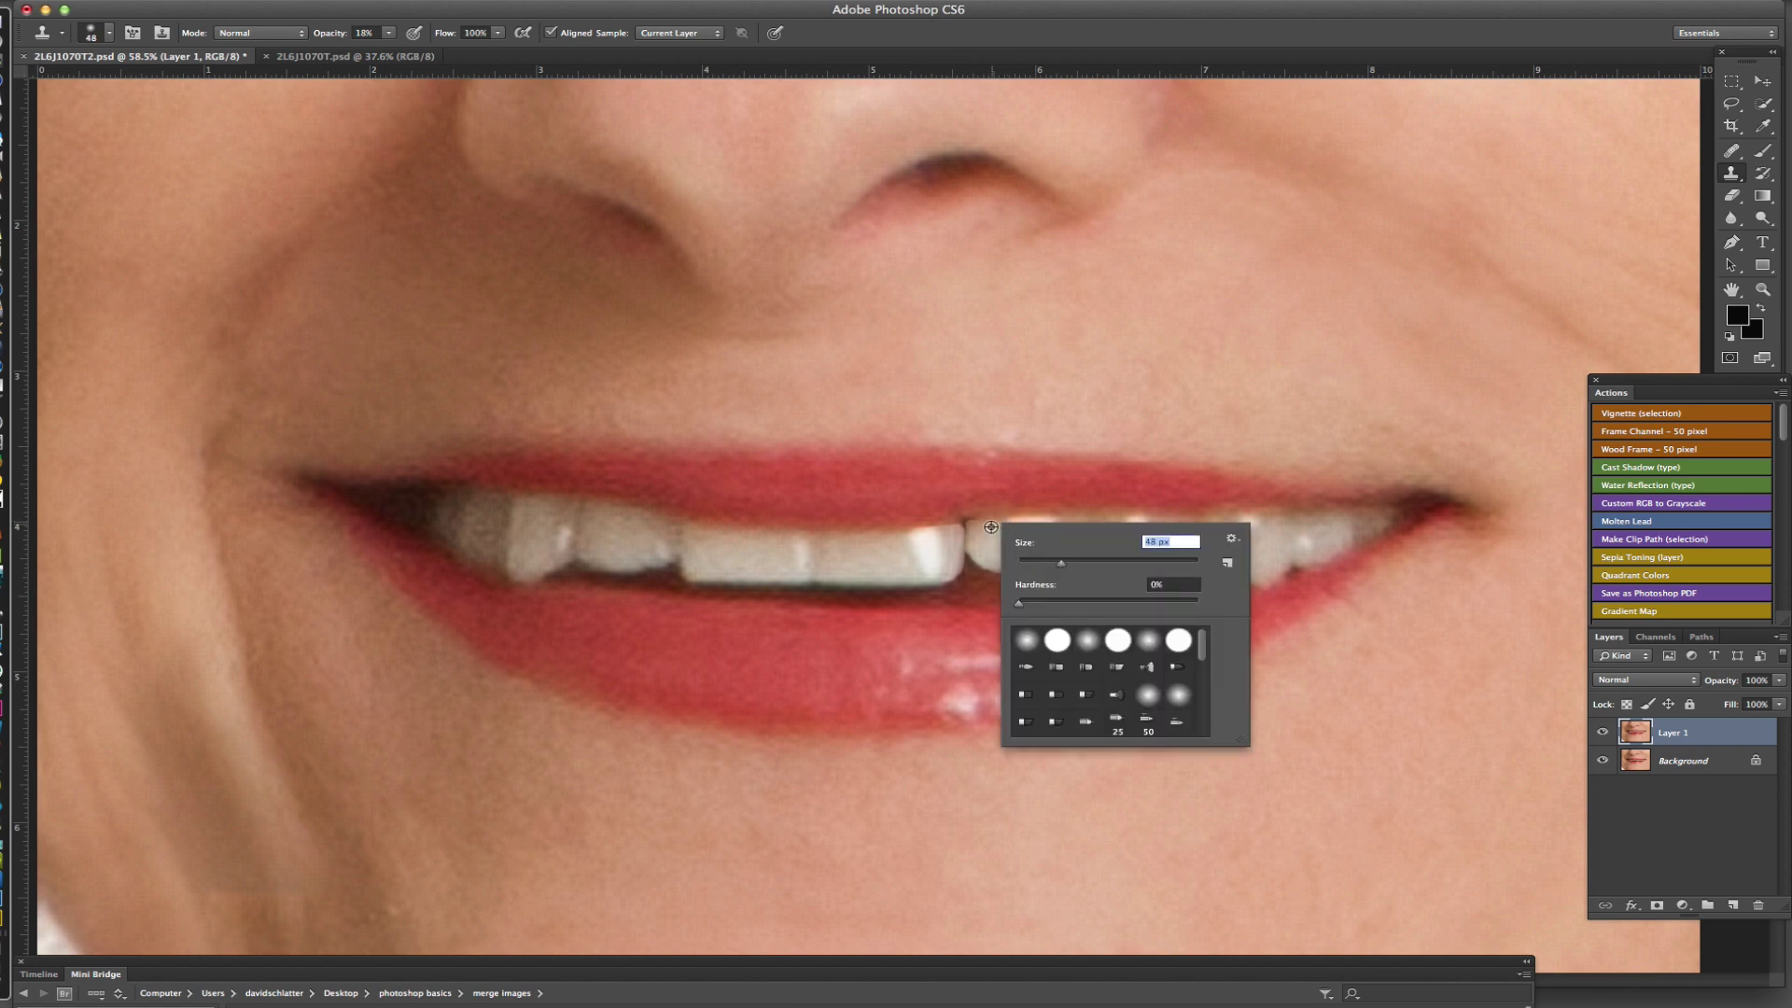
key(Return)
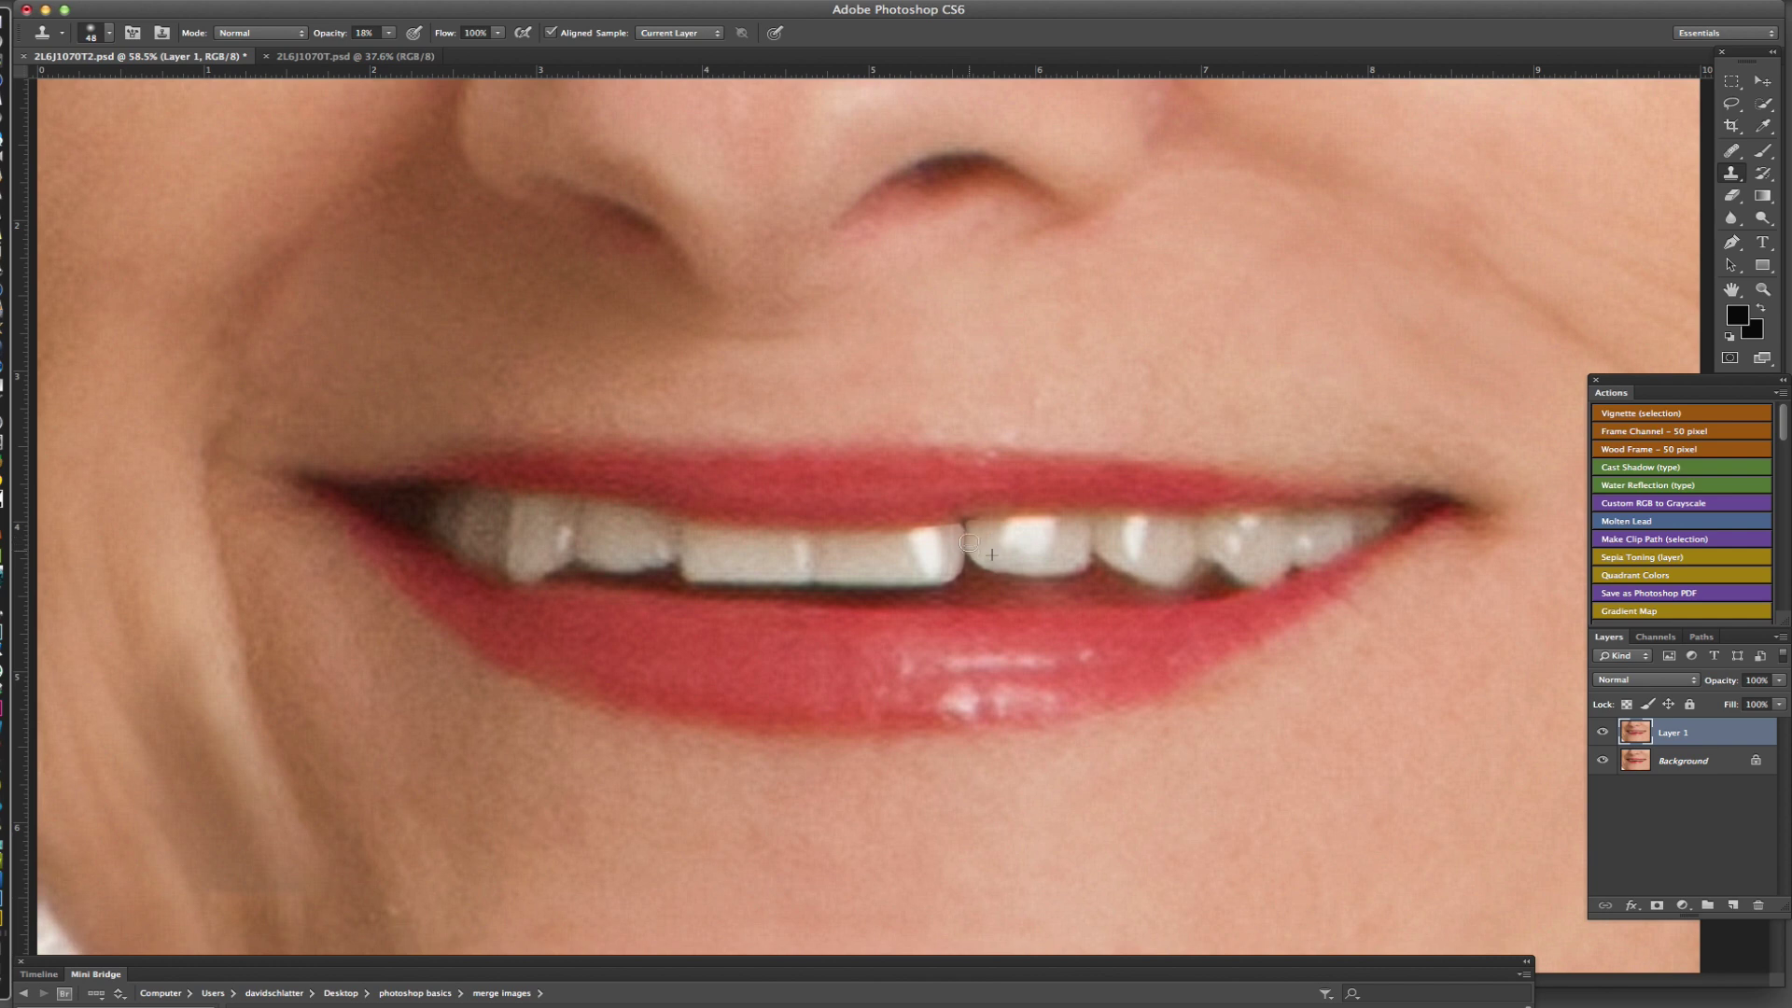
Compare the retouched smile with the original by hiding and showing the merged Layer 1
scroll(990, 550, down, 1)
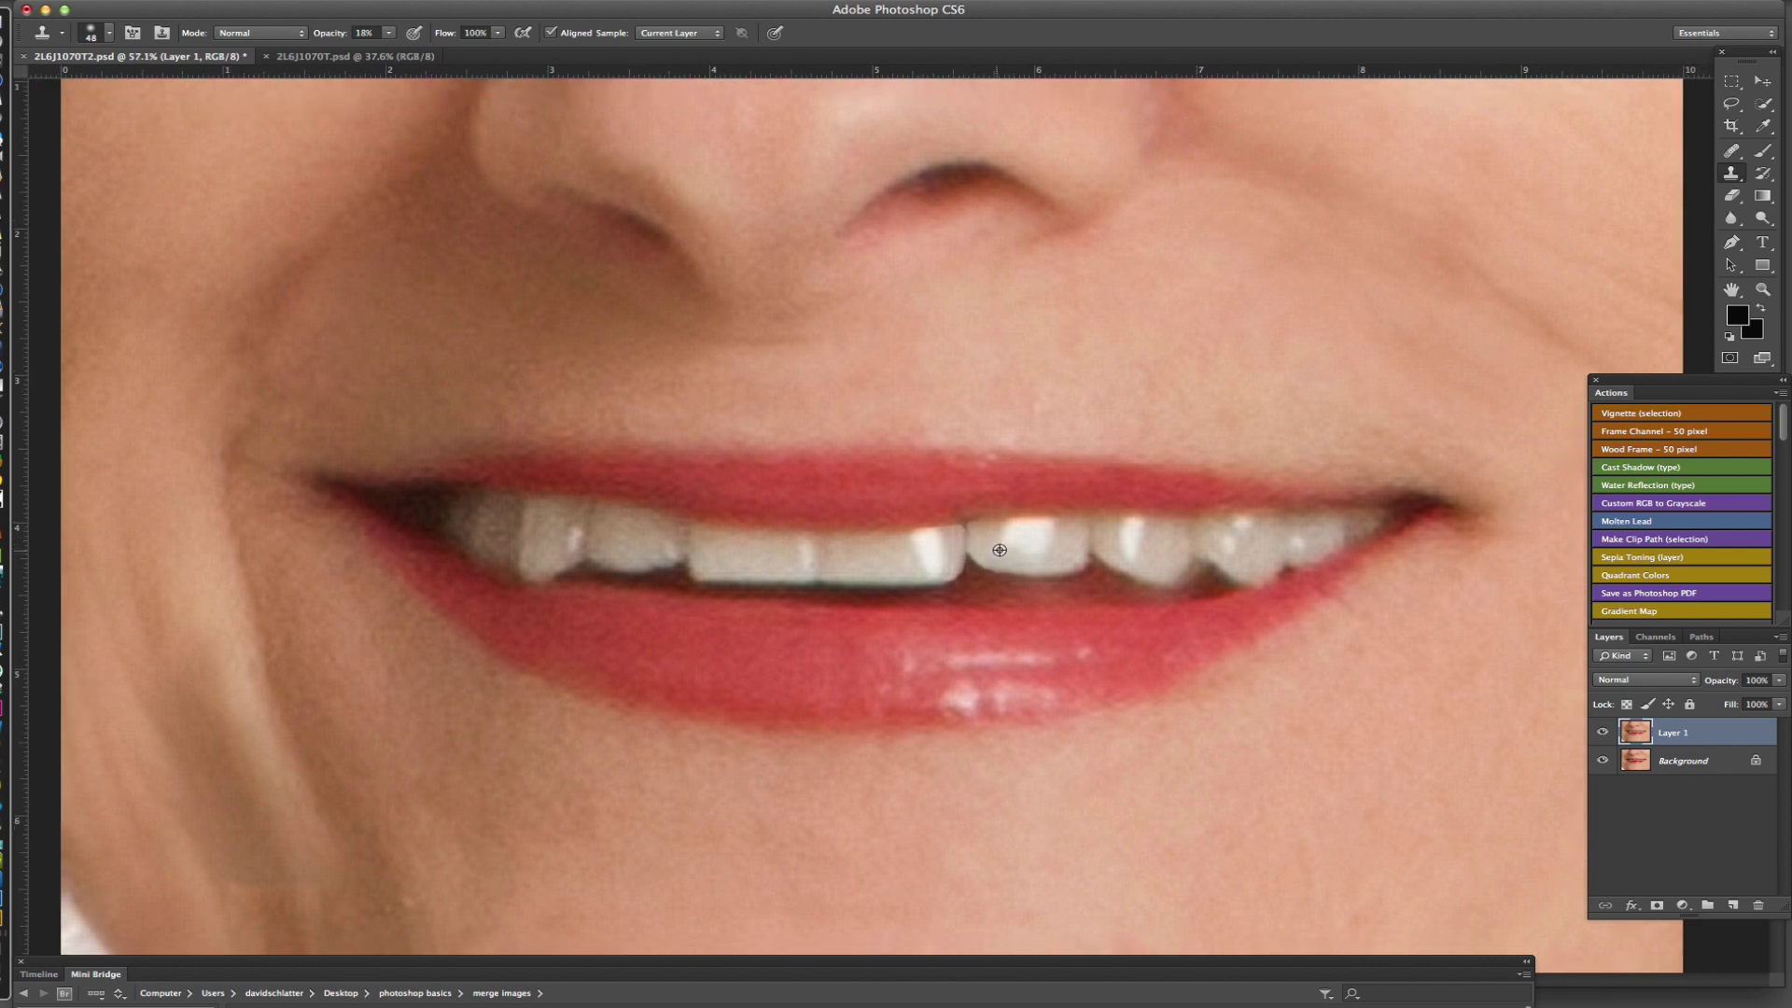
scroll(1000, 550, down, 5)
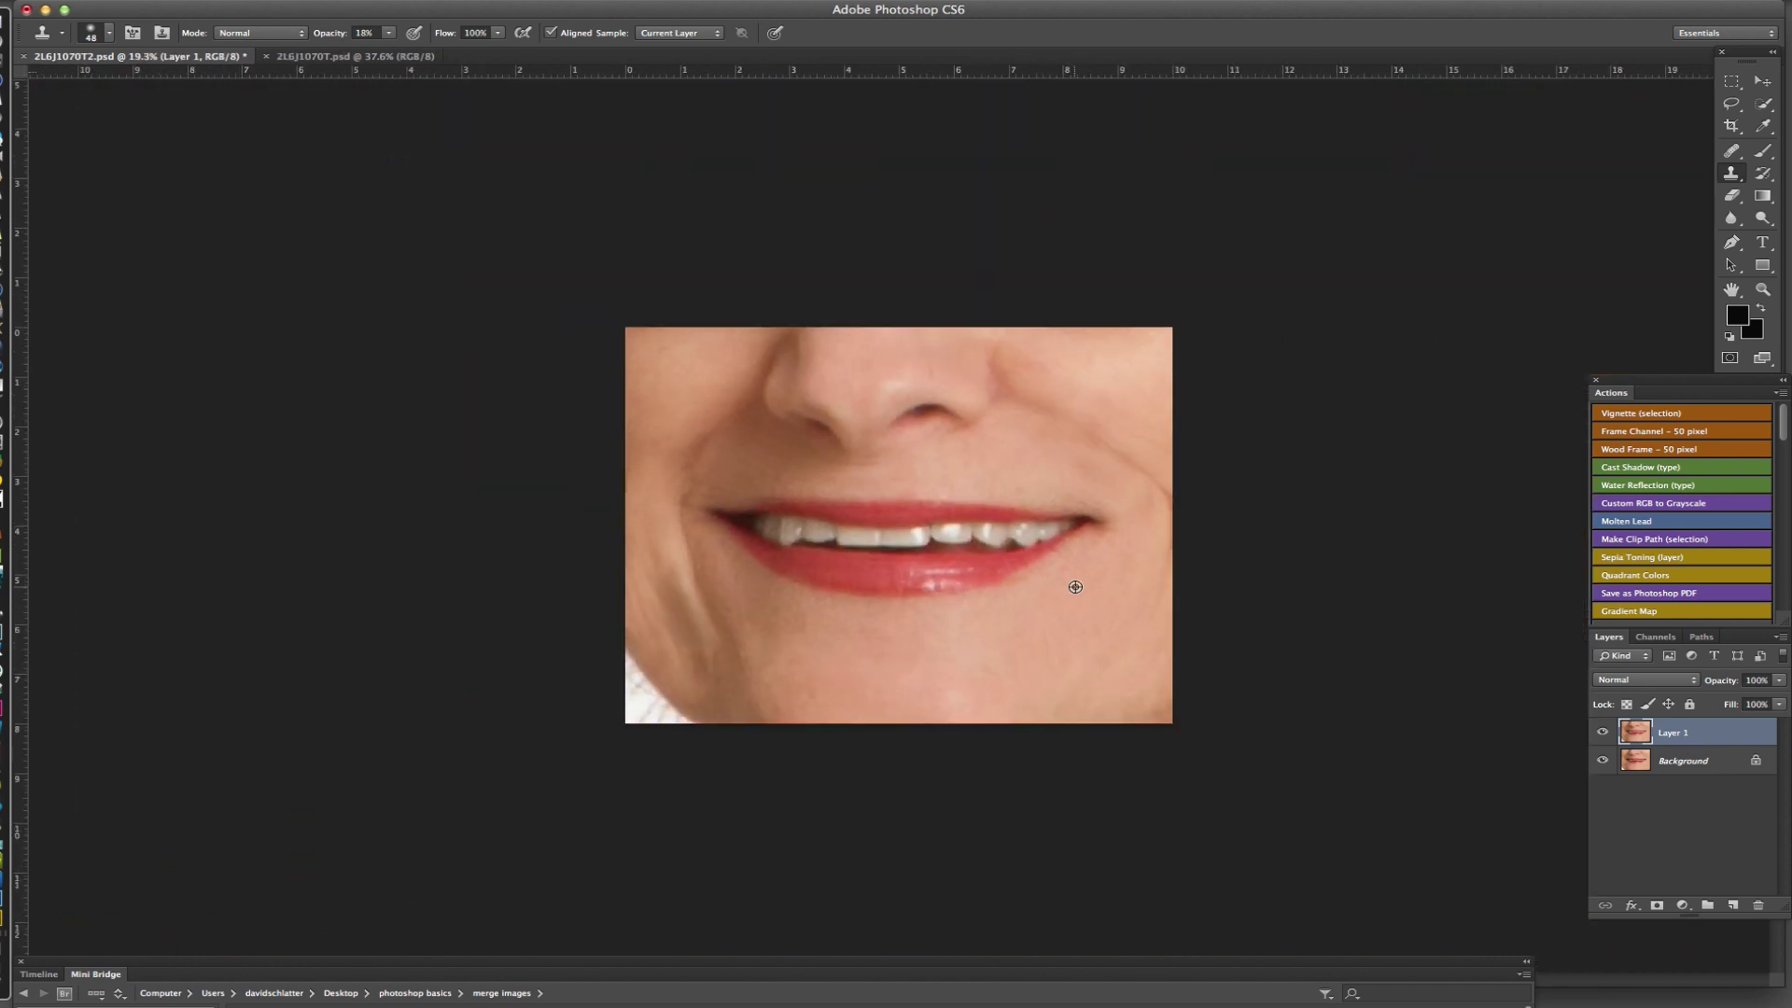
click(1603, 733)
click(1603, 733)
click(1603, 733)
click(1604, 732)
Switch to the 2L6J1070T.psd image and add a Hue/Saturation adjustment layer above its Background
click(354, 56)
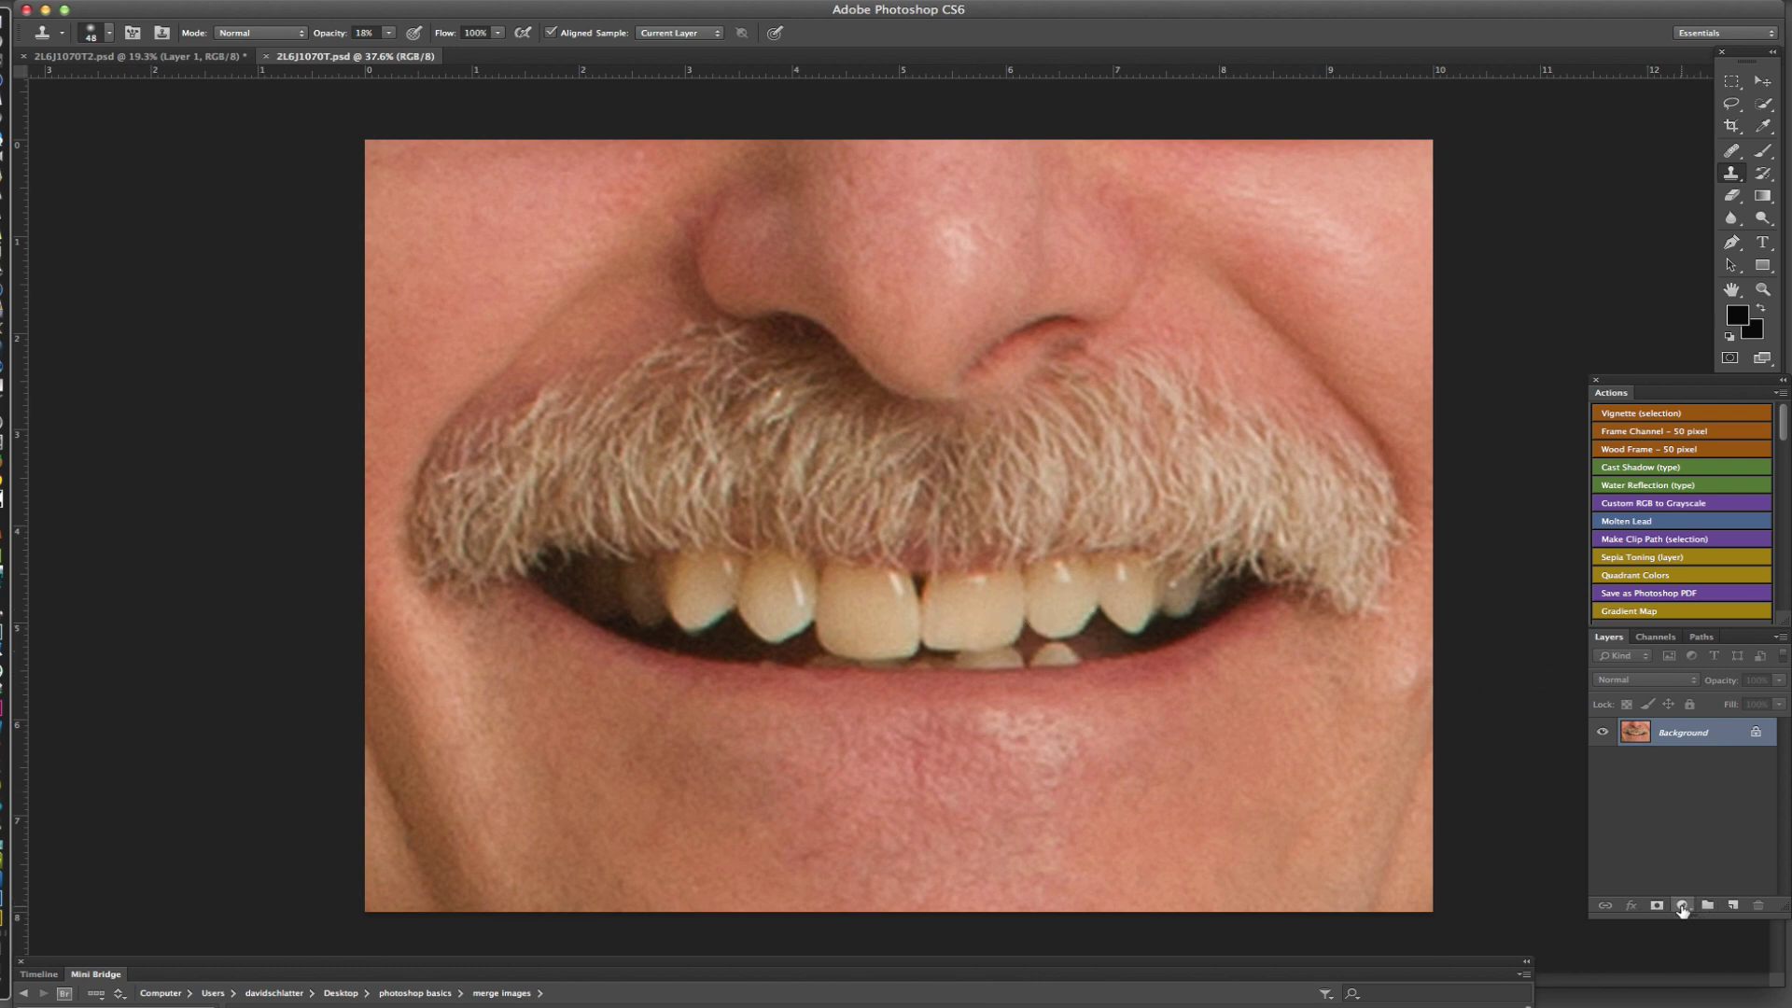
click(1682, 905)
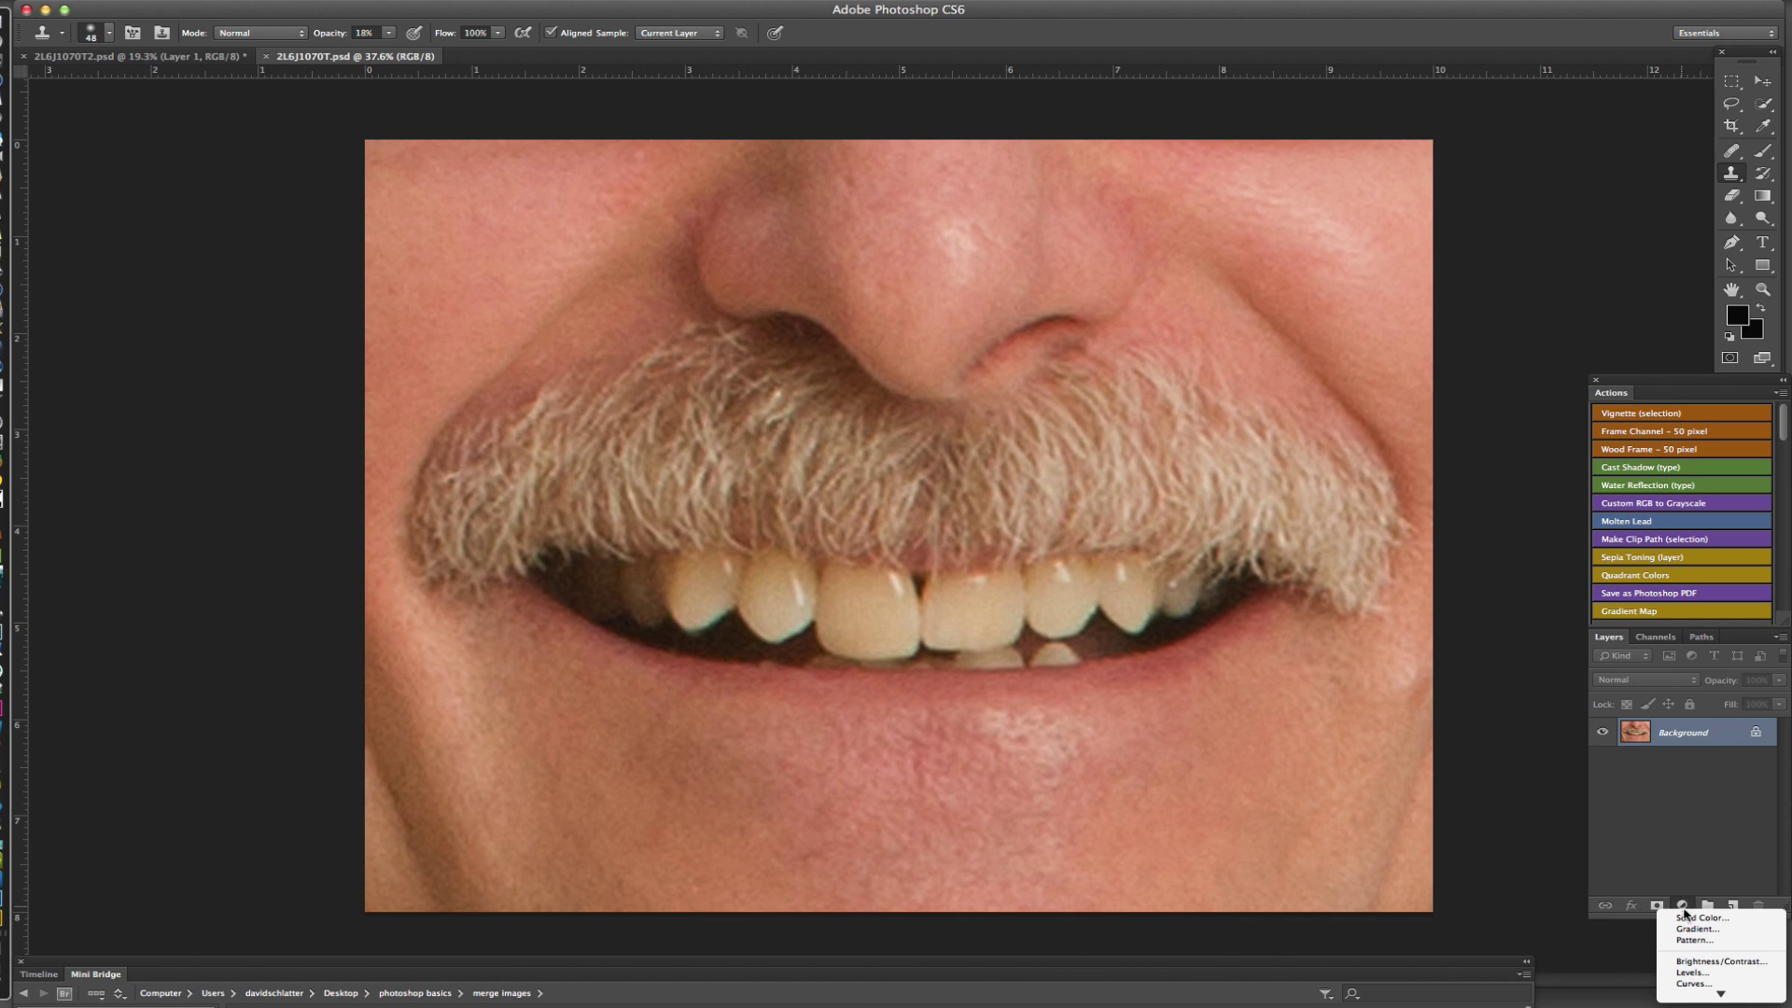
mouse_move(1694, 990)
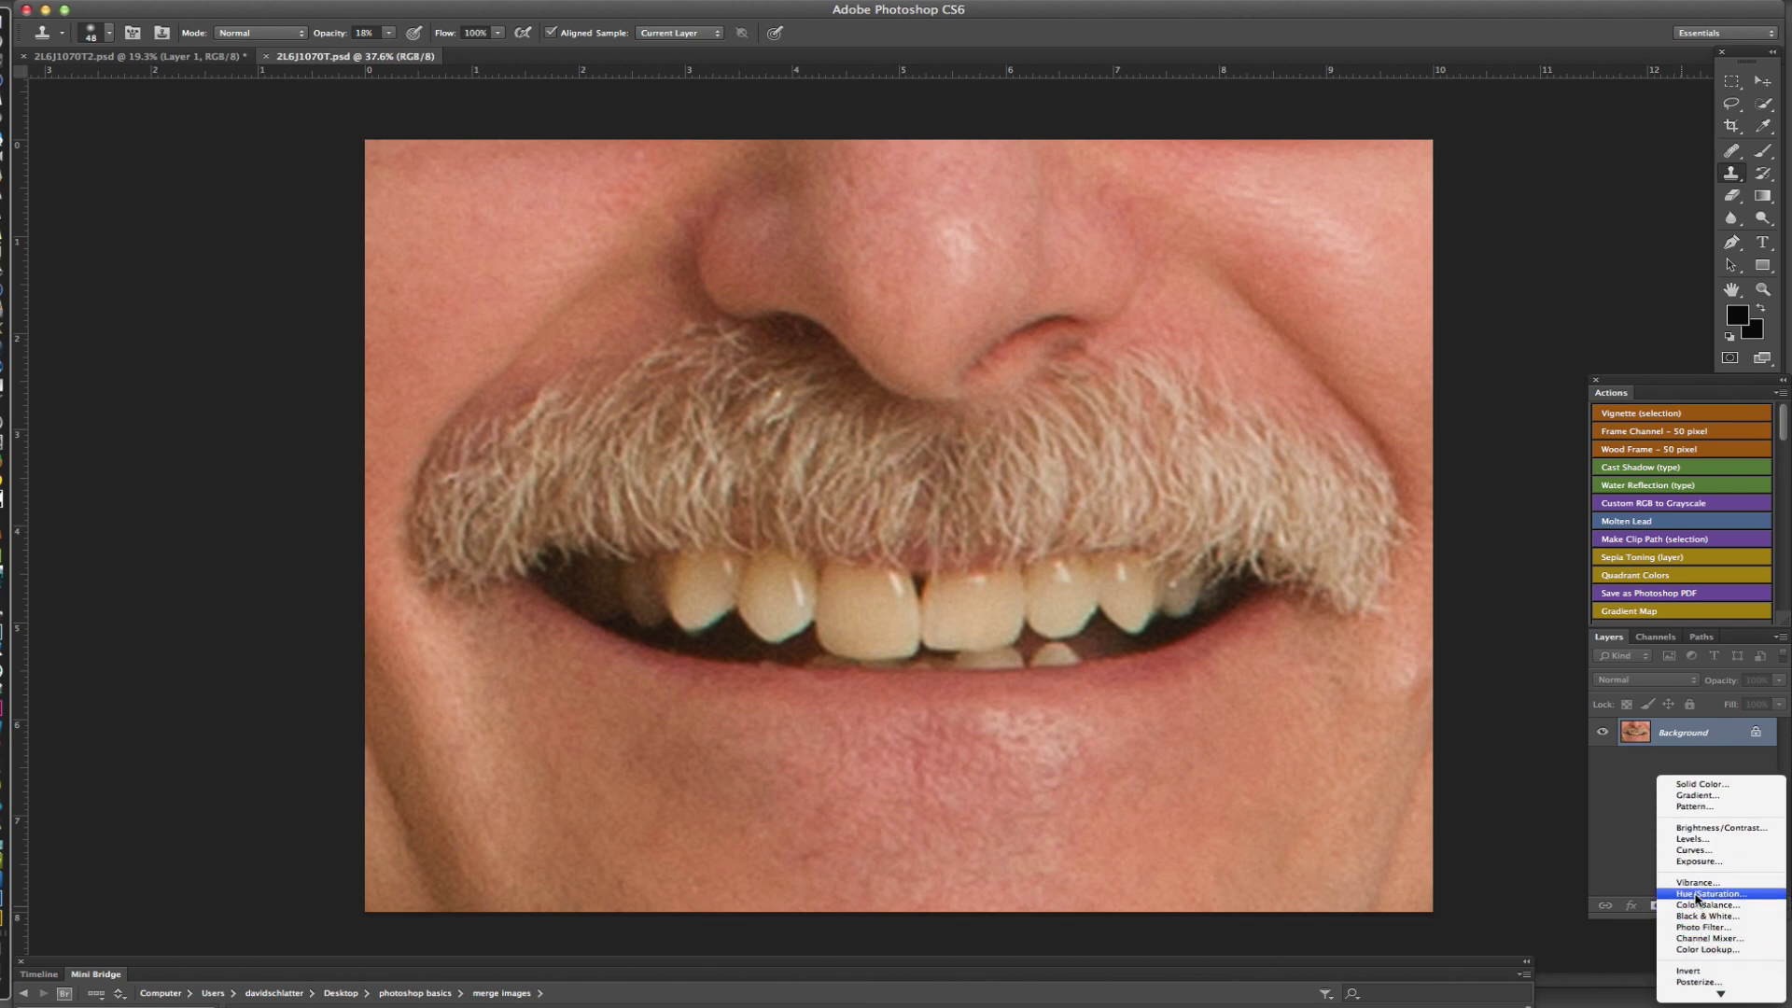
click(1697, 896)
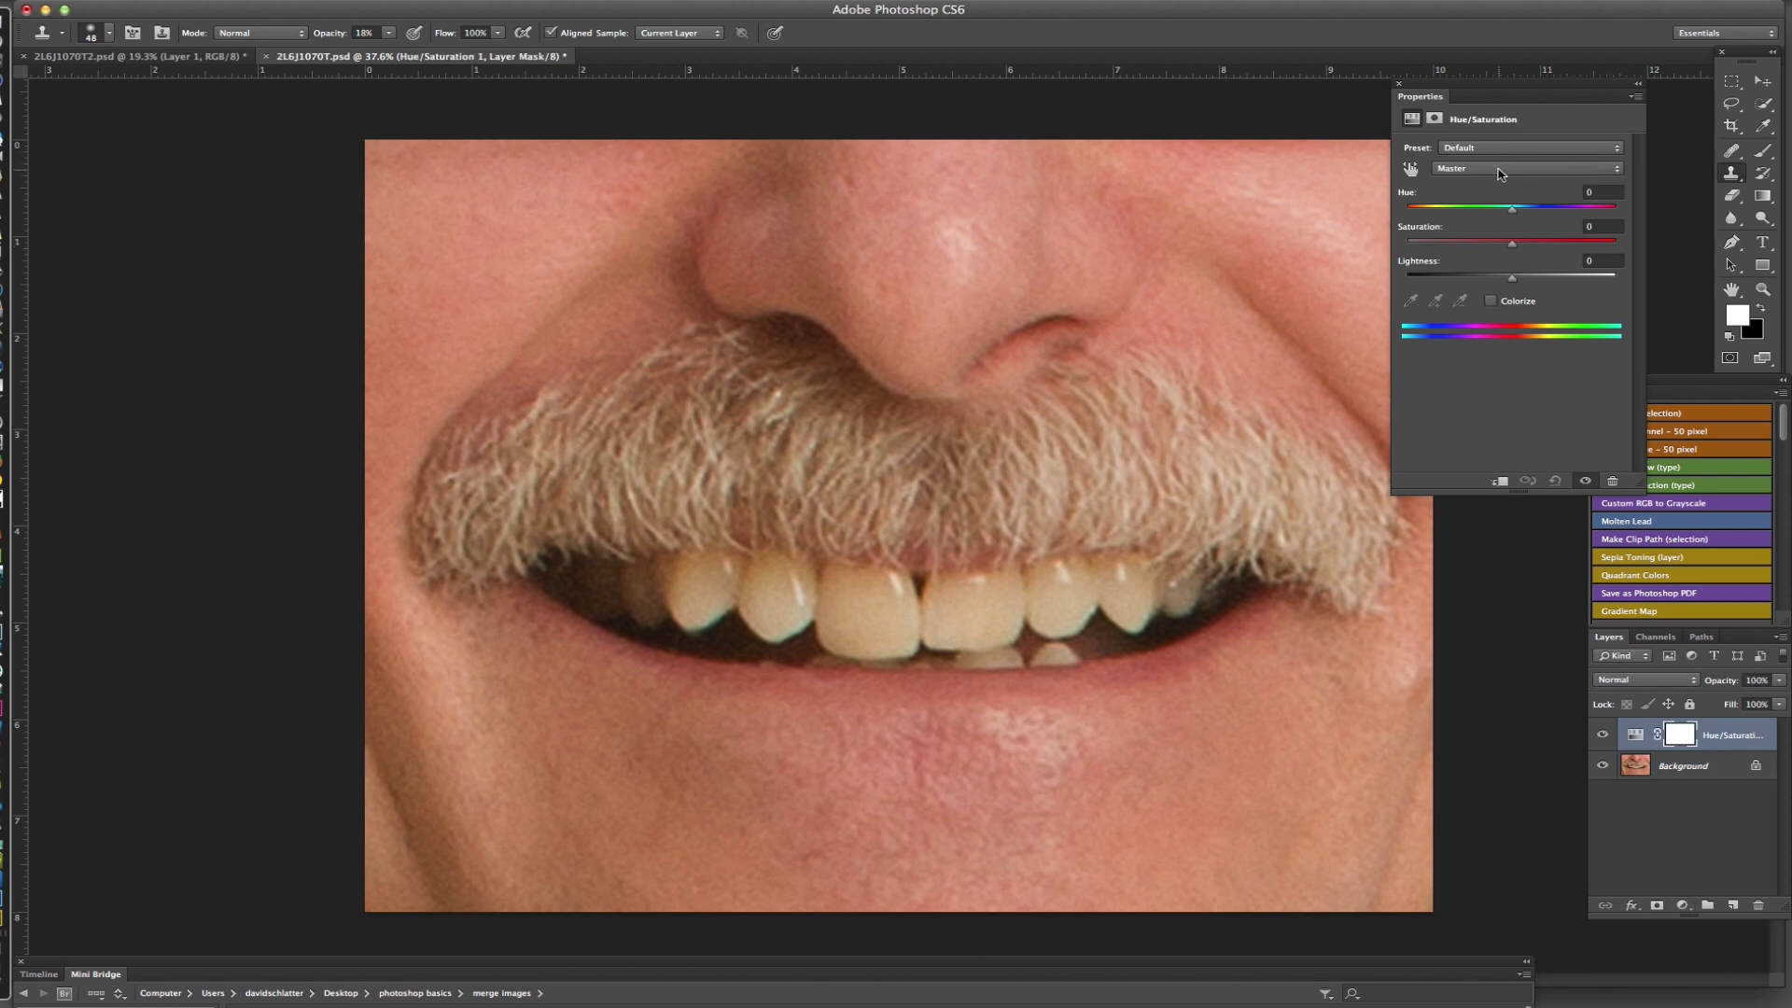
Set the Yellows range of the Hue/Saturation adjustment to Saturation -74 and Lightness +70
click(1500, 171)
click(1492, 197)
drag(1511, 245, 1586, 284)
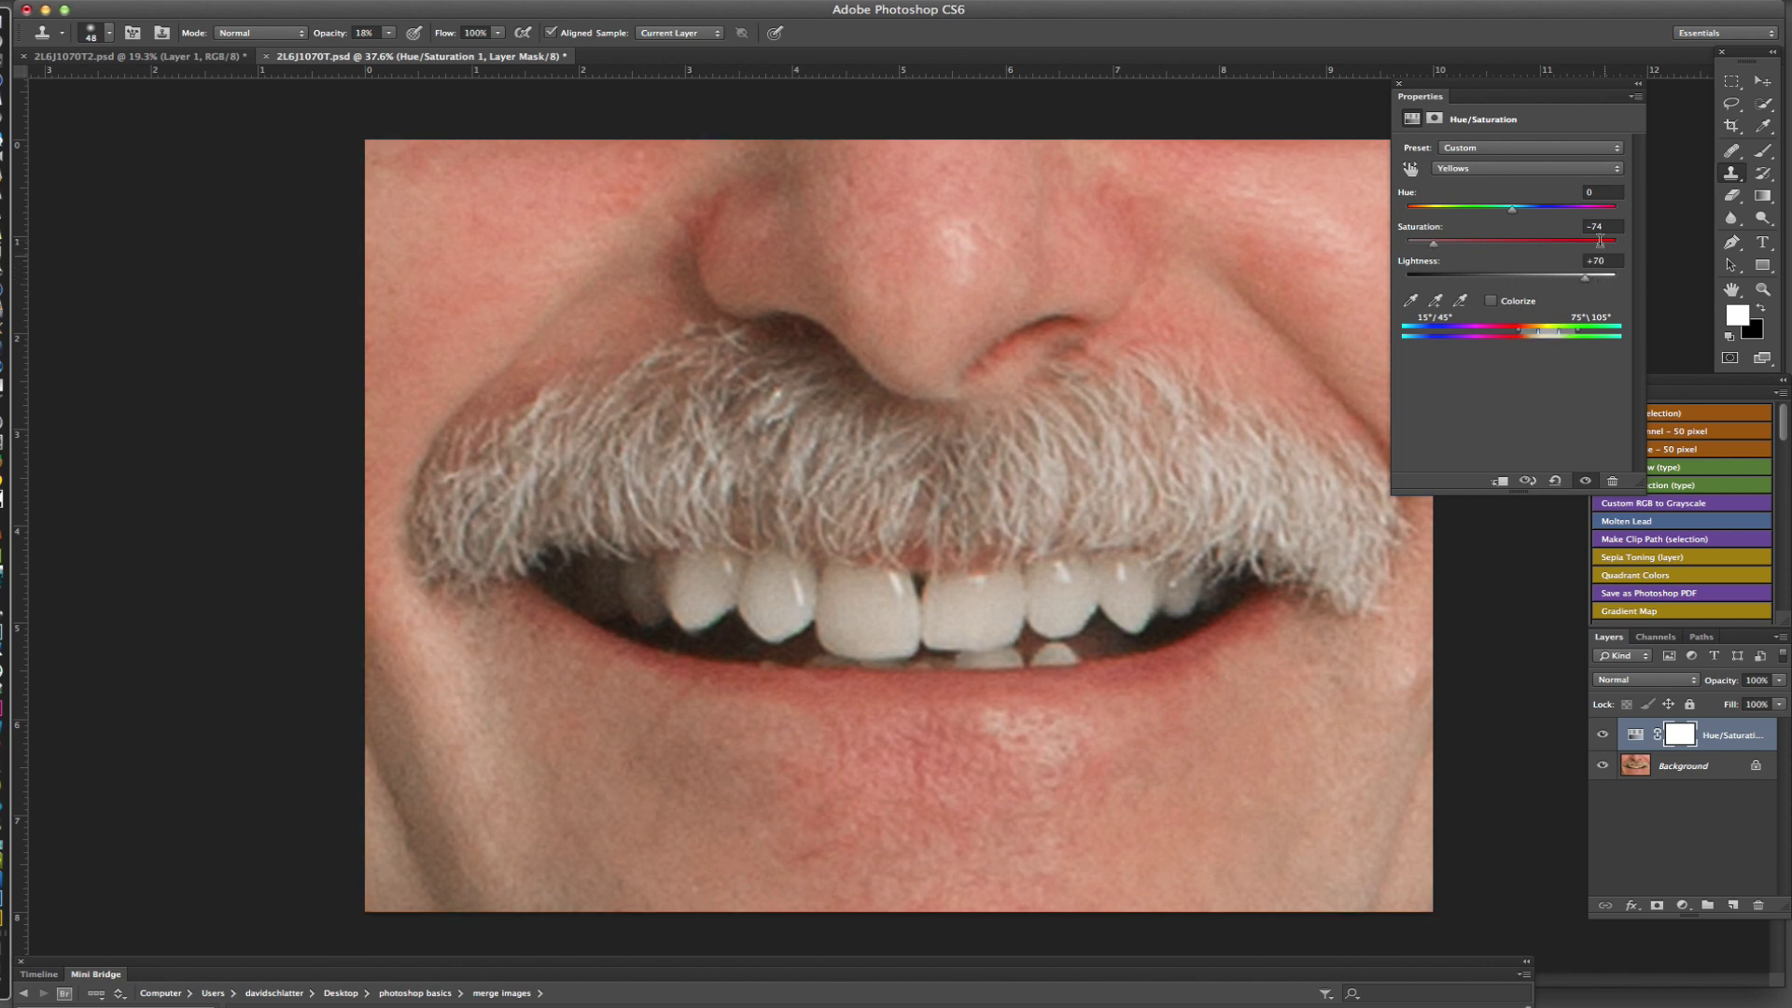
click(1400, 85)
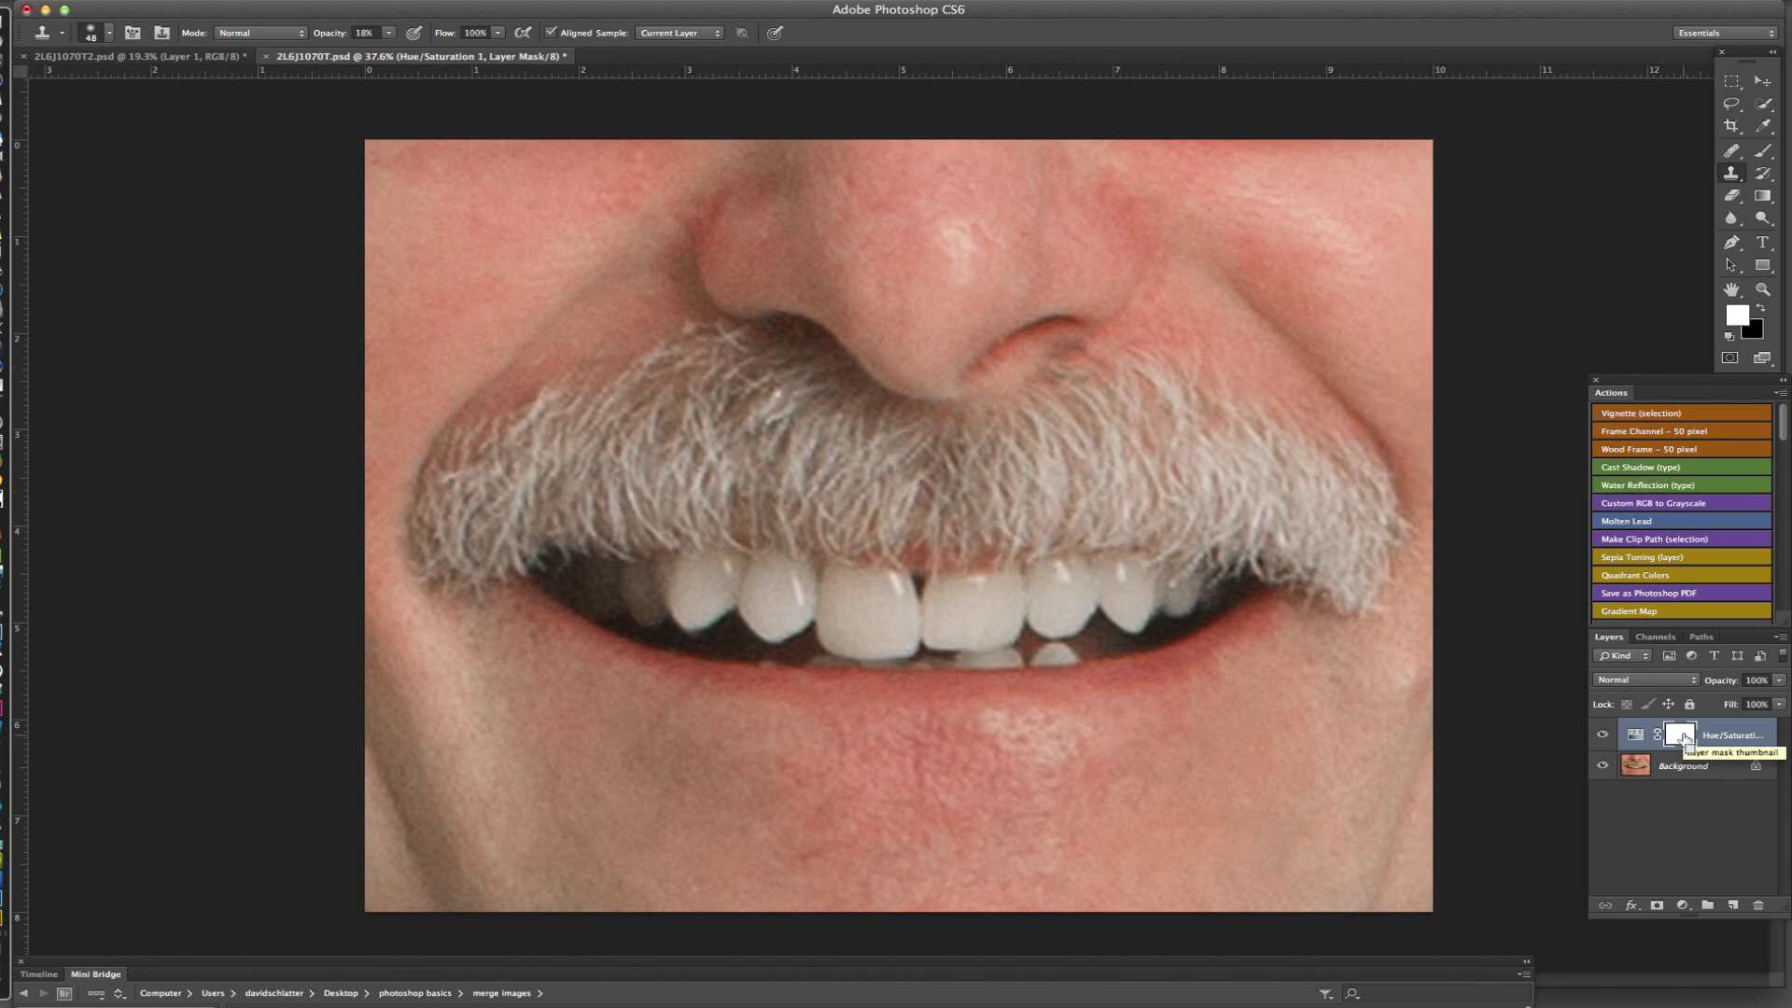
Invert the Hue/Saturation layer mask to black and paint white over the upper and lower teeth with the Brush tool
key(super+i)
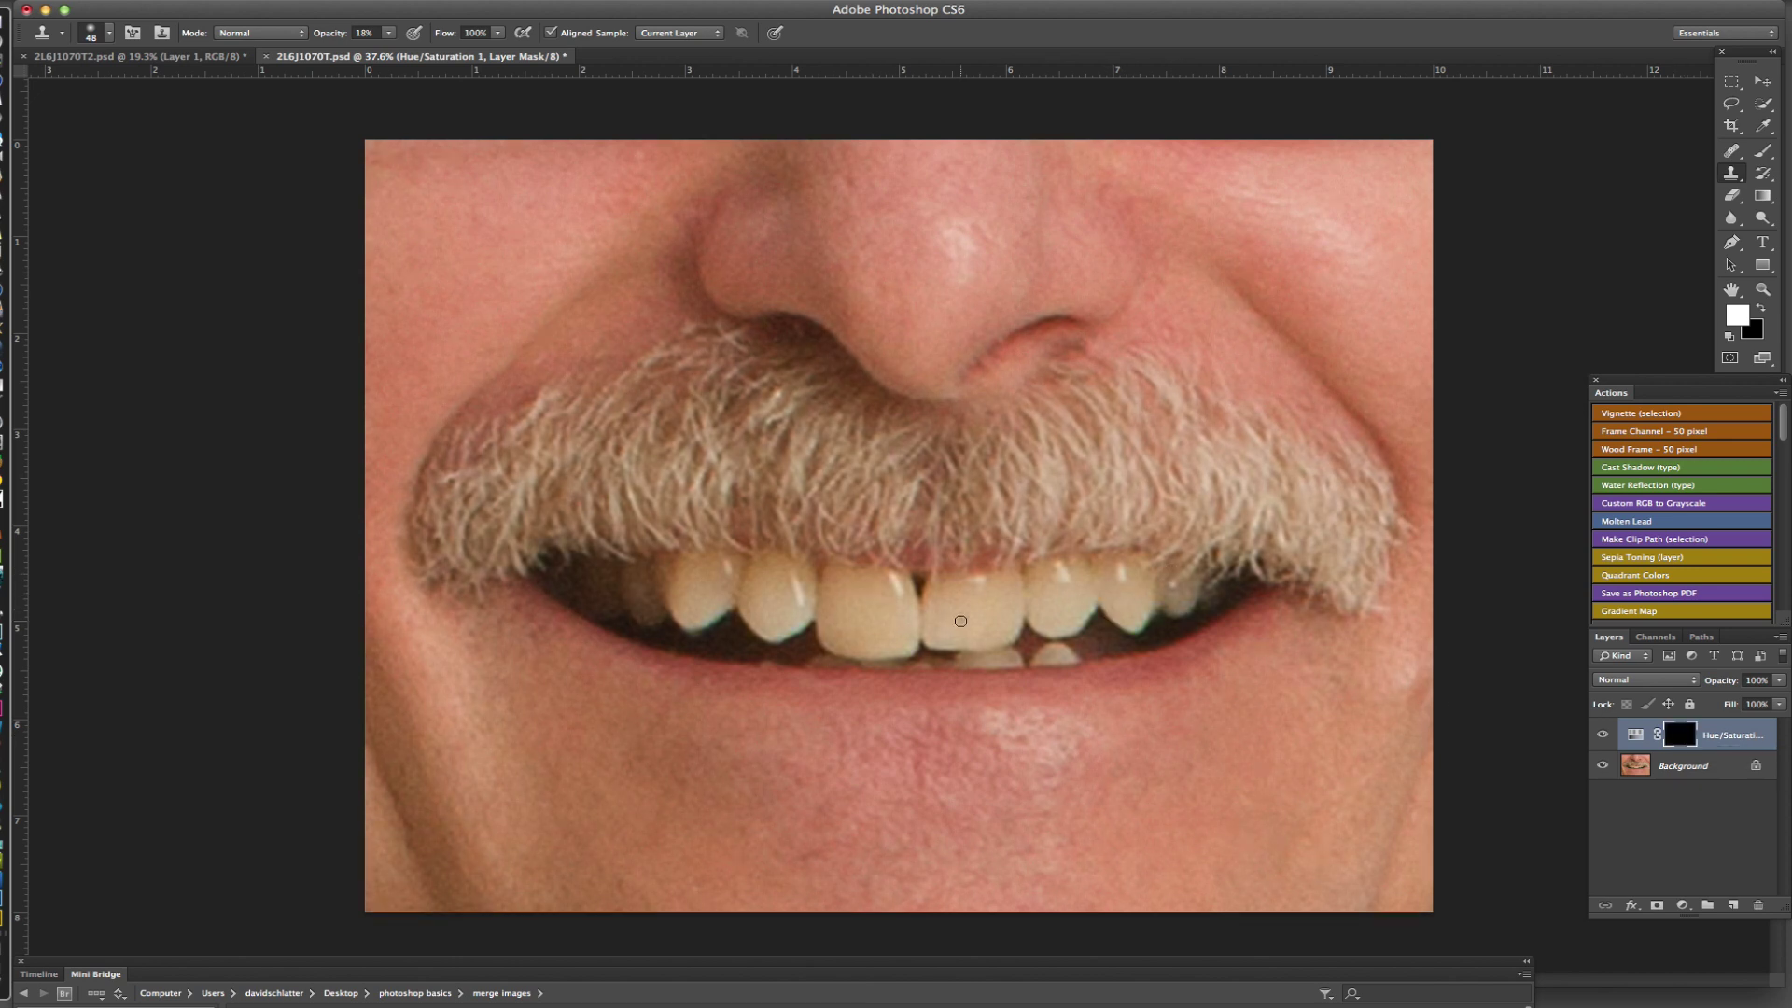
key(b)
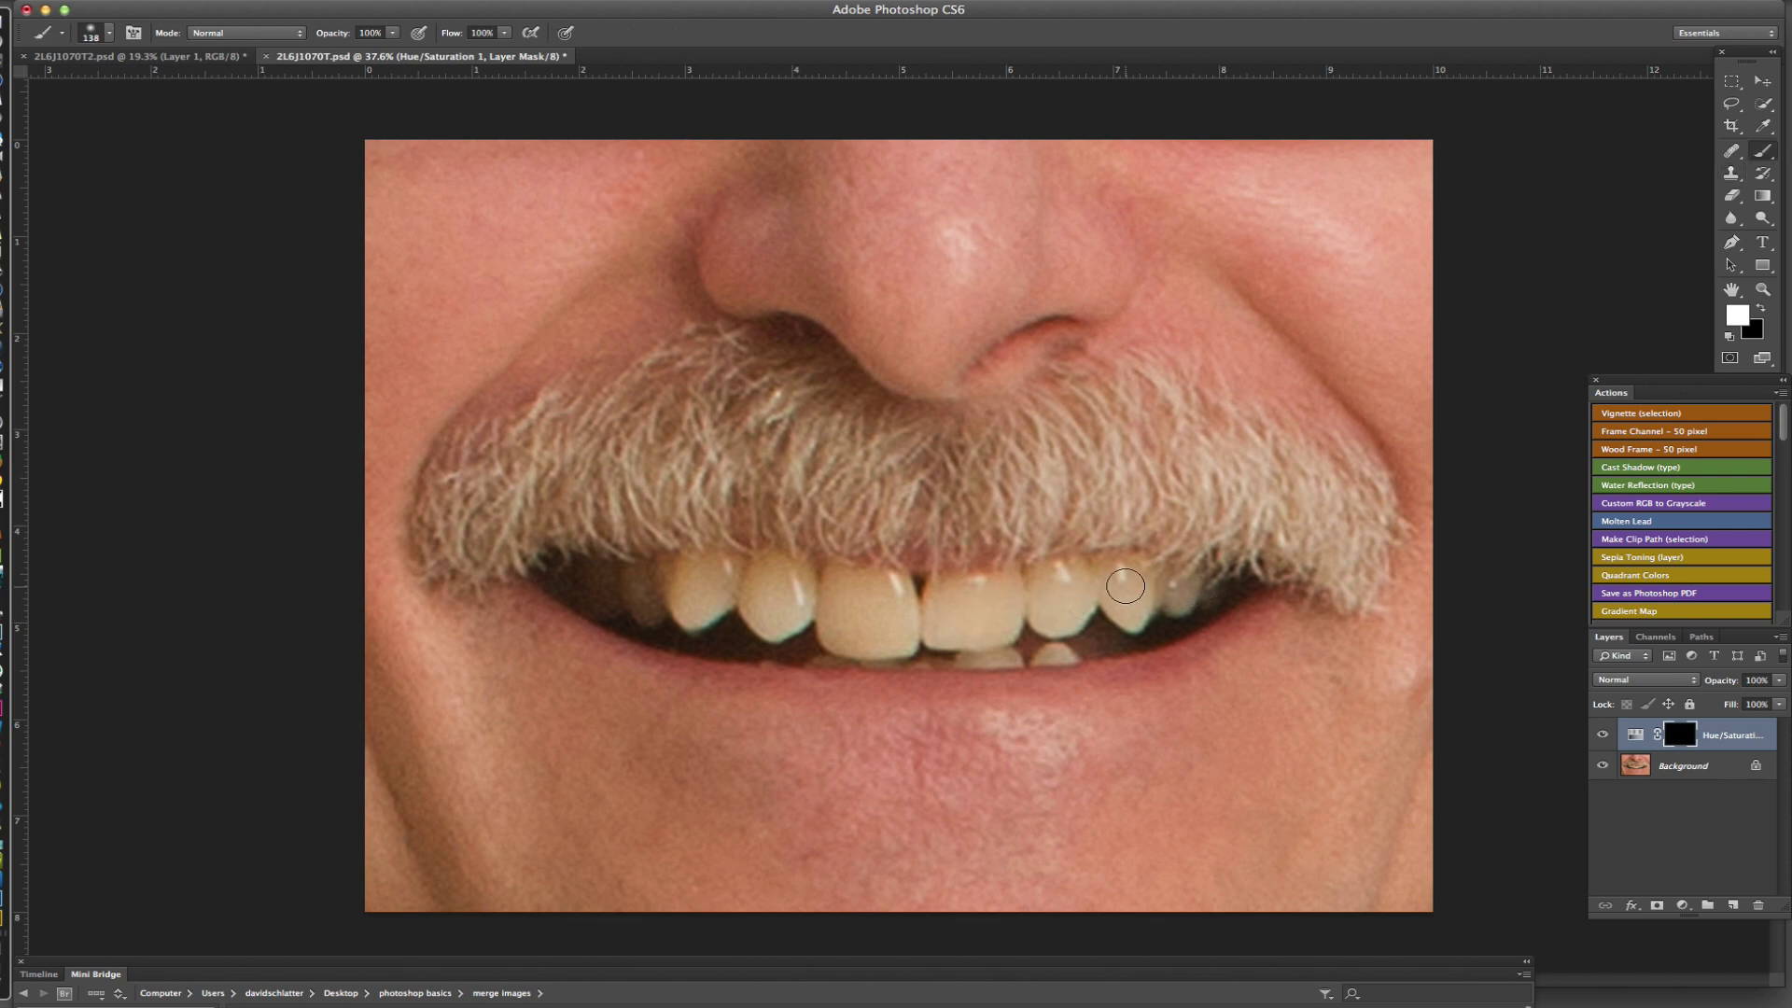
mouse_move(1131, 580)
mouse_down()
mouse_move(1132, 617)
mouse_move(1107, 573)
mouse_move(1185, 582)
mouse_move(1049, 586)
mouse_move(1076, 615)
mouse_move(1037, 614)
mouse_move(1014, 576)
mouse_move(939, 593)
mouse_move(967, 609)
mouse_move(934, 615)
mouse_move(981, 628)
mouse_move(909, 621)
mouse_move(888, 575)
mouse_move(851, 575)
mouse_move(834, 600)
mouse_move(865, 631)
mouse_move(840, 634)
mouse_move(881, 649)
mouse_move(854, 622)
mouse_move(870, 599)
mouse_move(771, 569)
mouse_move(762, 601)
mouse_move(788, 578)
mouse_move(767, 612)
mouse_move(716, 566)
mouse_move(664, 561)
mouse_move(700, 607)
mouse_move(719, 592)
mouse_move(665, 578)
mouse_move(632, 594)
mouse_up()
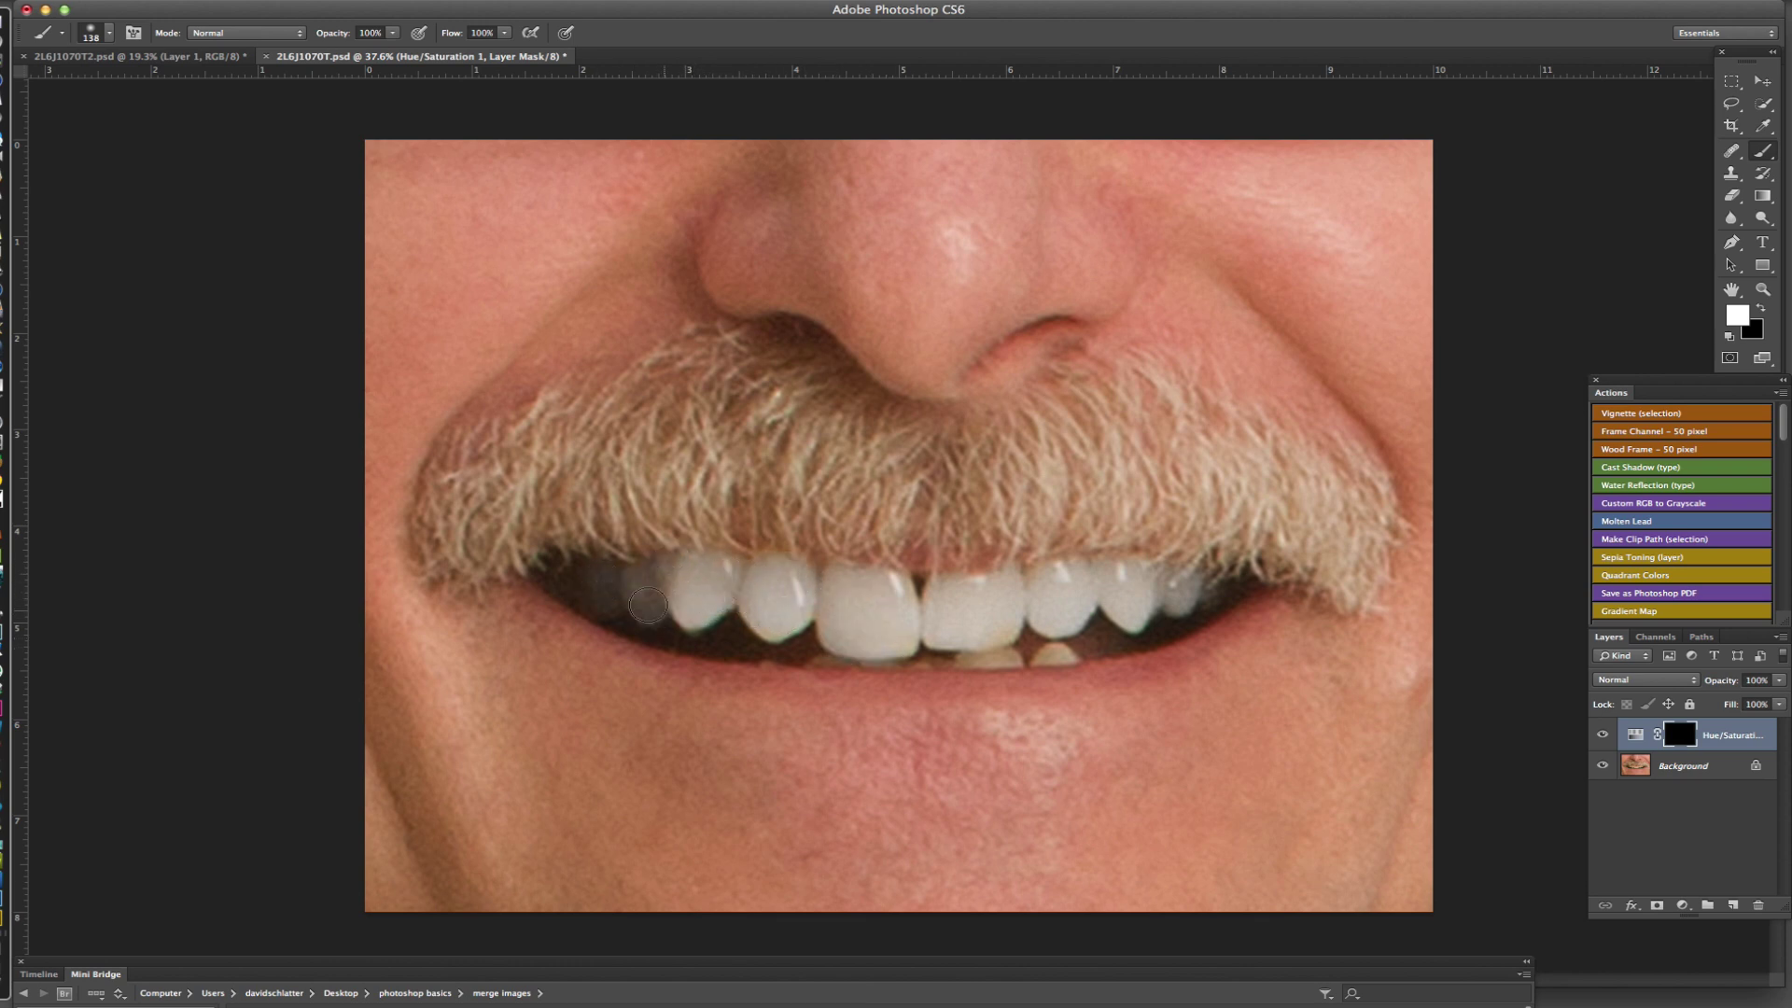
mouse_move(840, 647)
mouse_down()
mouse_move(1059, 654)
mouse_move(1082, 605)
mouse_move(1205, 594)
mouse_move(1102, 584)
mouse_up()
Duplicate the Background layer and merge the copy with the Hue/Saturation 1 layer
scroll(973, 592, down, 4)
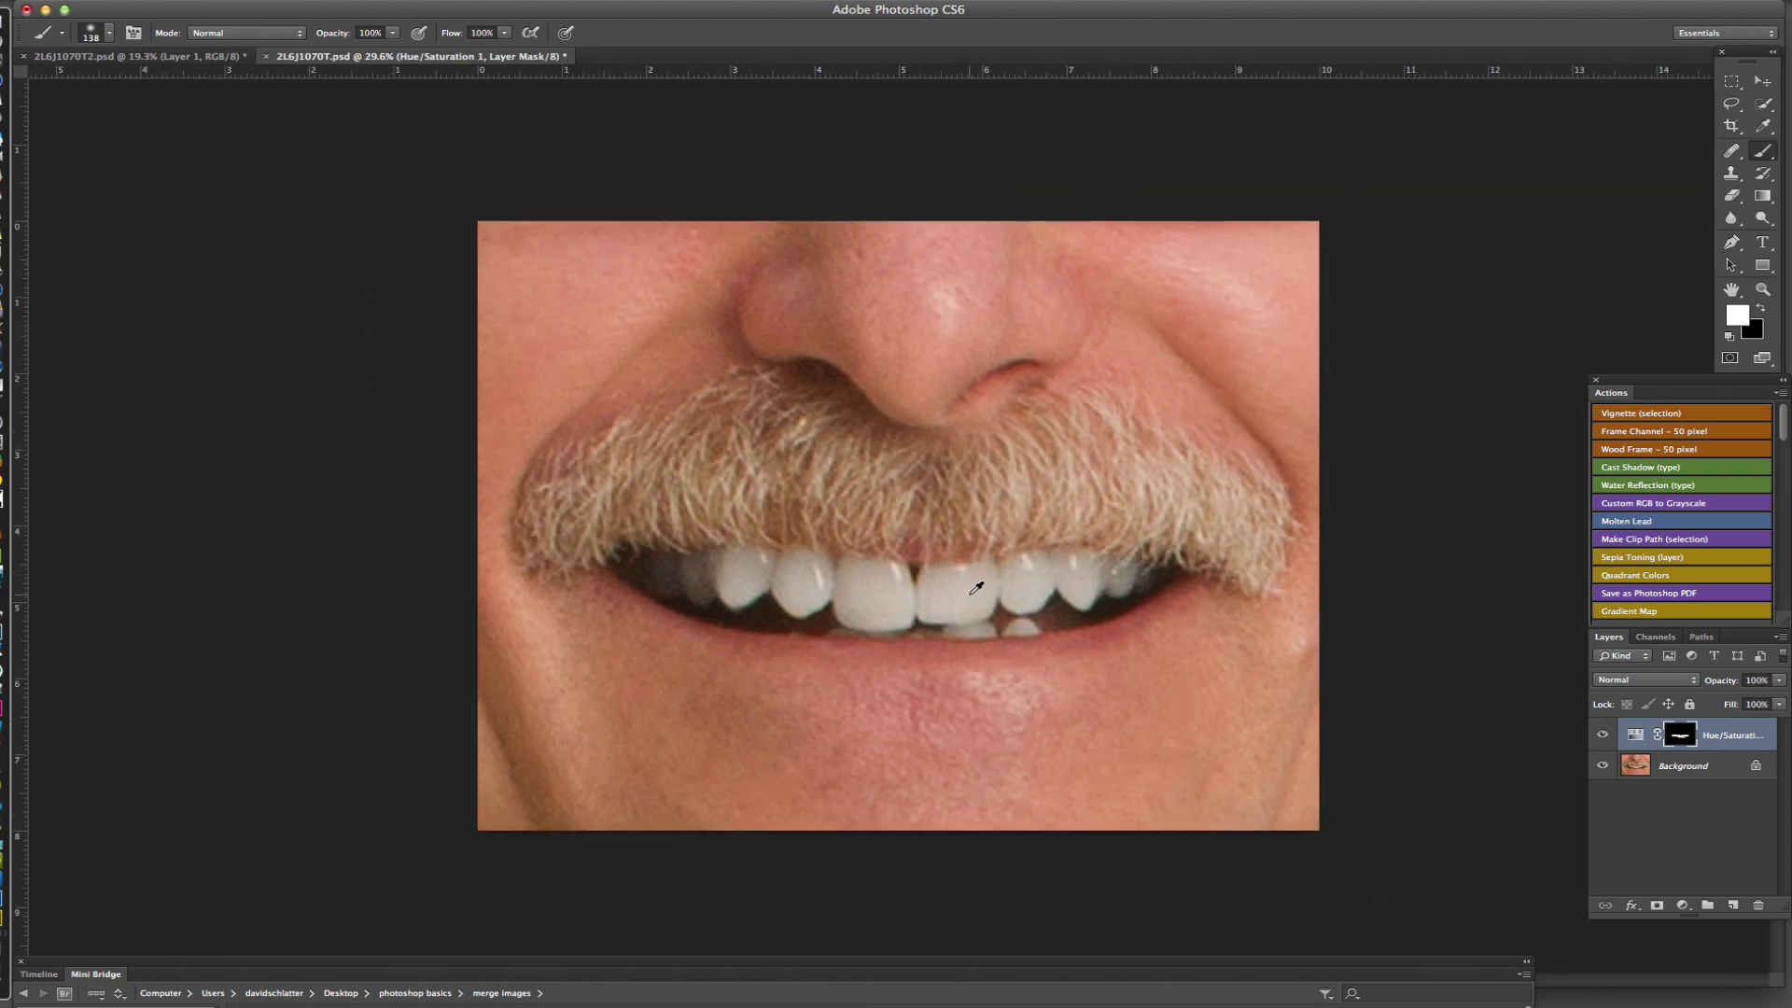
scroll(975, 587, up, 2)
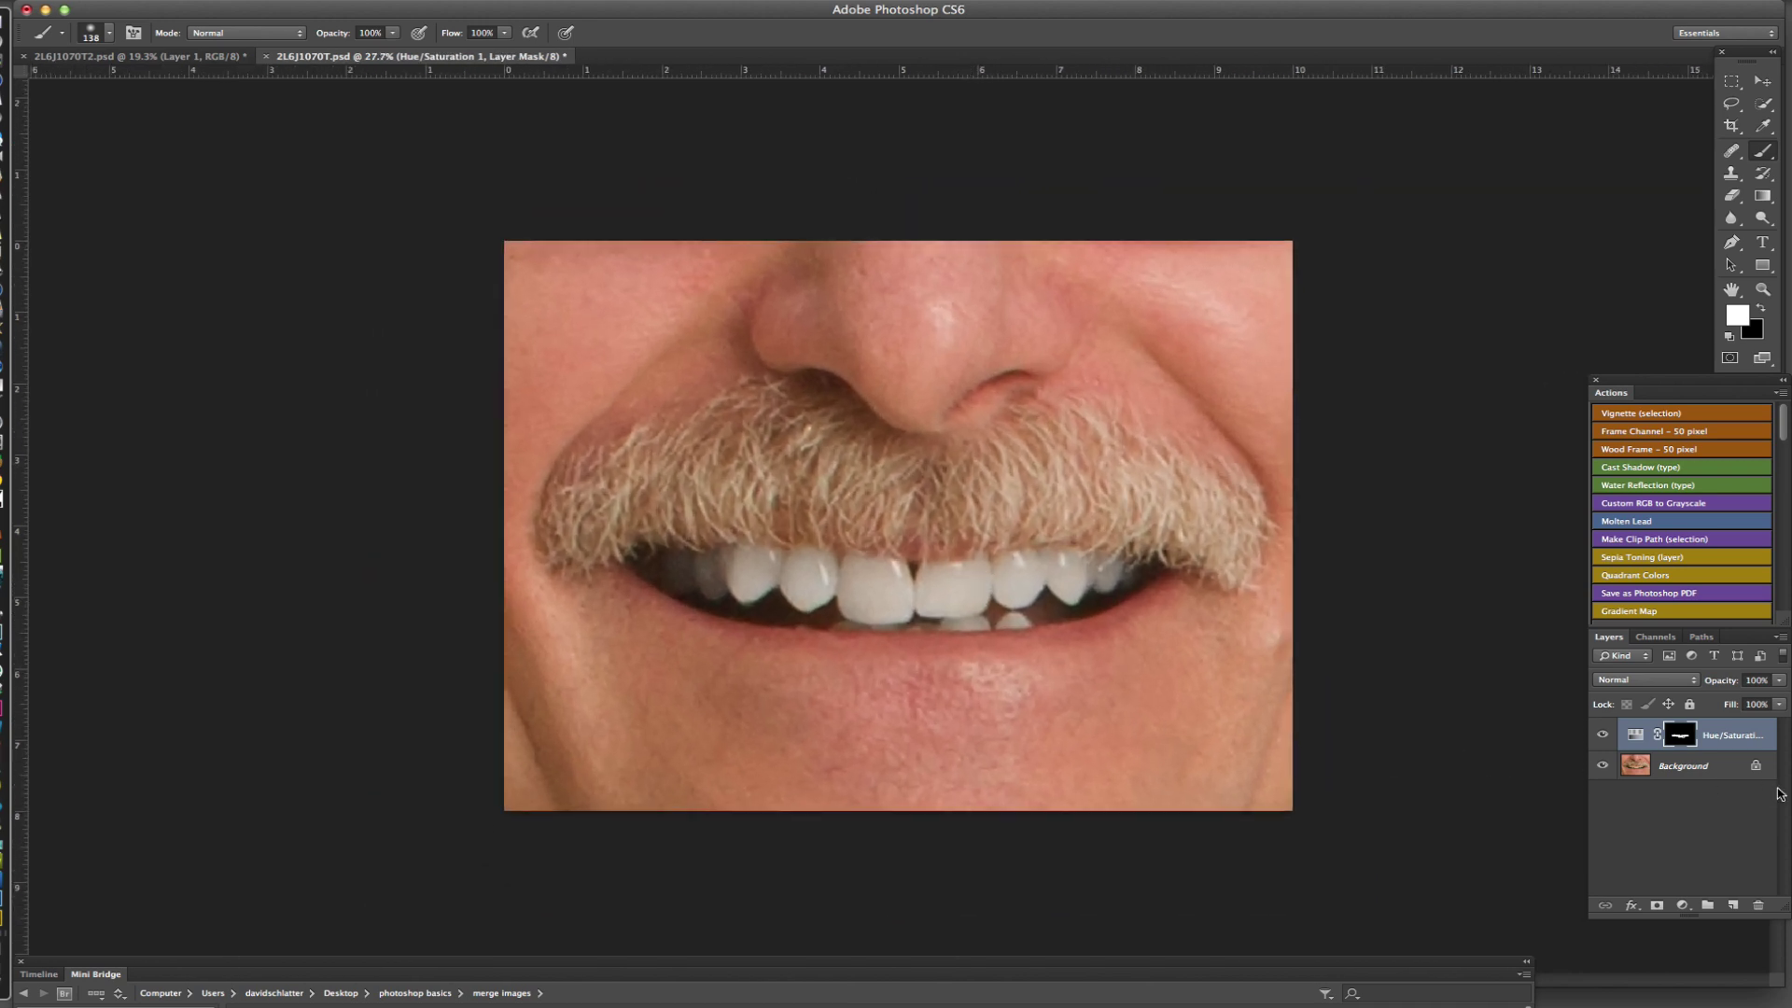
click(1725, 771)
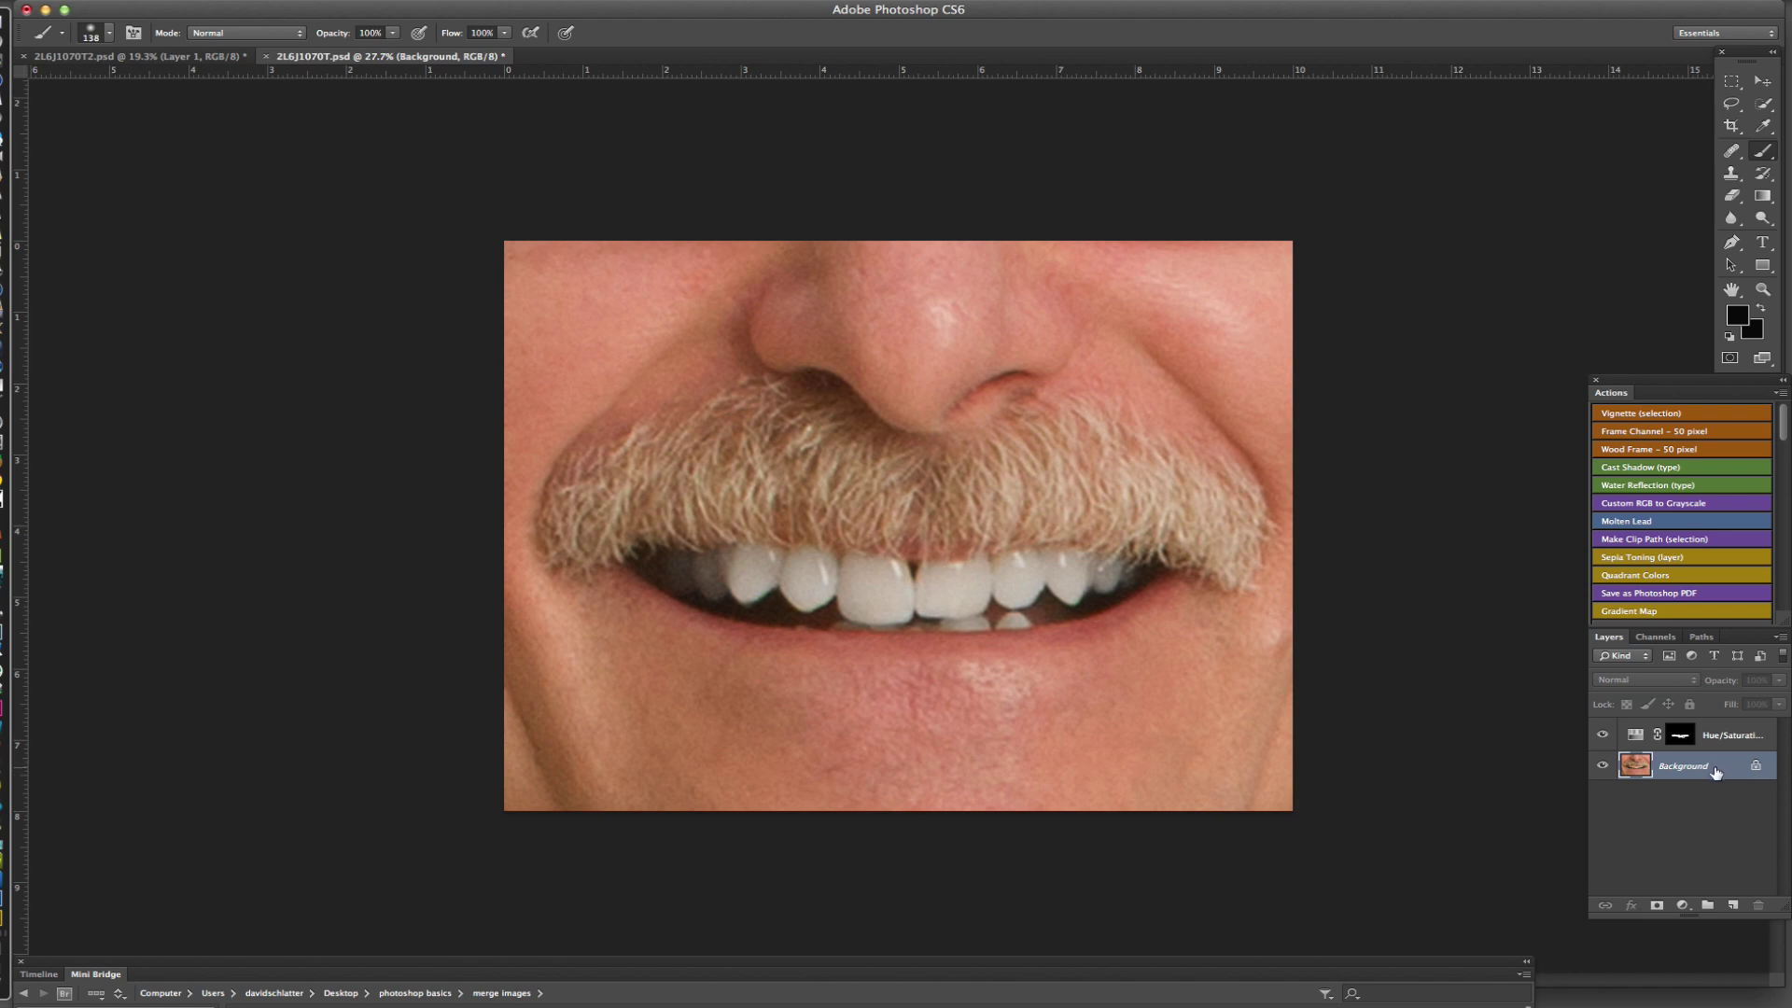
key(super+j)
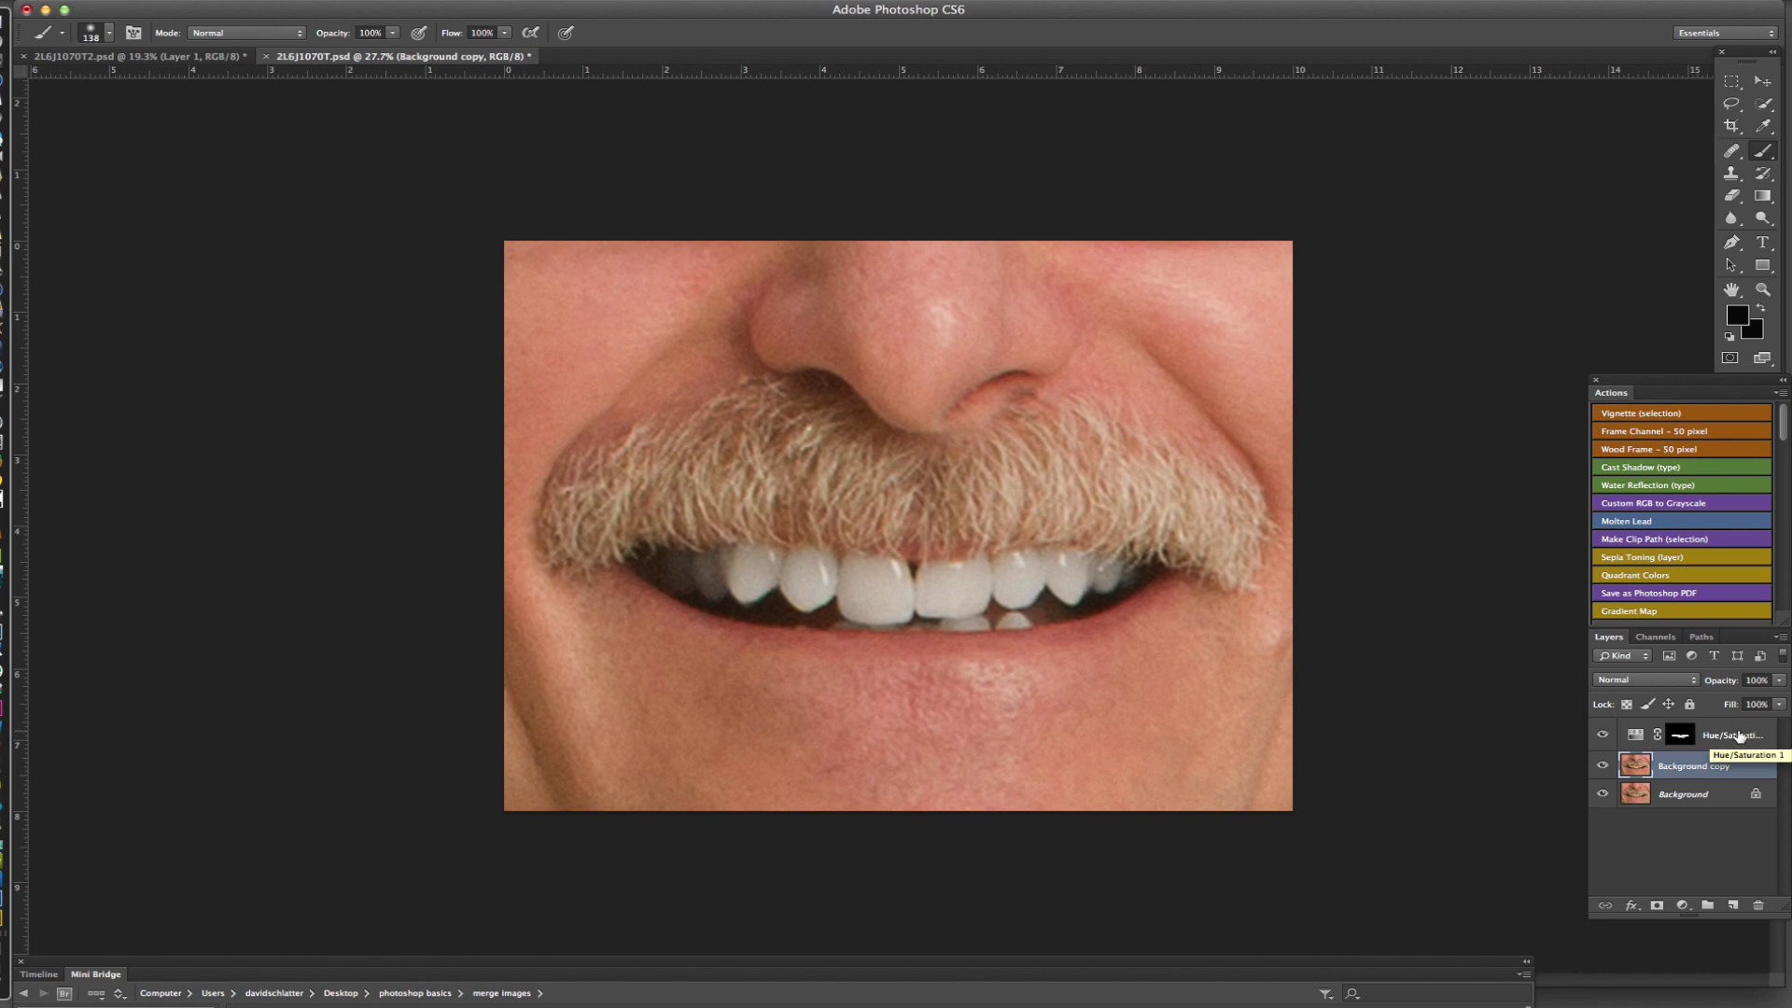
shift+click(1739, 735)
right_click(1736, 735)
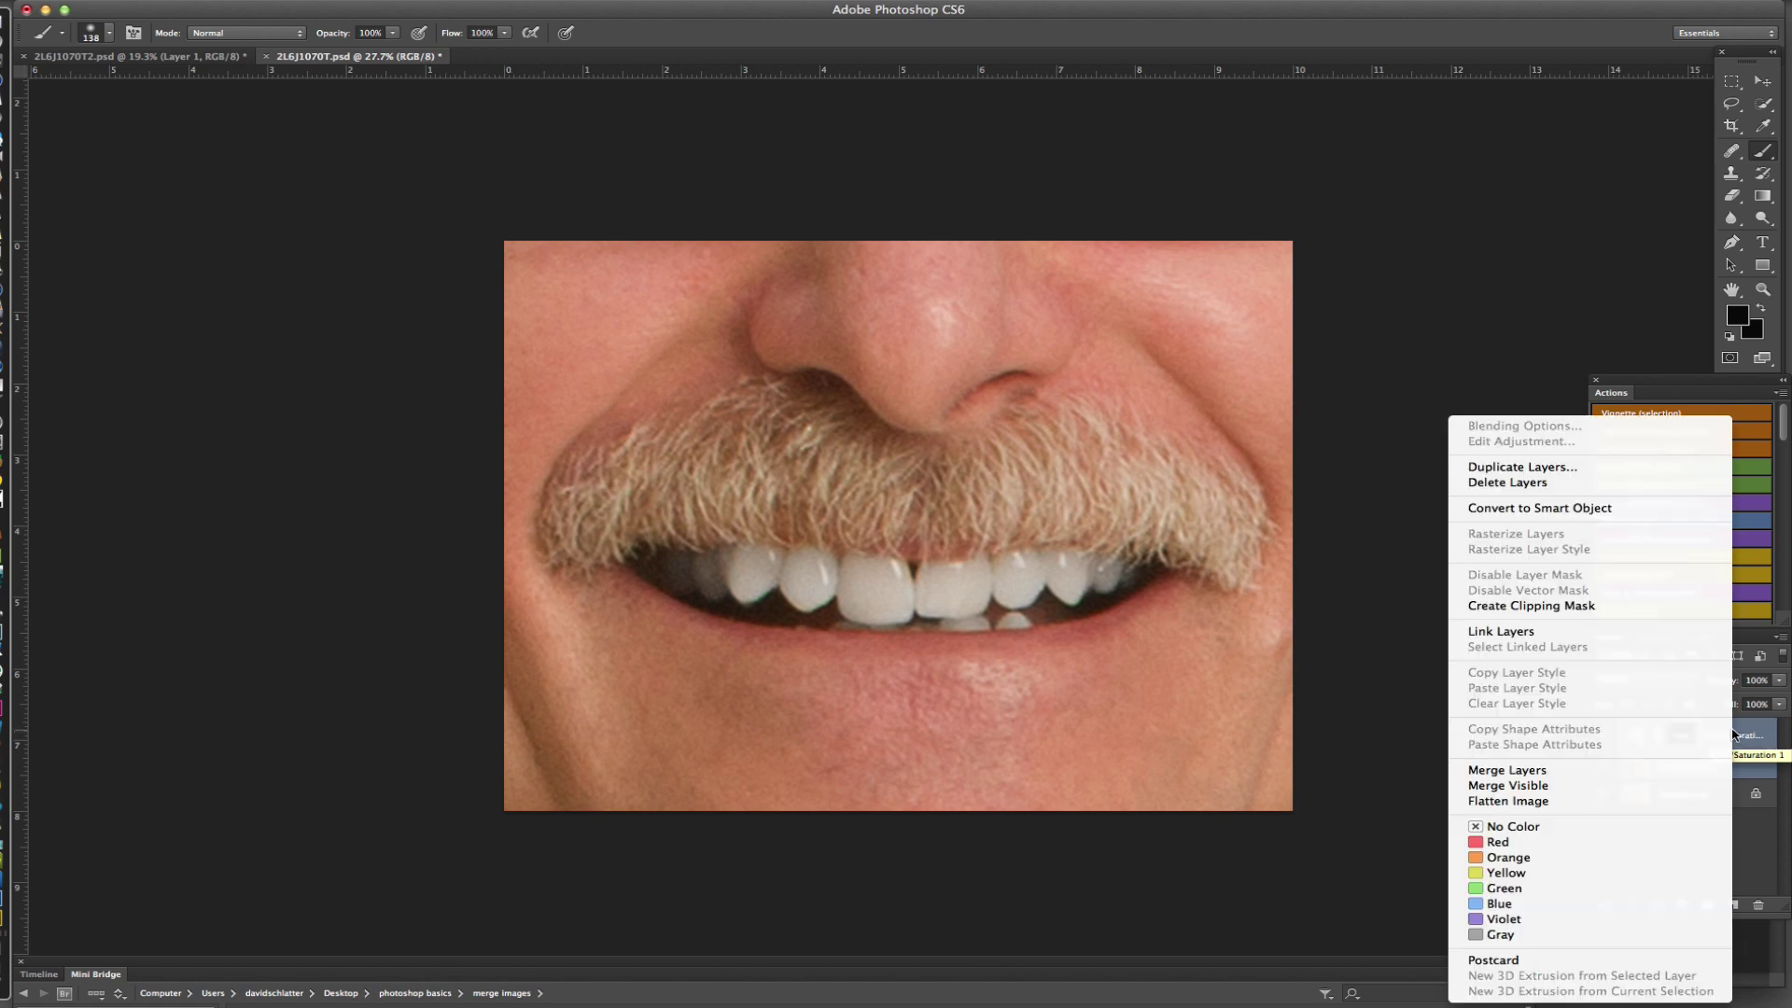
click(1509, 770)
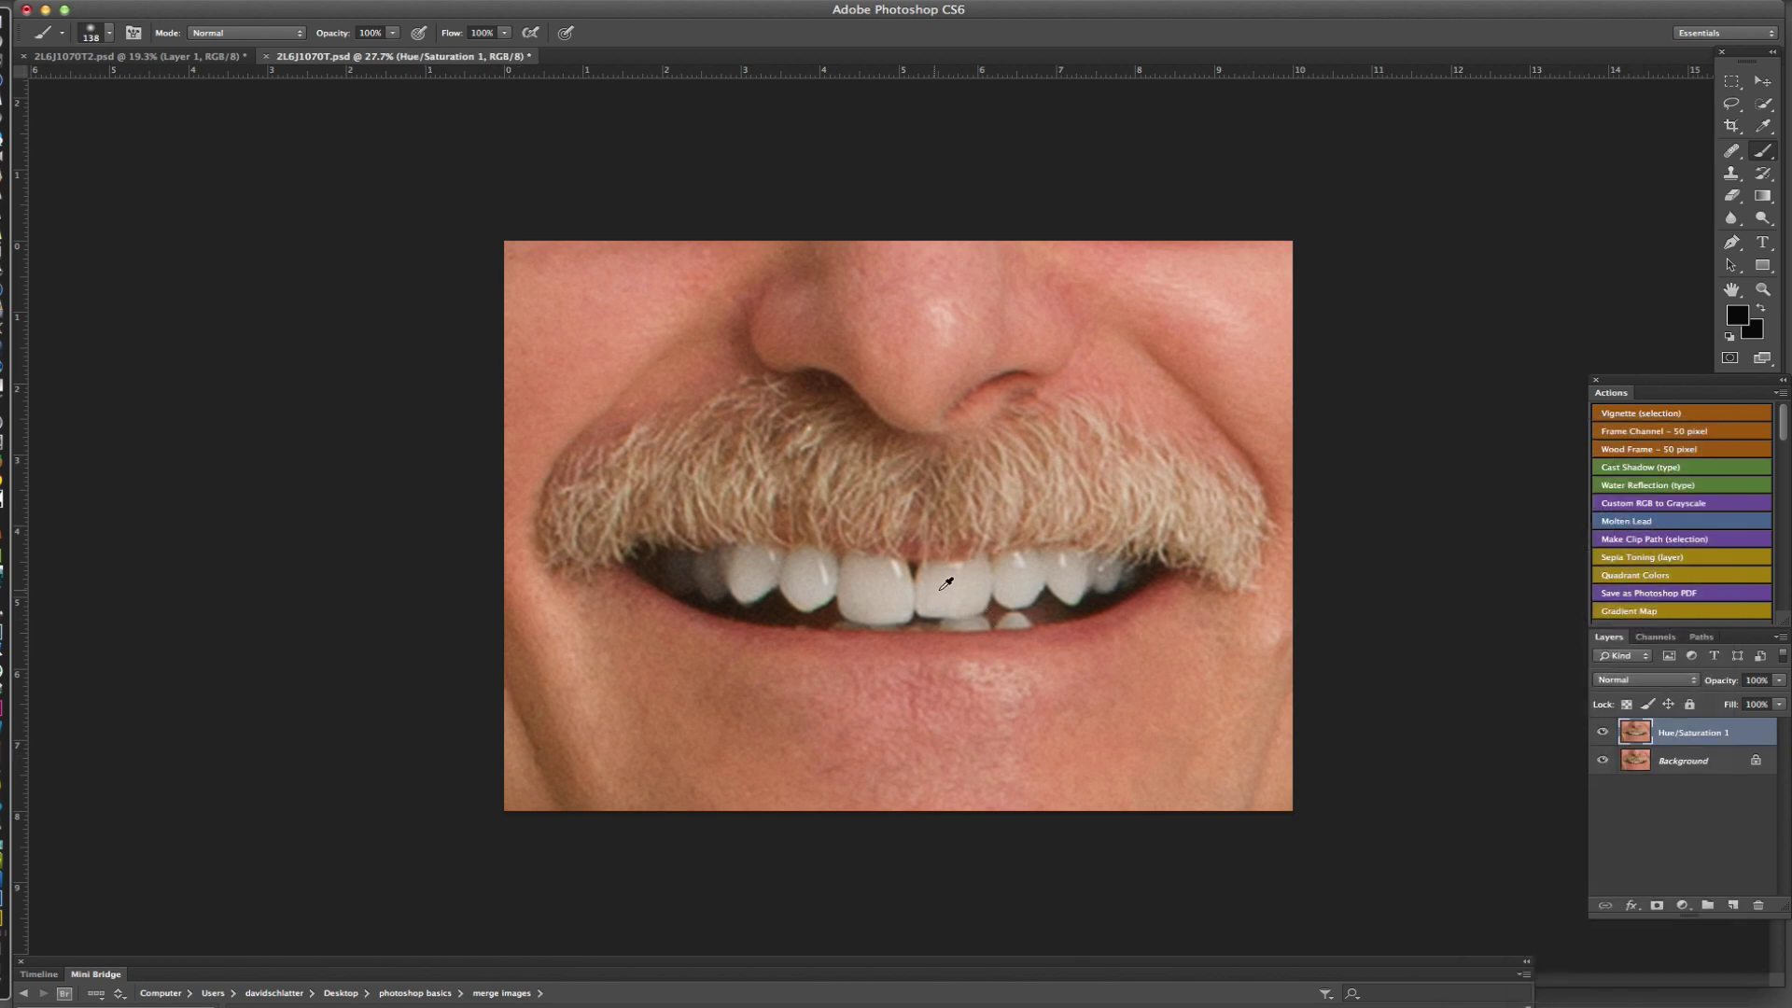
Select the front tooth on the image's right side of the gap with the Quick Selection tool and copy it to a new layer
scroll(950, 588, up, 1)
scroll(950, 574, up, 5)
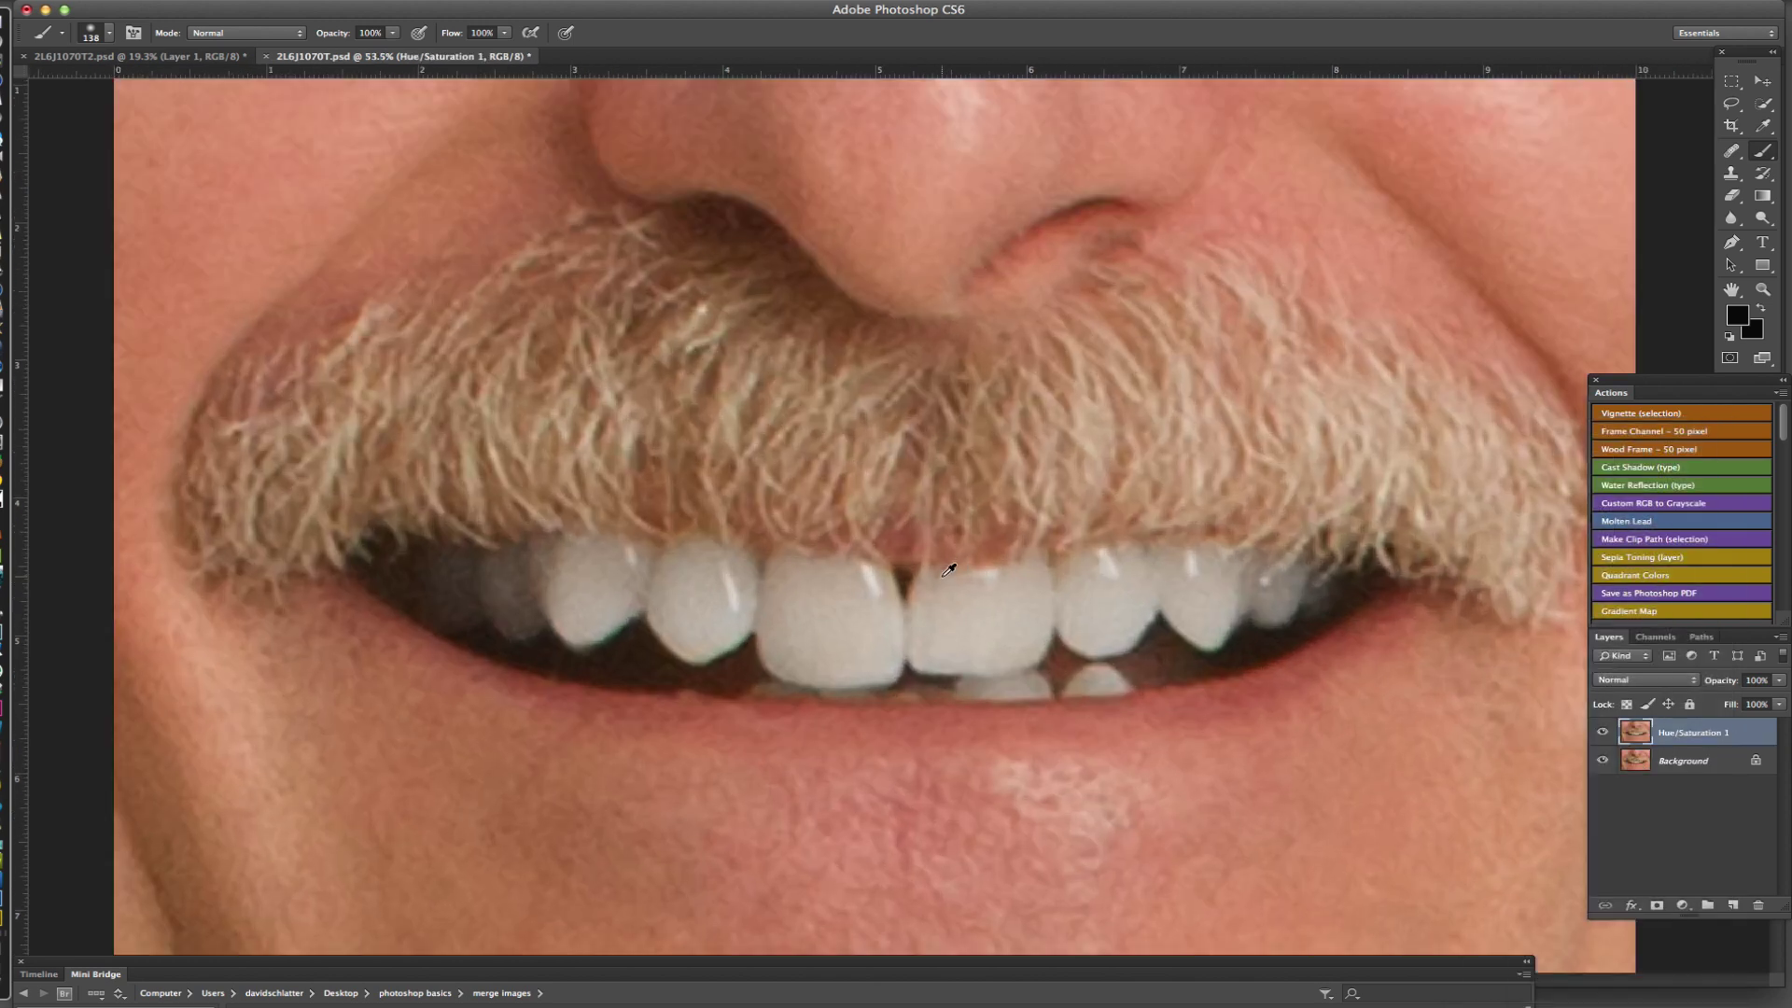
click(1763, 104)
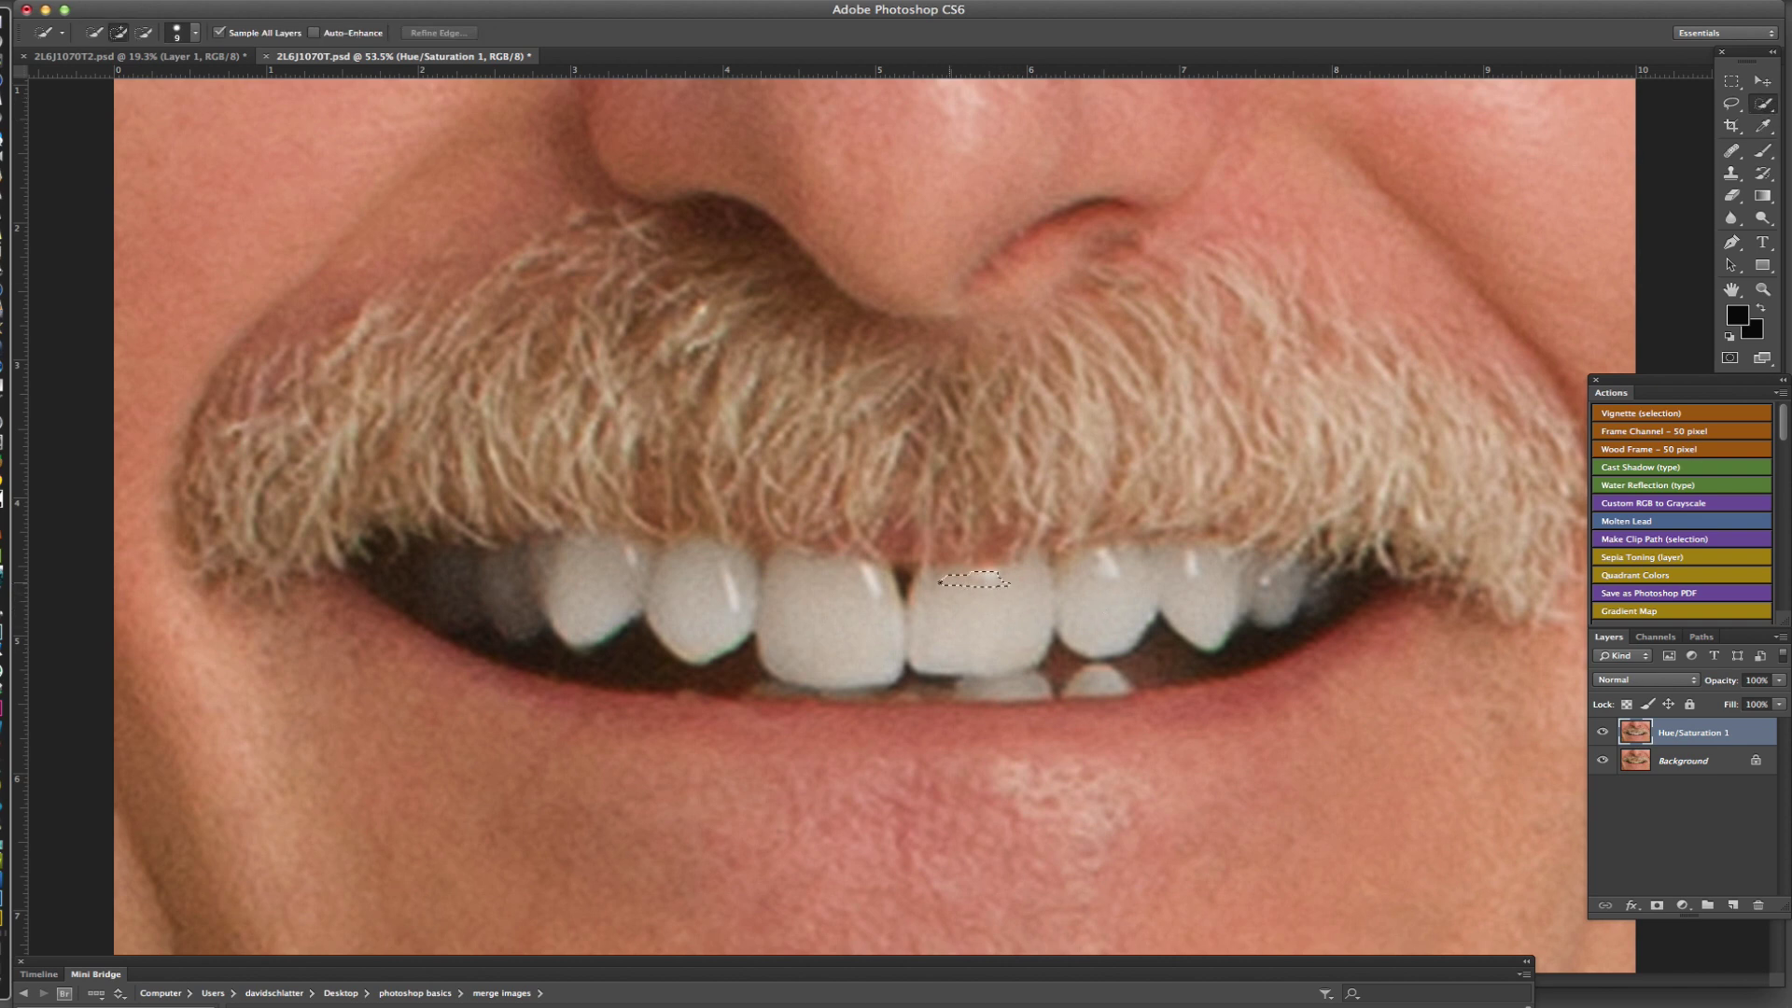
mouse_move(919, 597)
mouse_down()
mouse_move(922, 649)
mouse_move(983, 651)
mouse_up()
key(super+j)
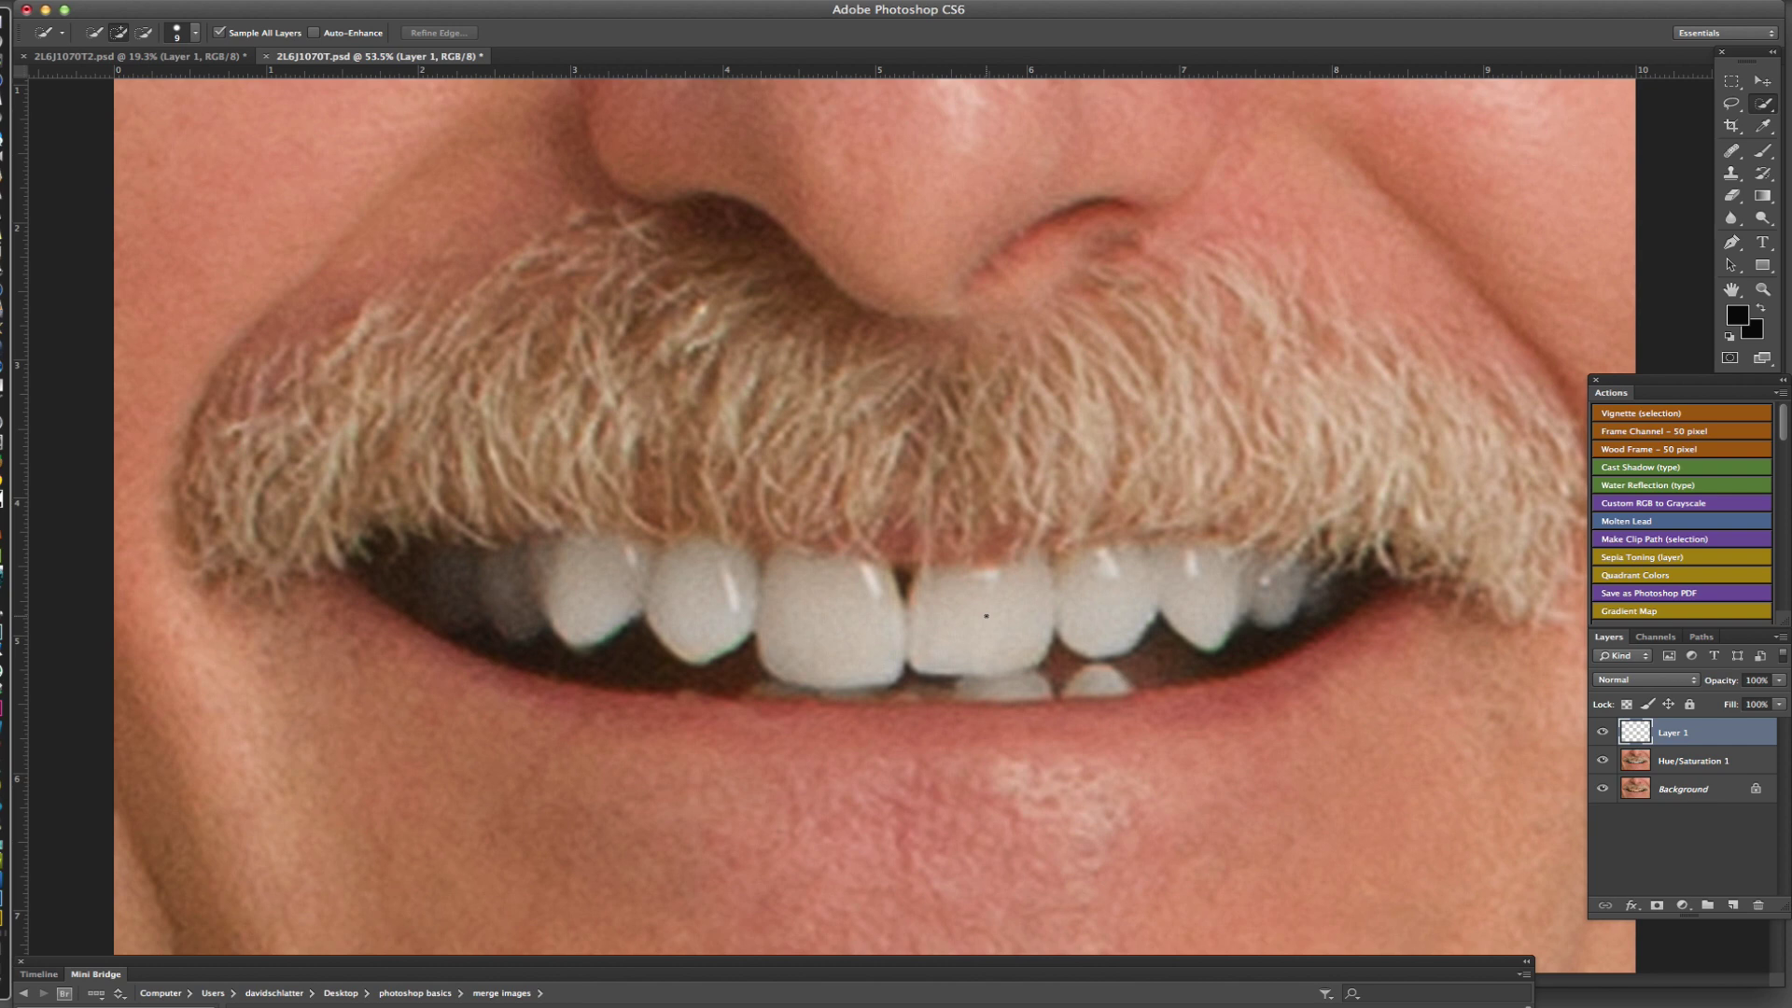
Warp the tooth copy, pulling its upper-left corner outward into the gap between the two front teeth
key(super+t)
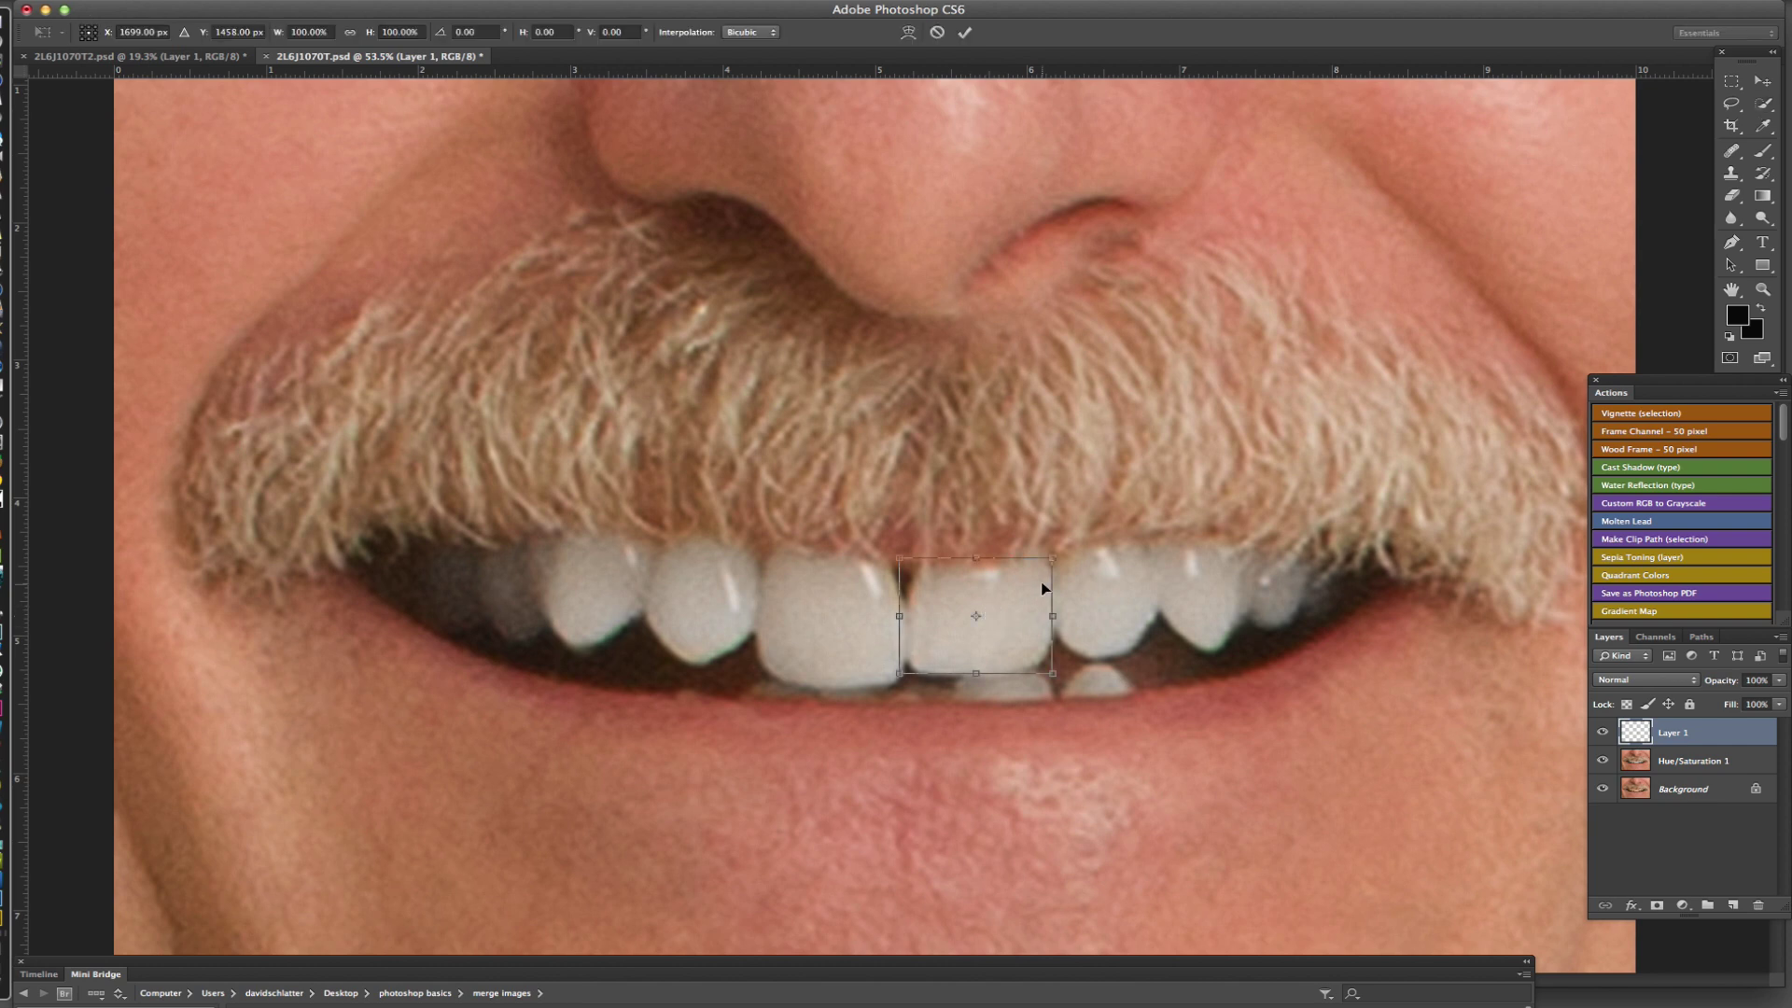
right_click(1001, 582)
click(1081, 697)
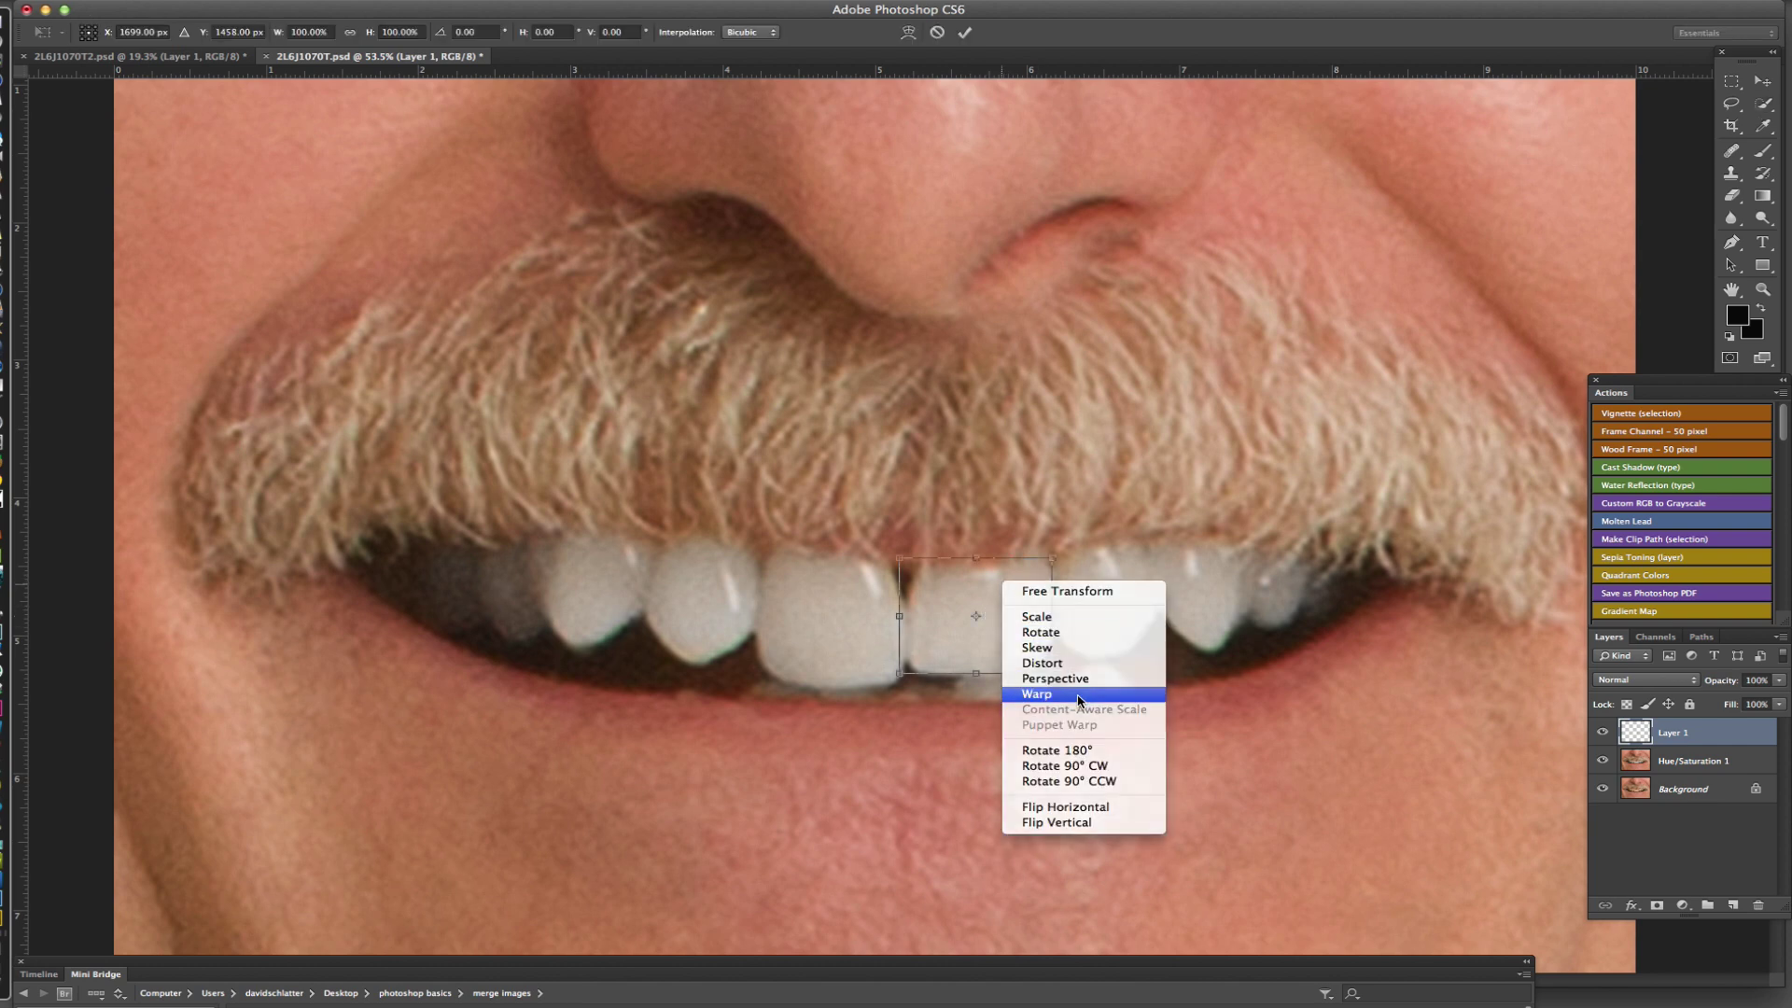
drag(899, 556, 873, 549)
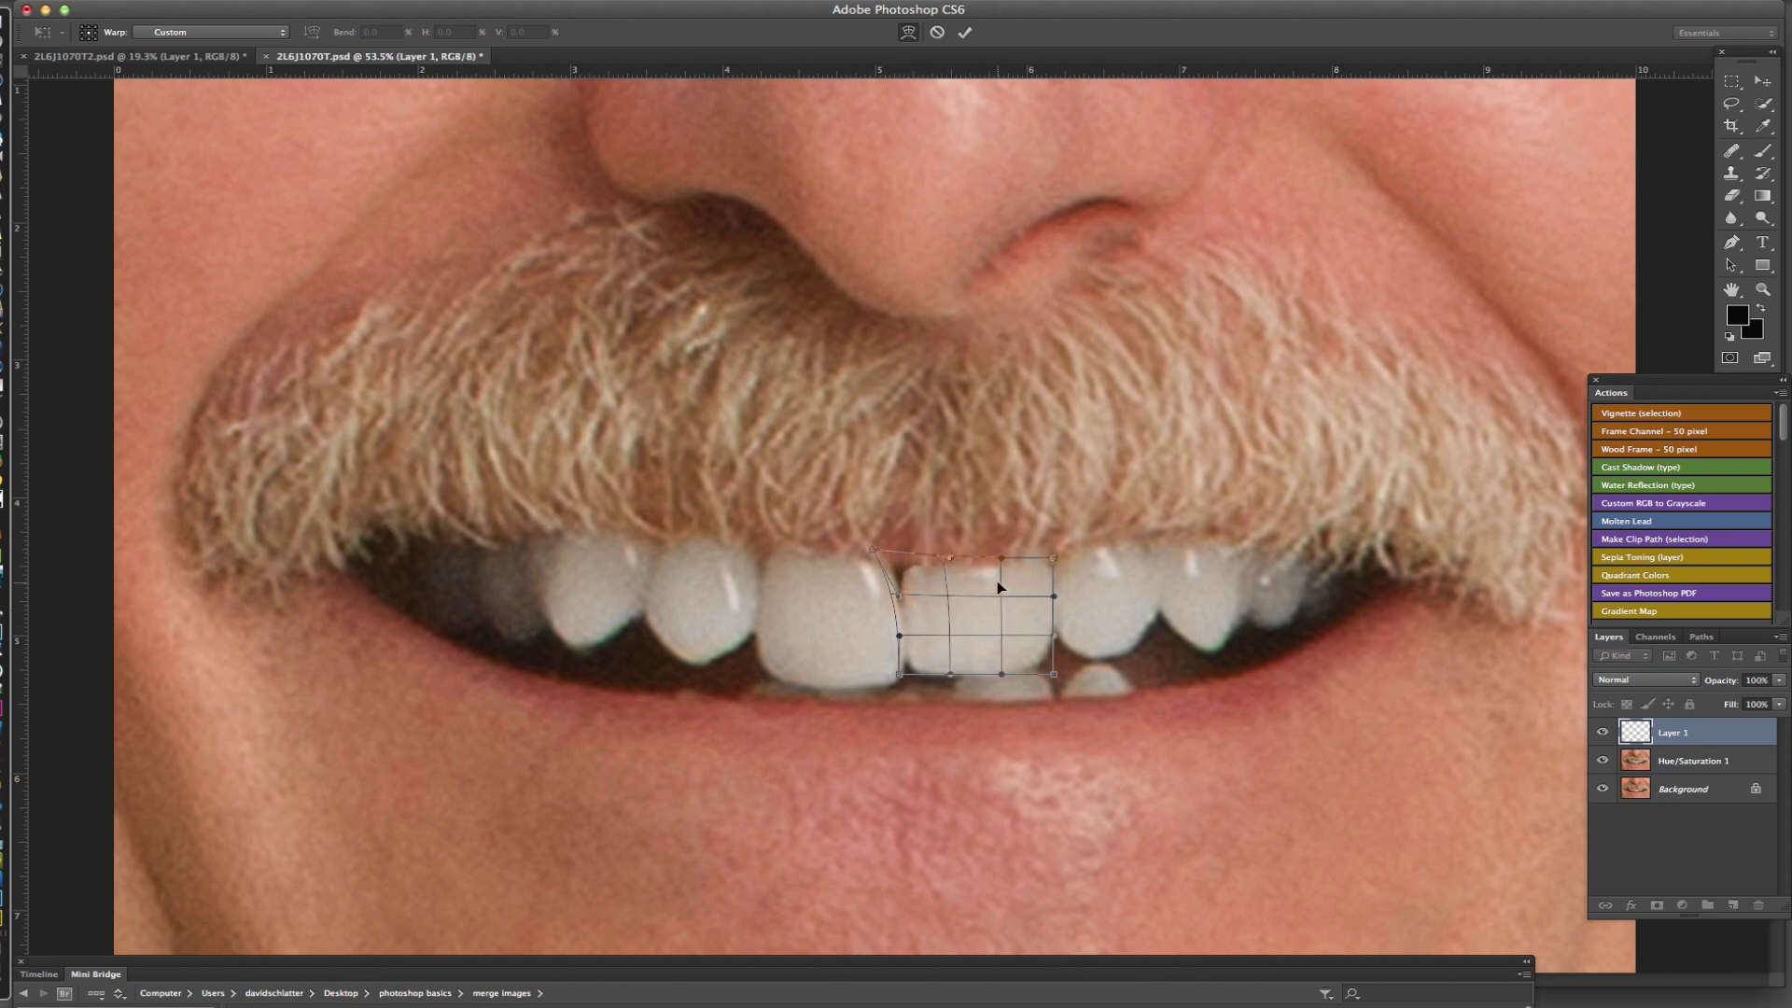
click(965, 32)
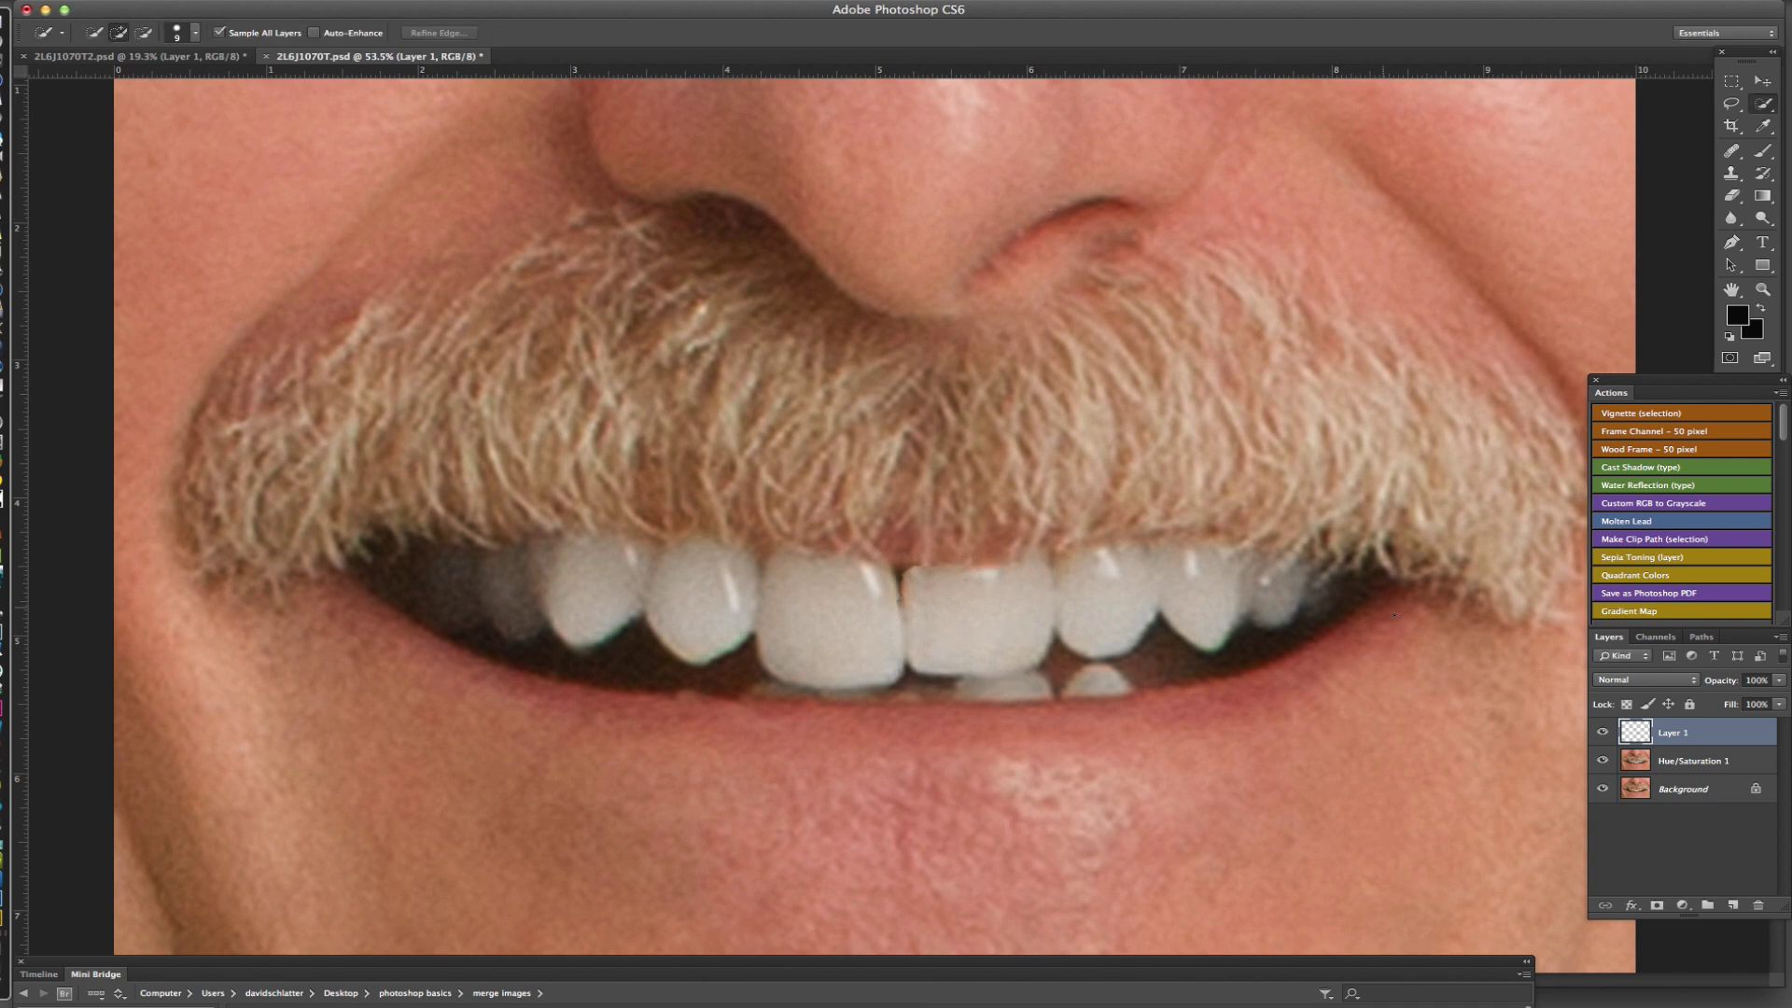
Select the other front tooth, left of the gap, on the Hue/Saturation 1 layer and copy it to a new layer
click(1721, 761)
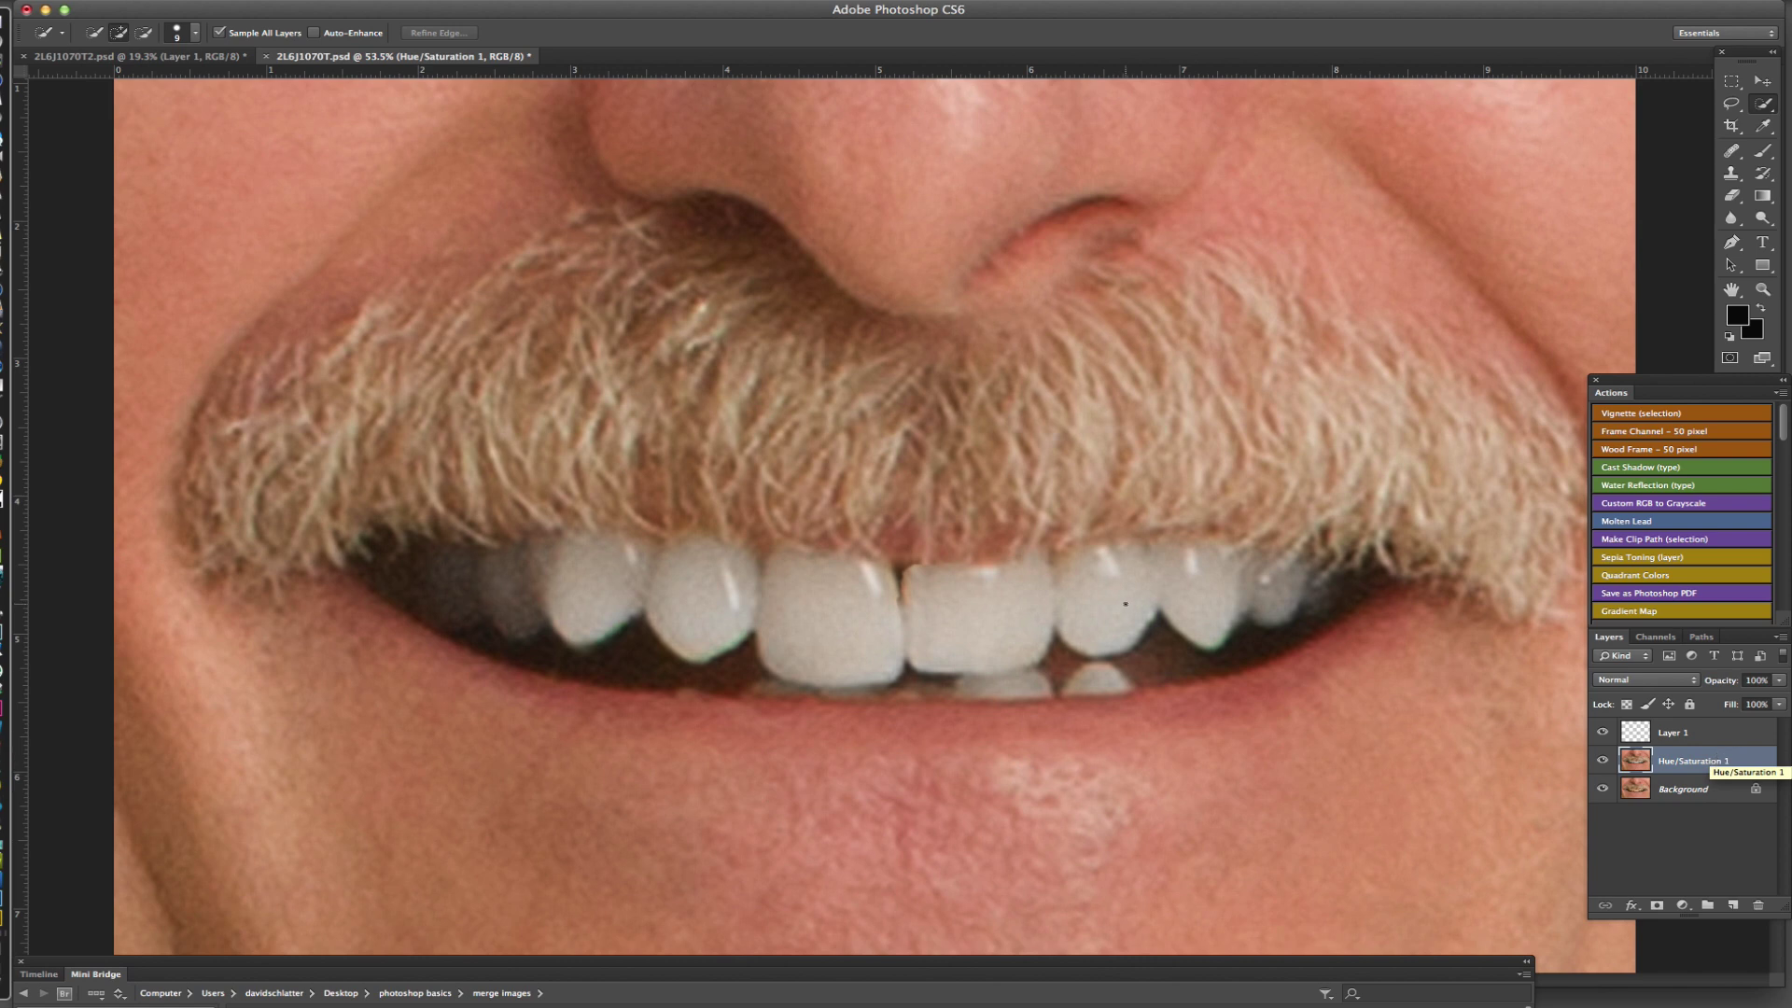
drag(880, 608, 856, 644)
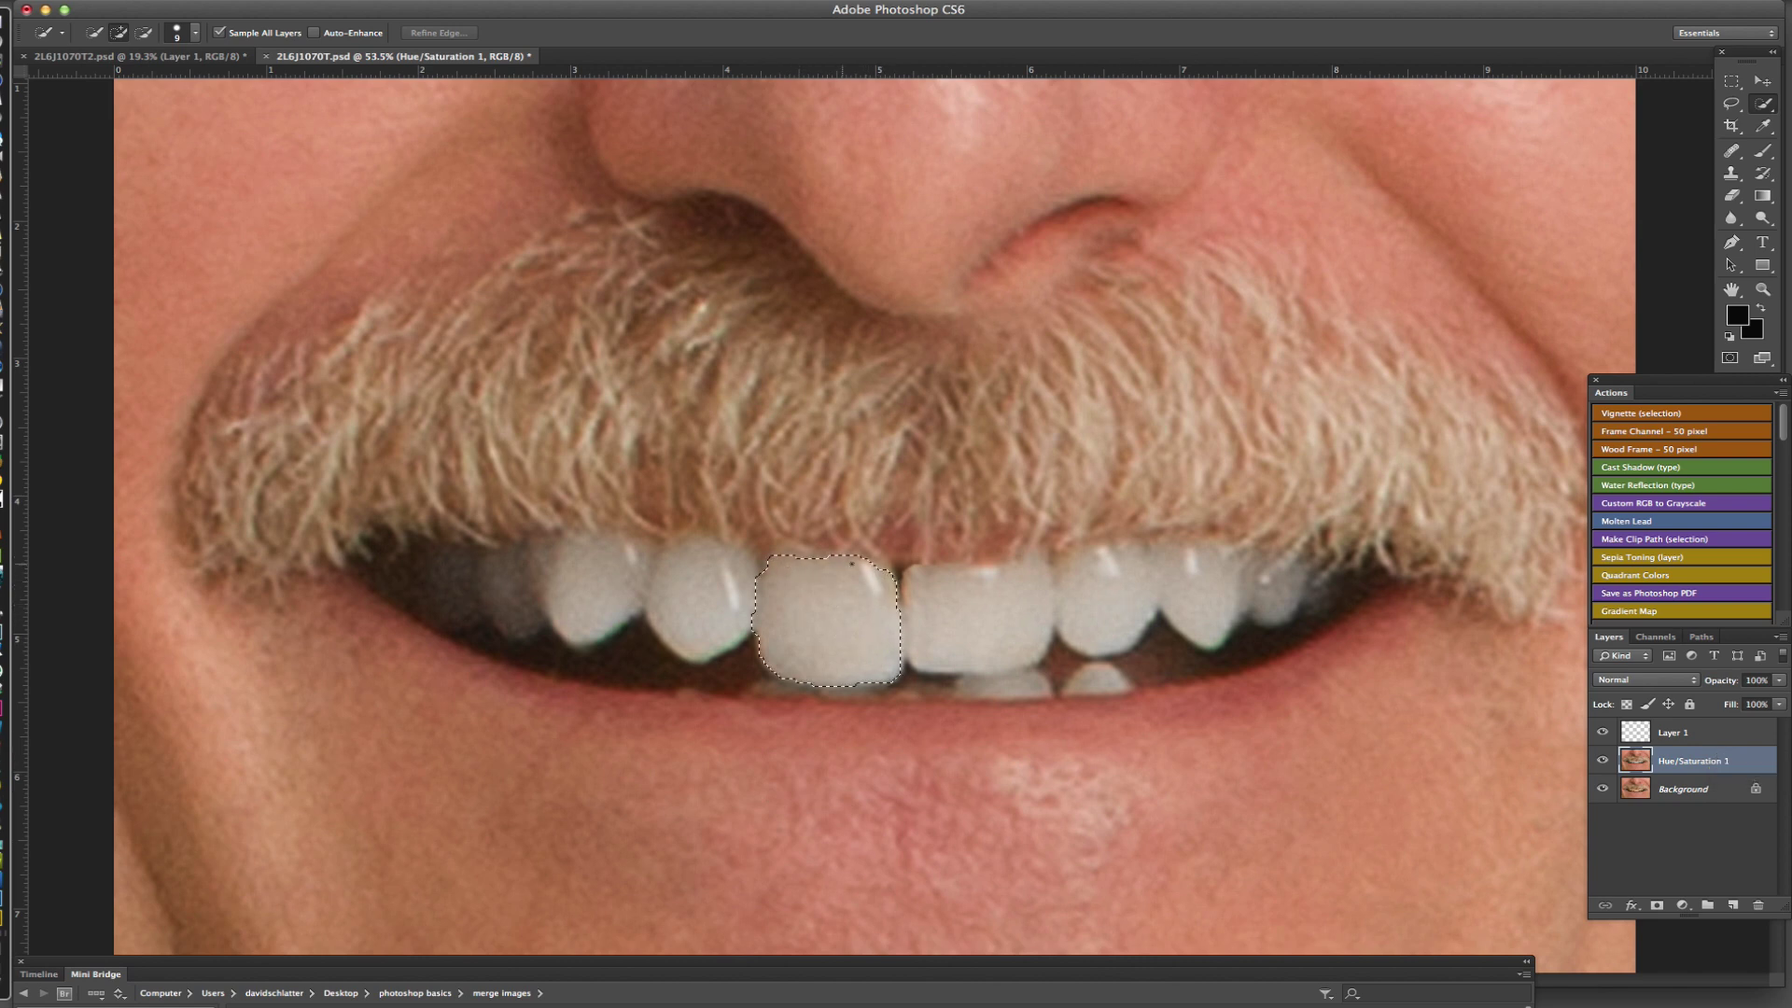
click(866, 645)
key(super+j)
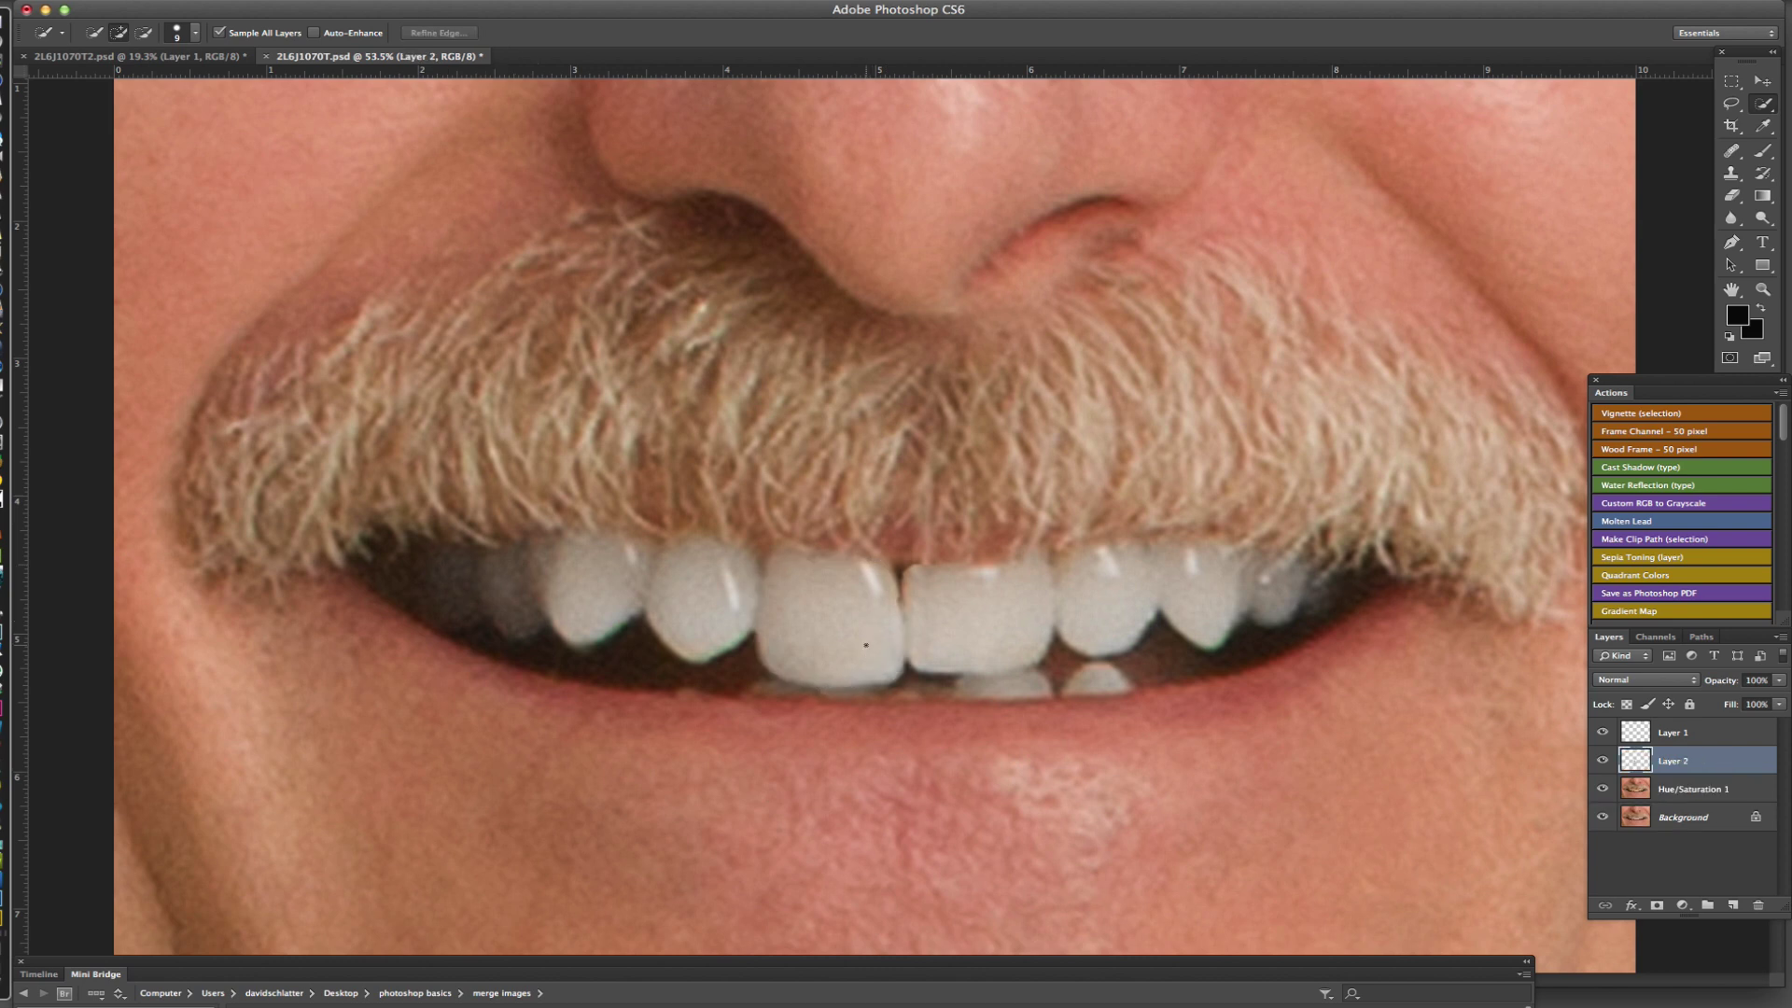
Warp the second tooth copy, stretching its upper-right corner slightly into the gap
key(super+t)
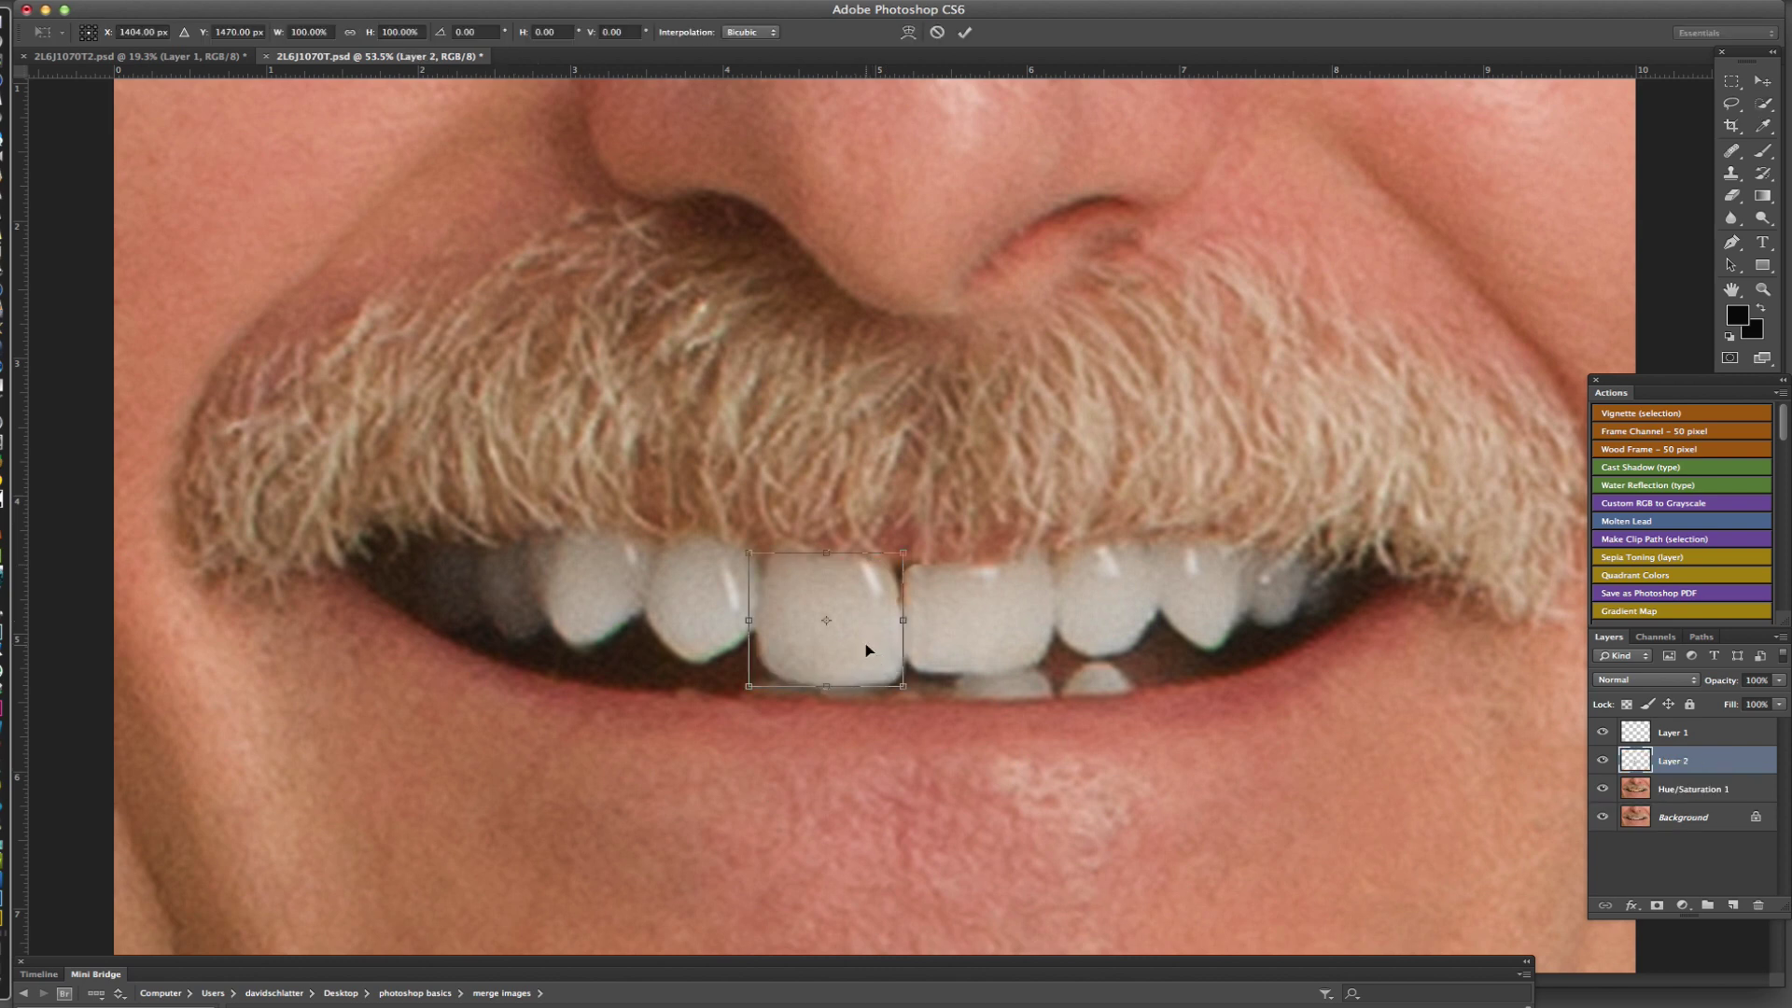
right_click(867, 621)
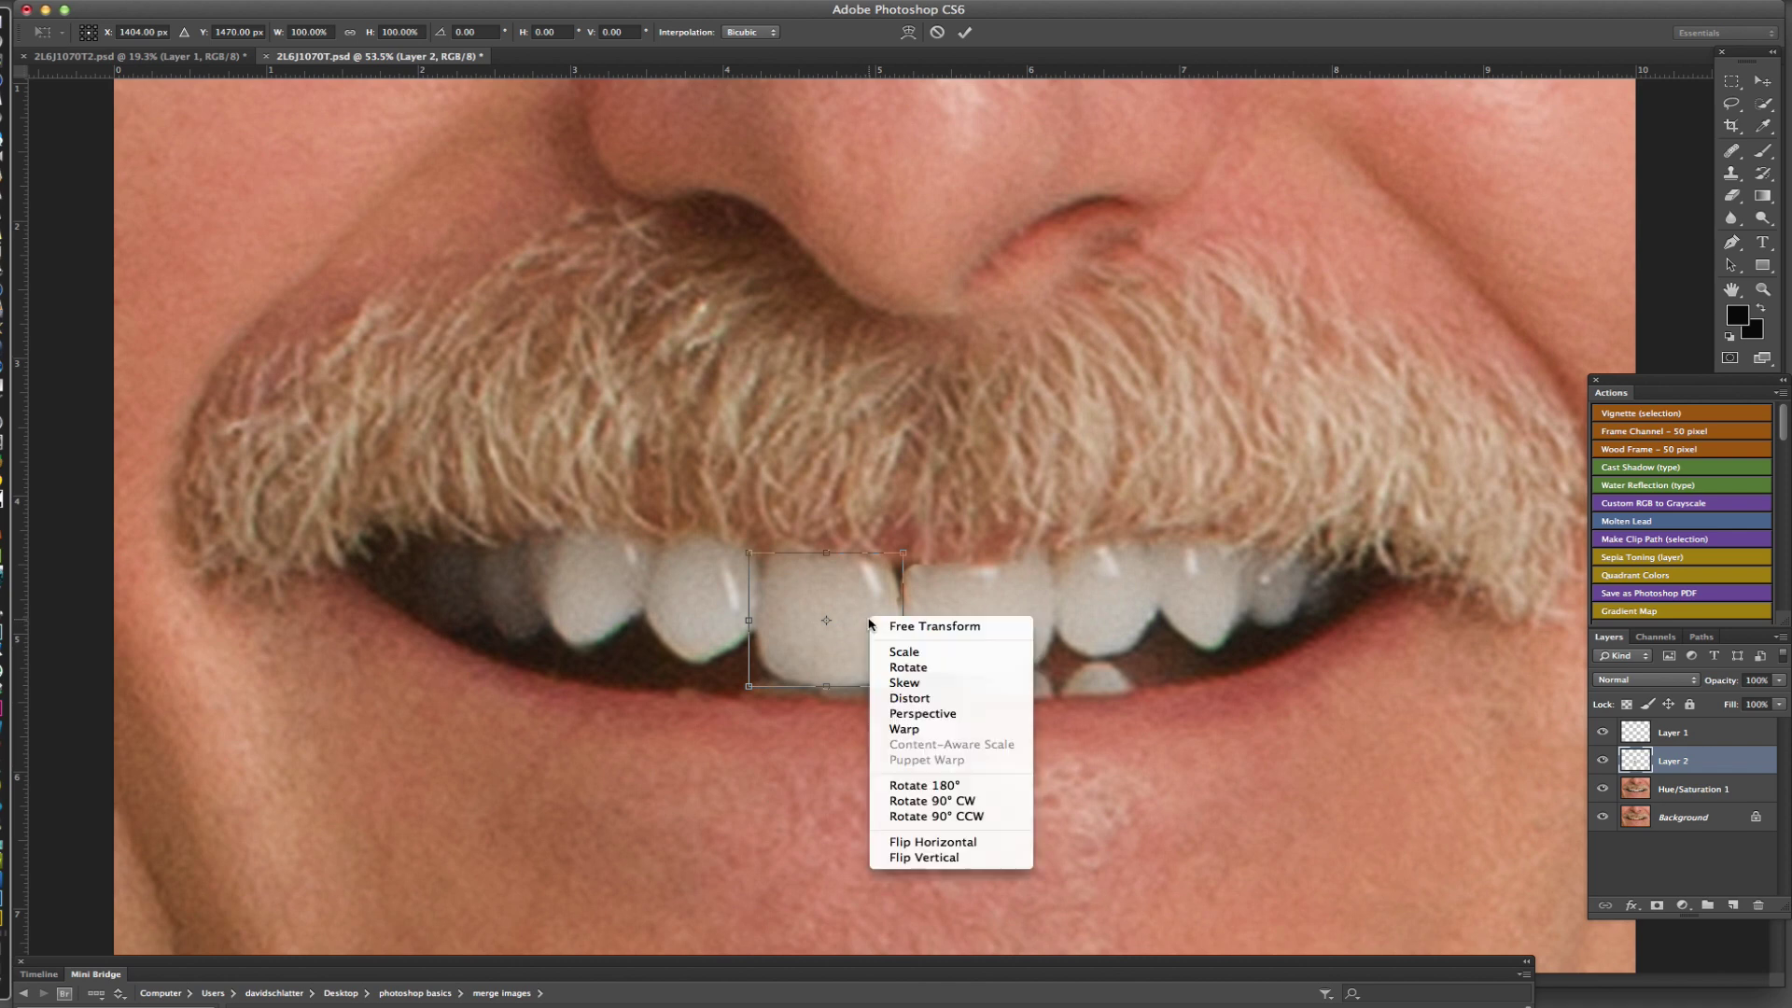
click(906, 729)
drag(904, 555, 918, 556)
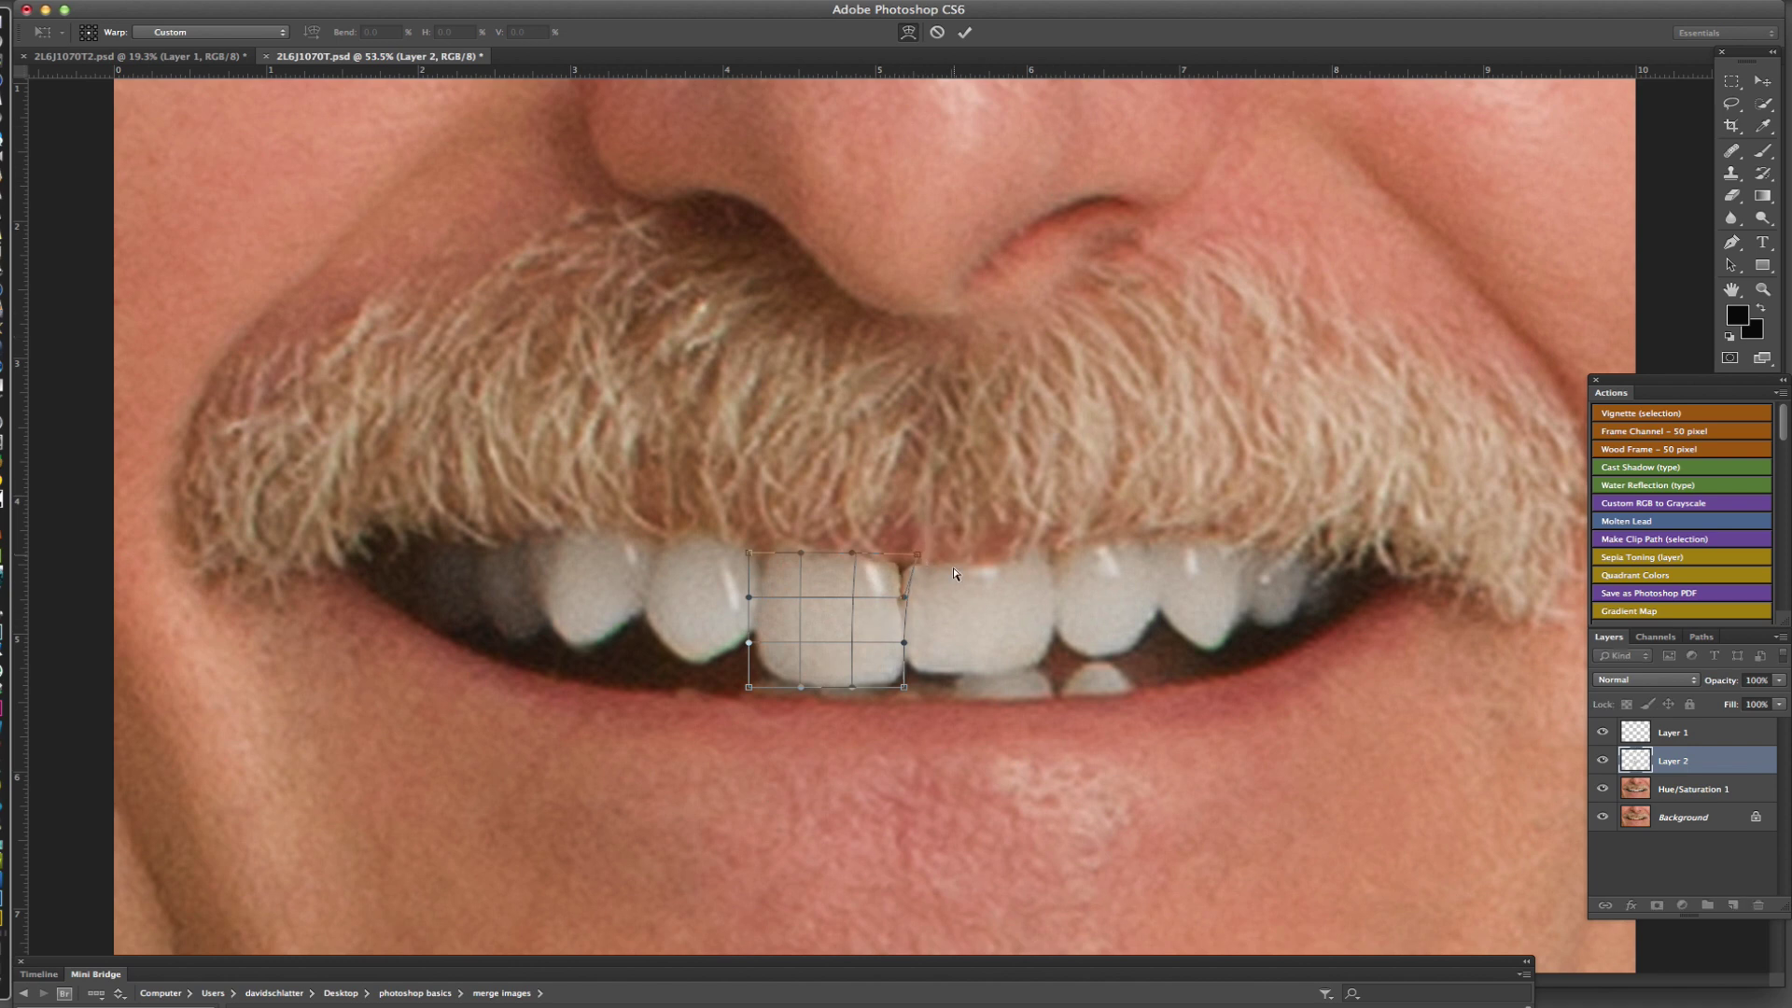
click(965, 33)
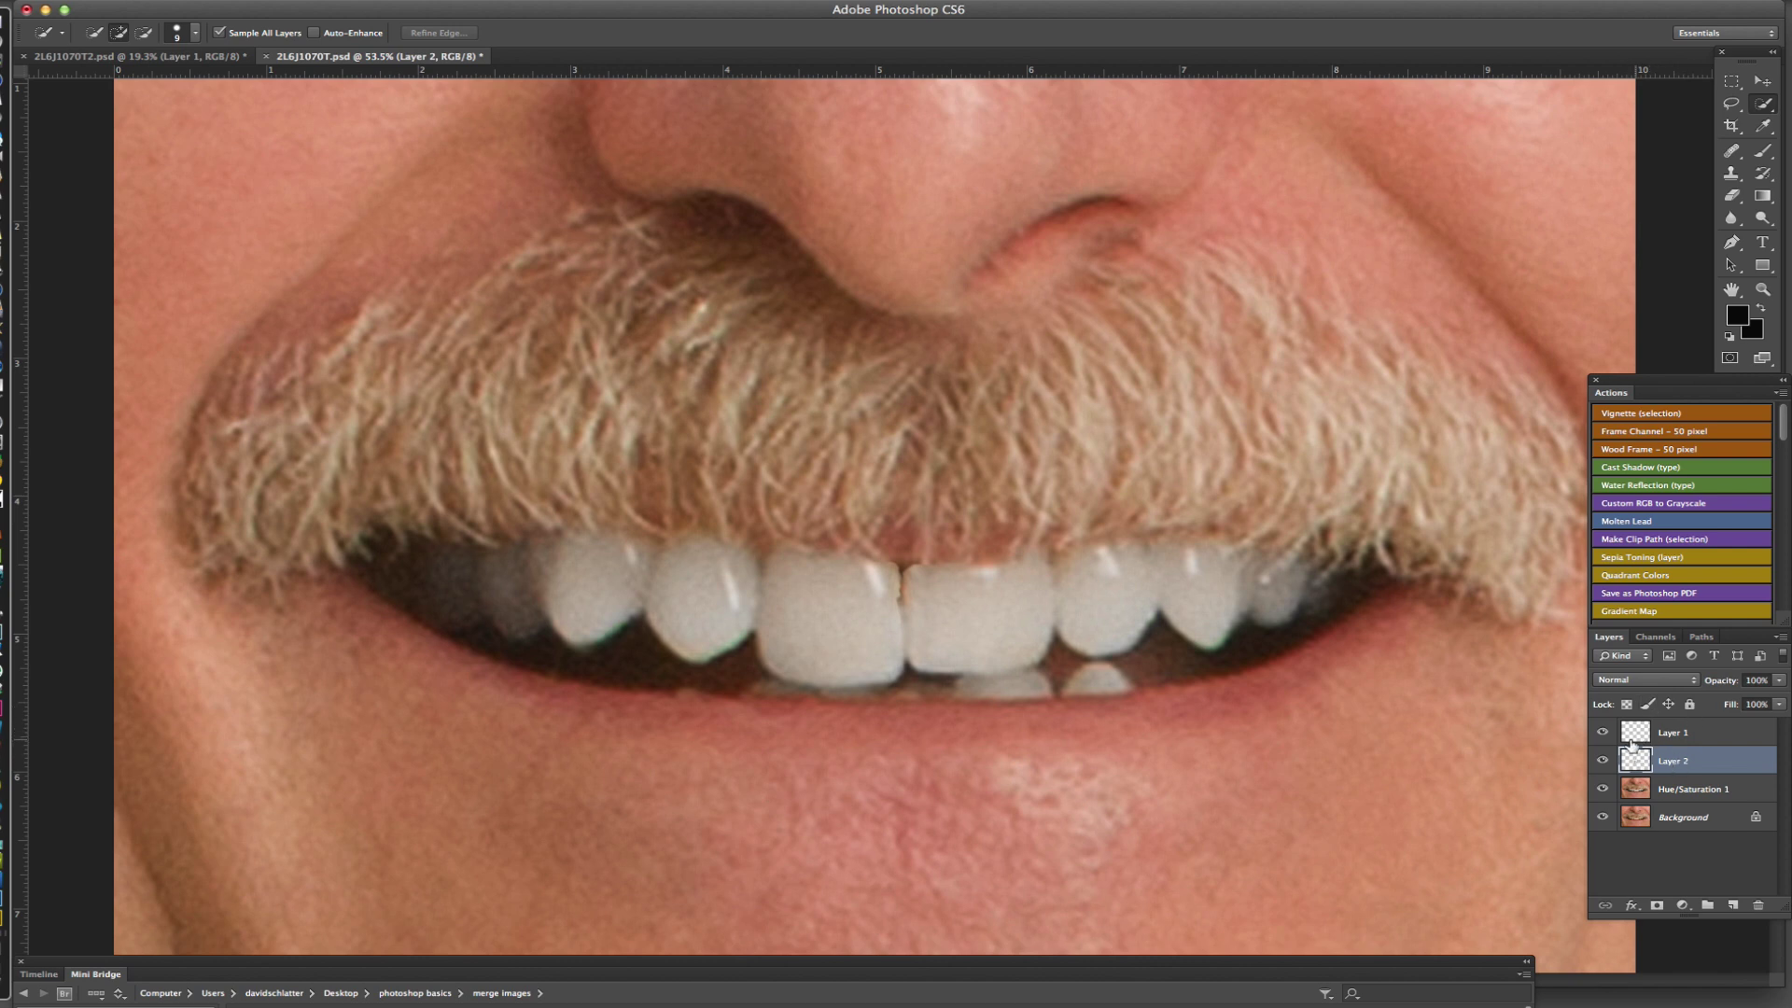
Hide and reshow Layer 1 and Layer 2 to compare the front teeth with and without the warped copies
click(1604, 736)
click(1602, 760)
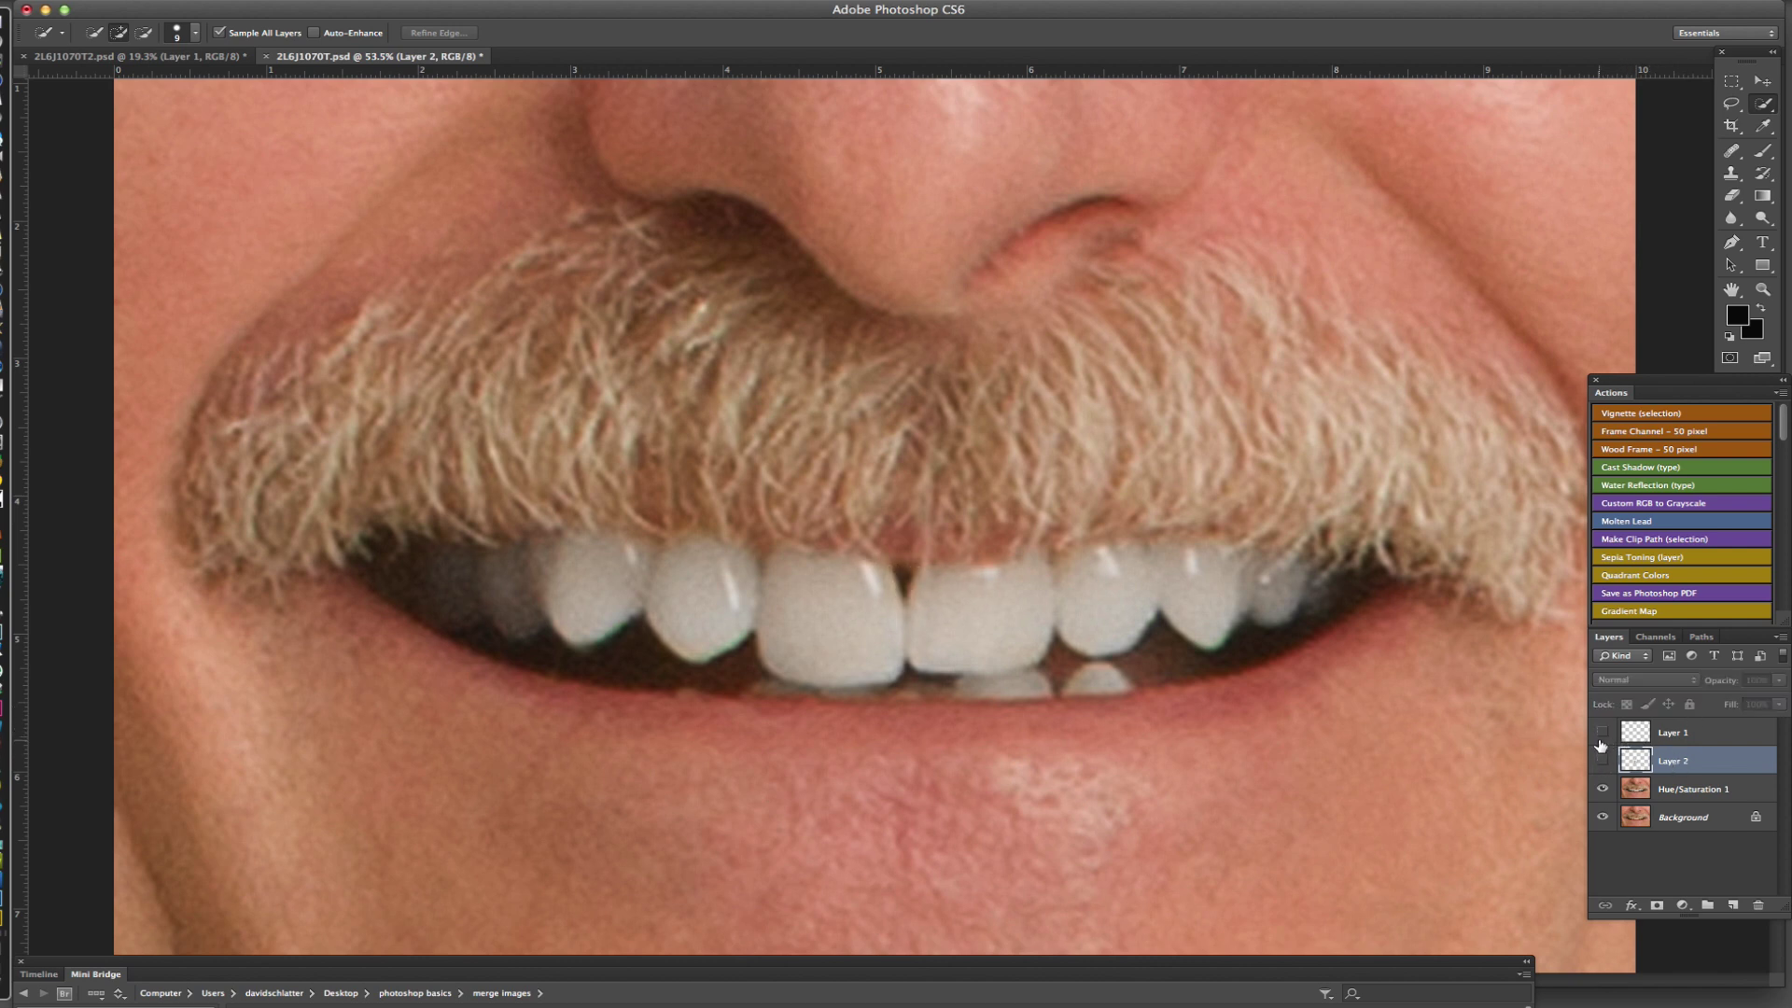
click(1604, 734)
click(1601, 759)
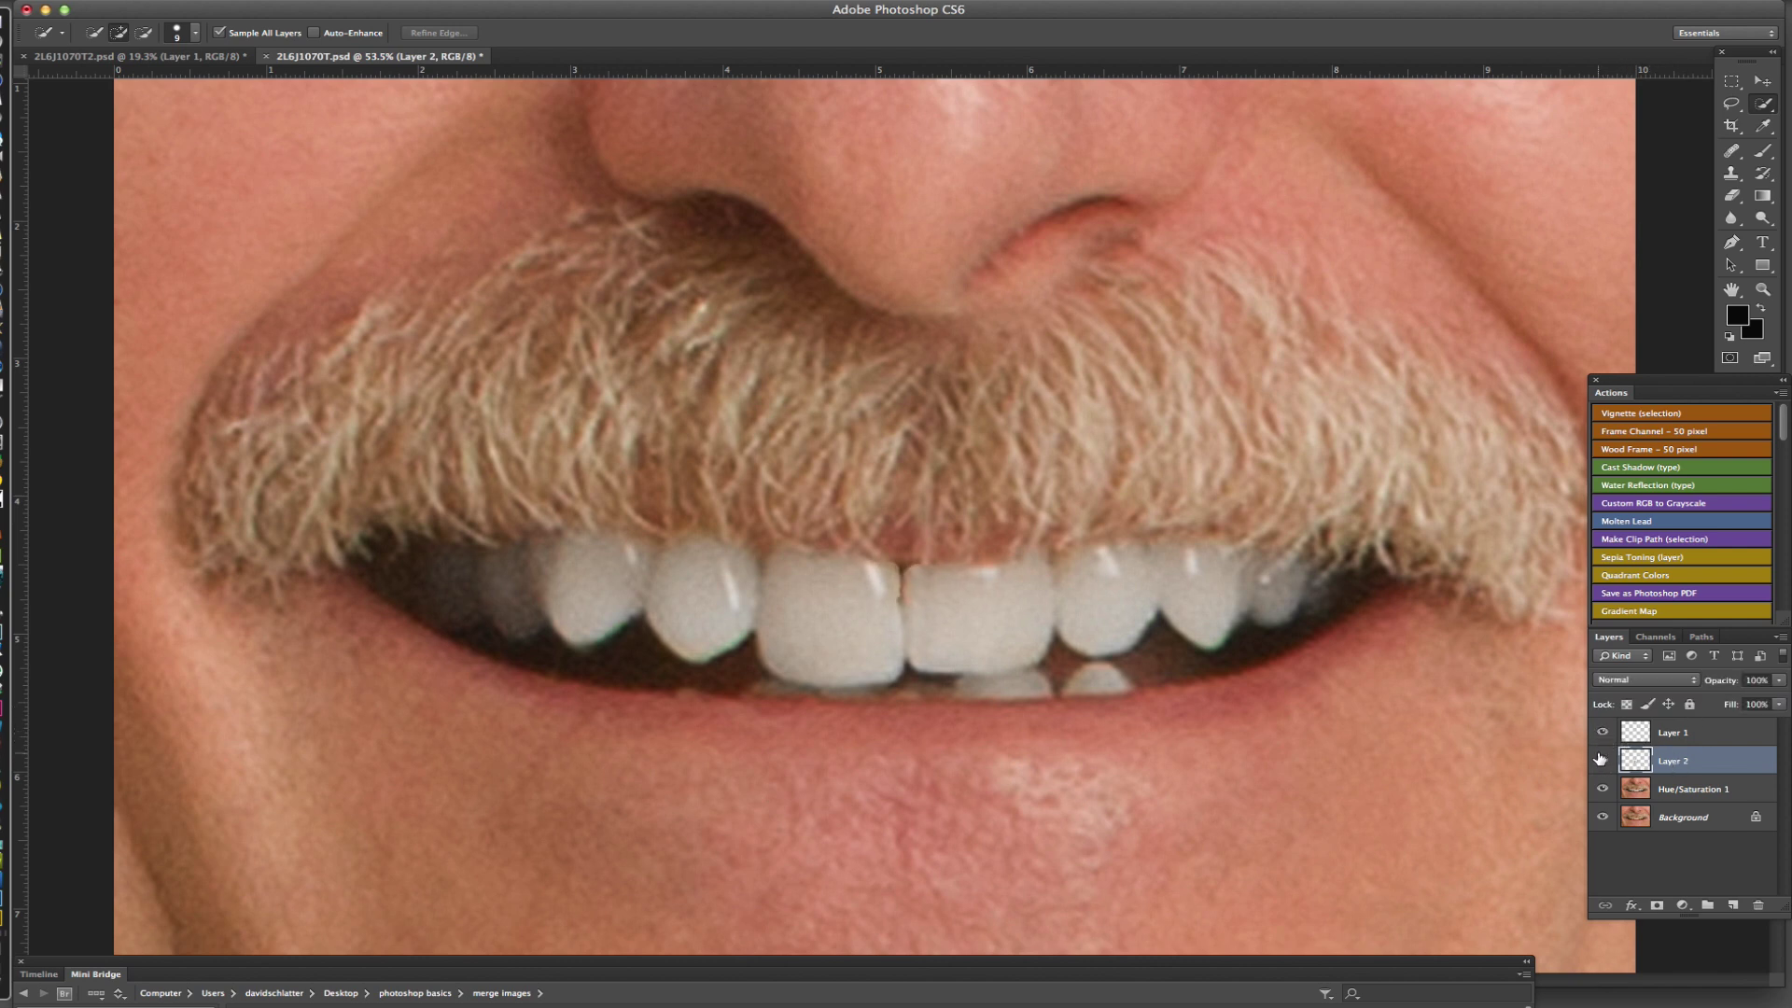
Merge Layer 1, Layer 2 and Hue/Saturation 1 into a single layer
click(1715, 737)
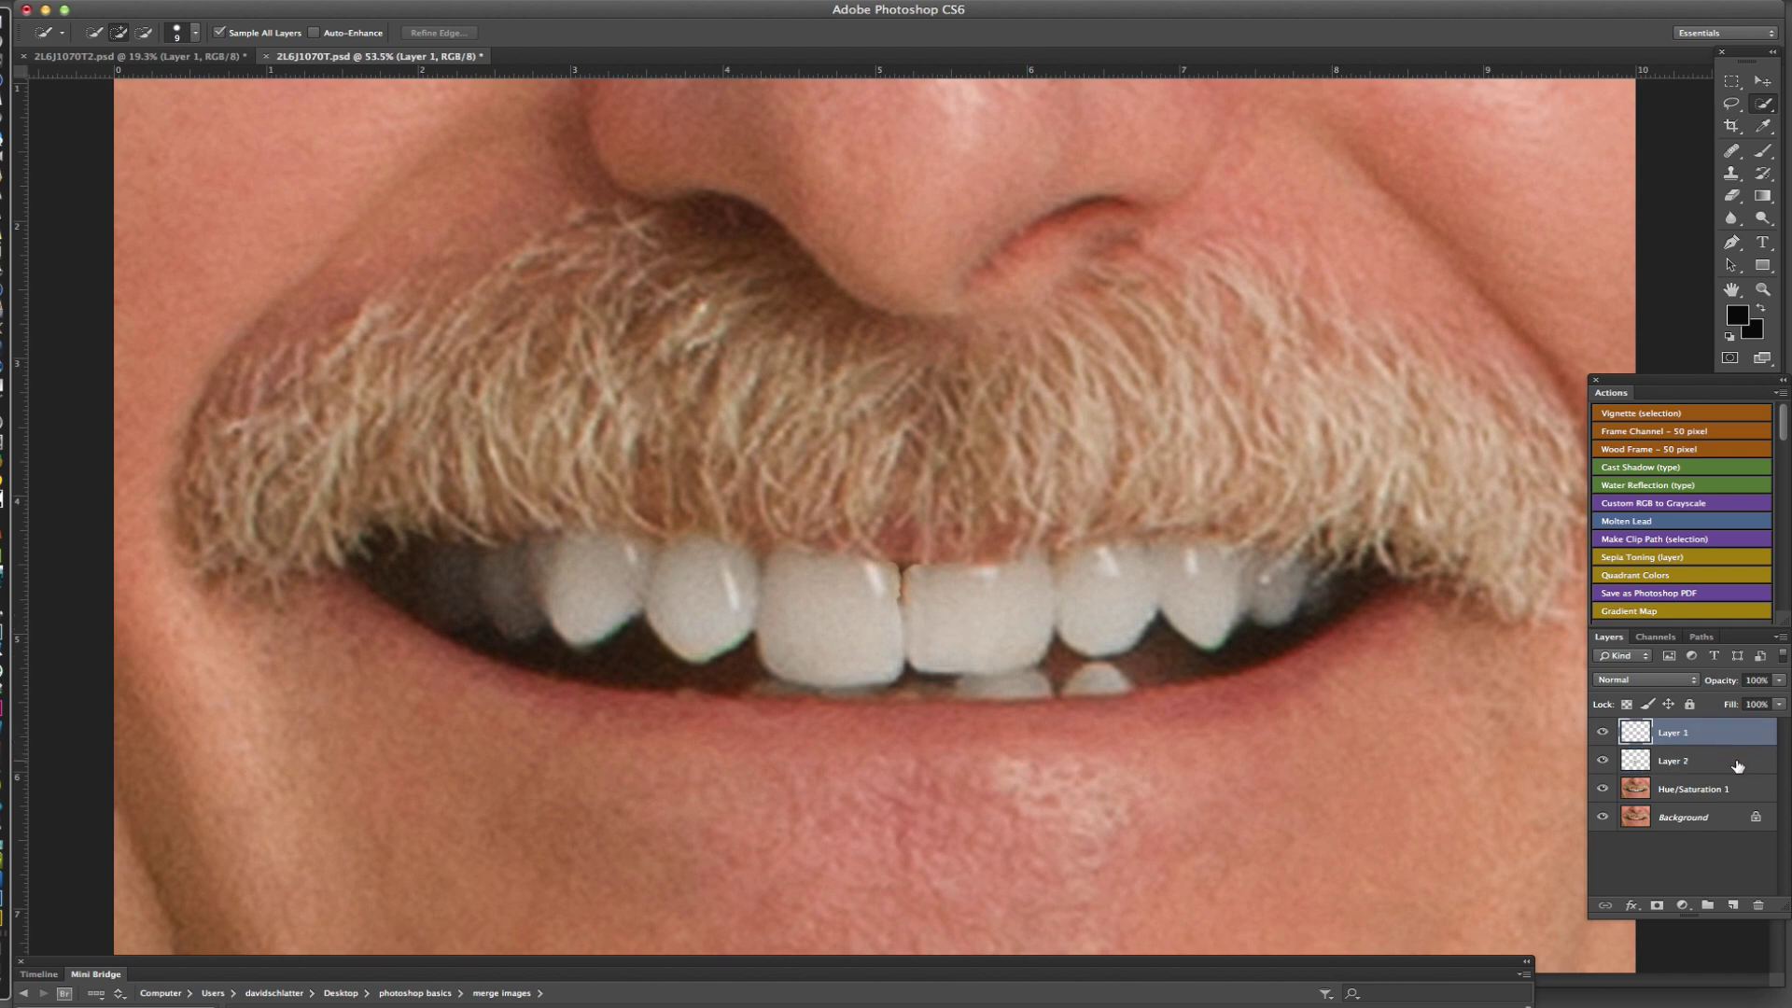
shift+click(1738, 766)
shift+click(1739, 789)
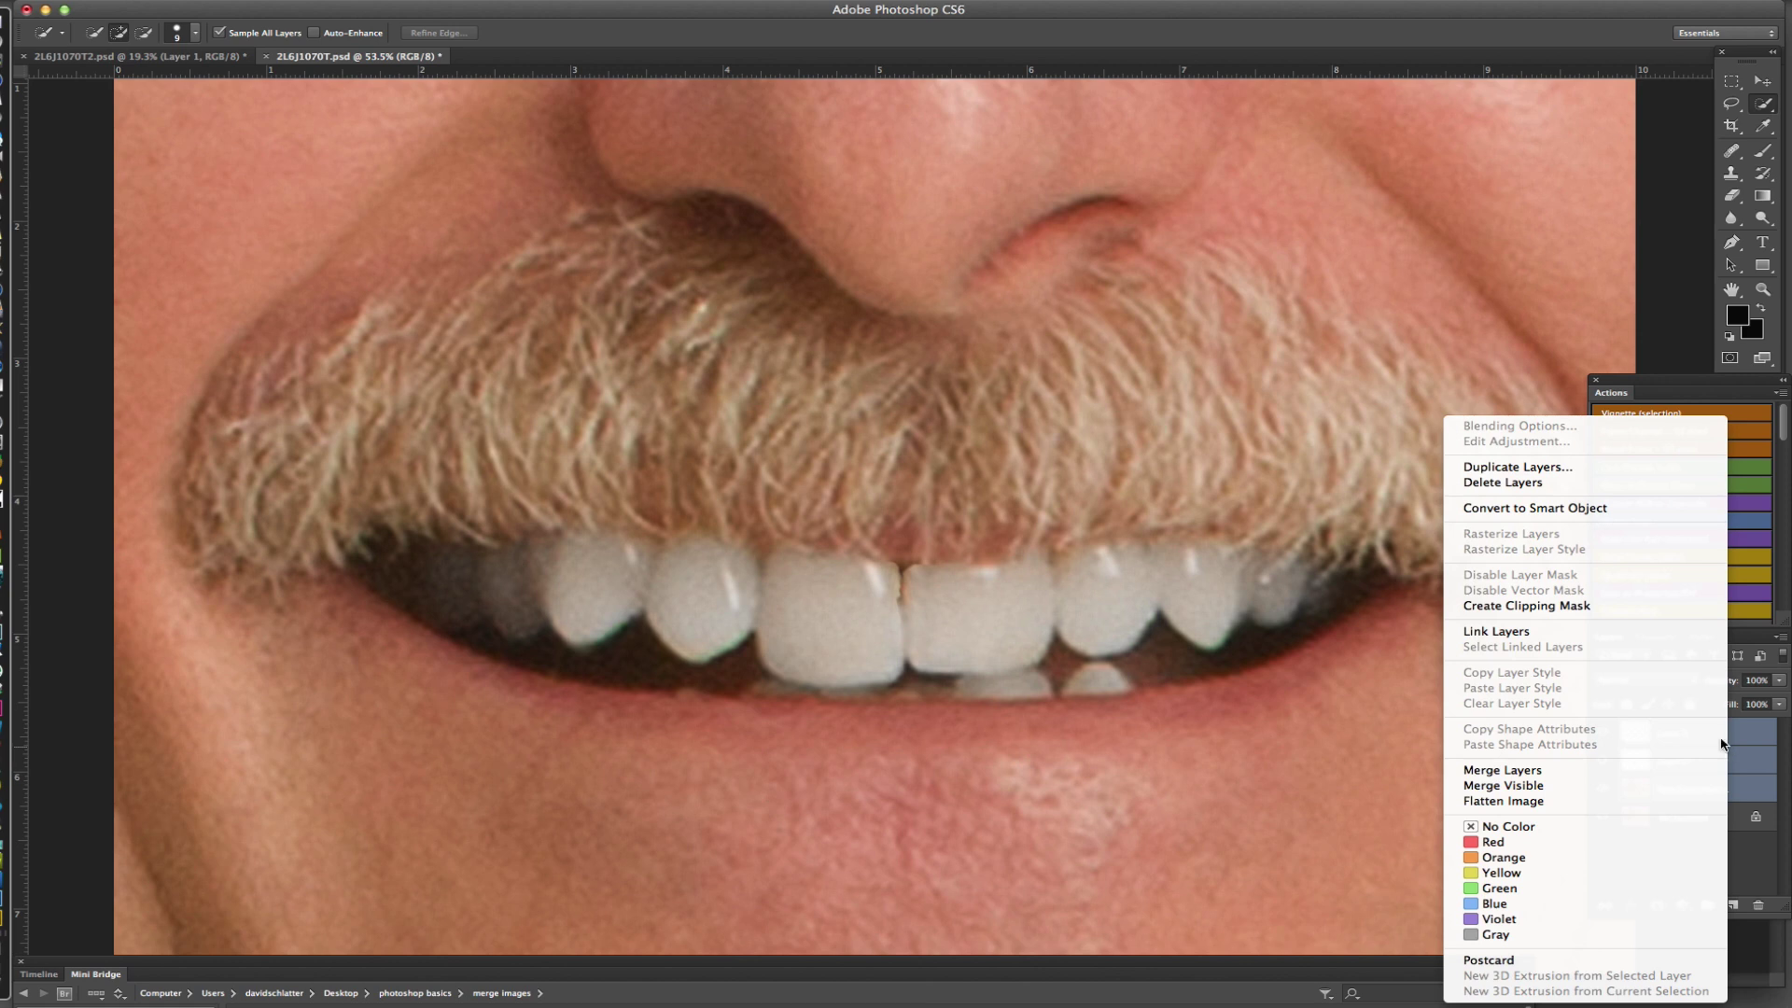
click(1523, 773)
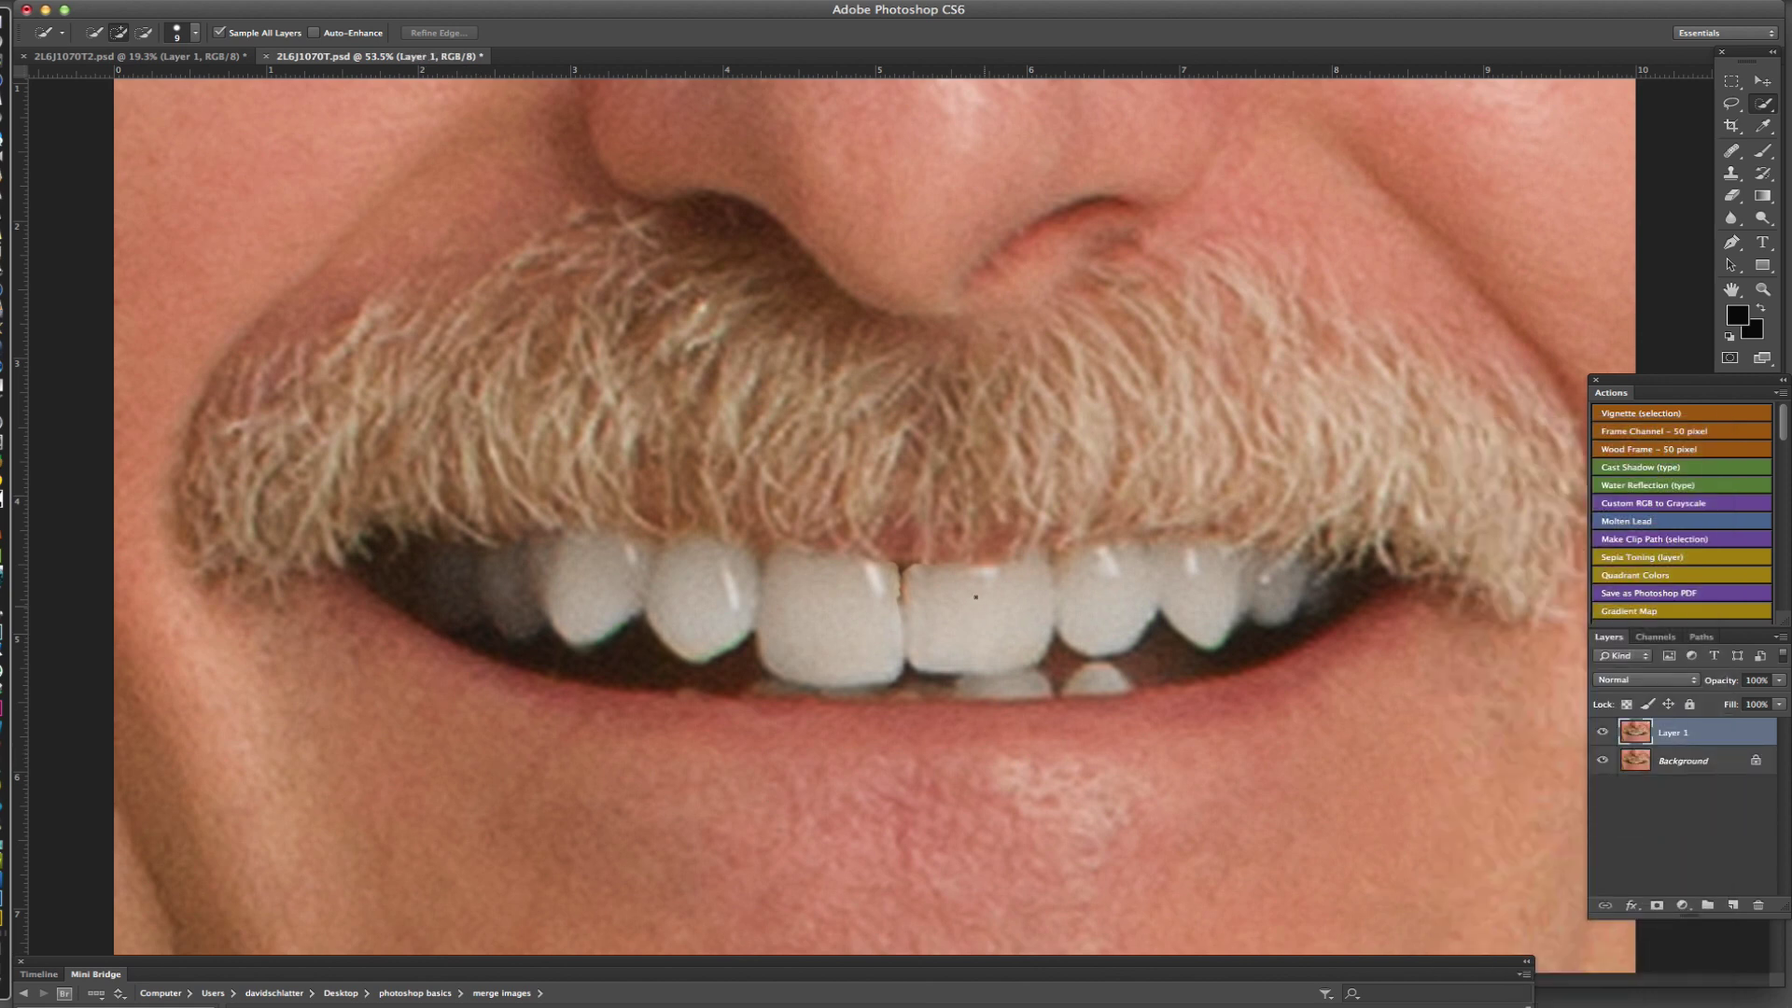
Clone clean enamel from the right front tooth over the discoloured seam between the front teeth using the Clone Stamp at 18% opacity
scroll(942, 593, up, 5)
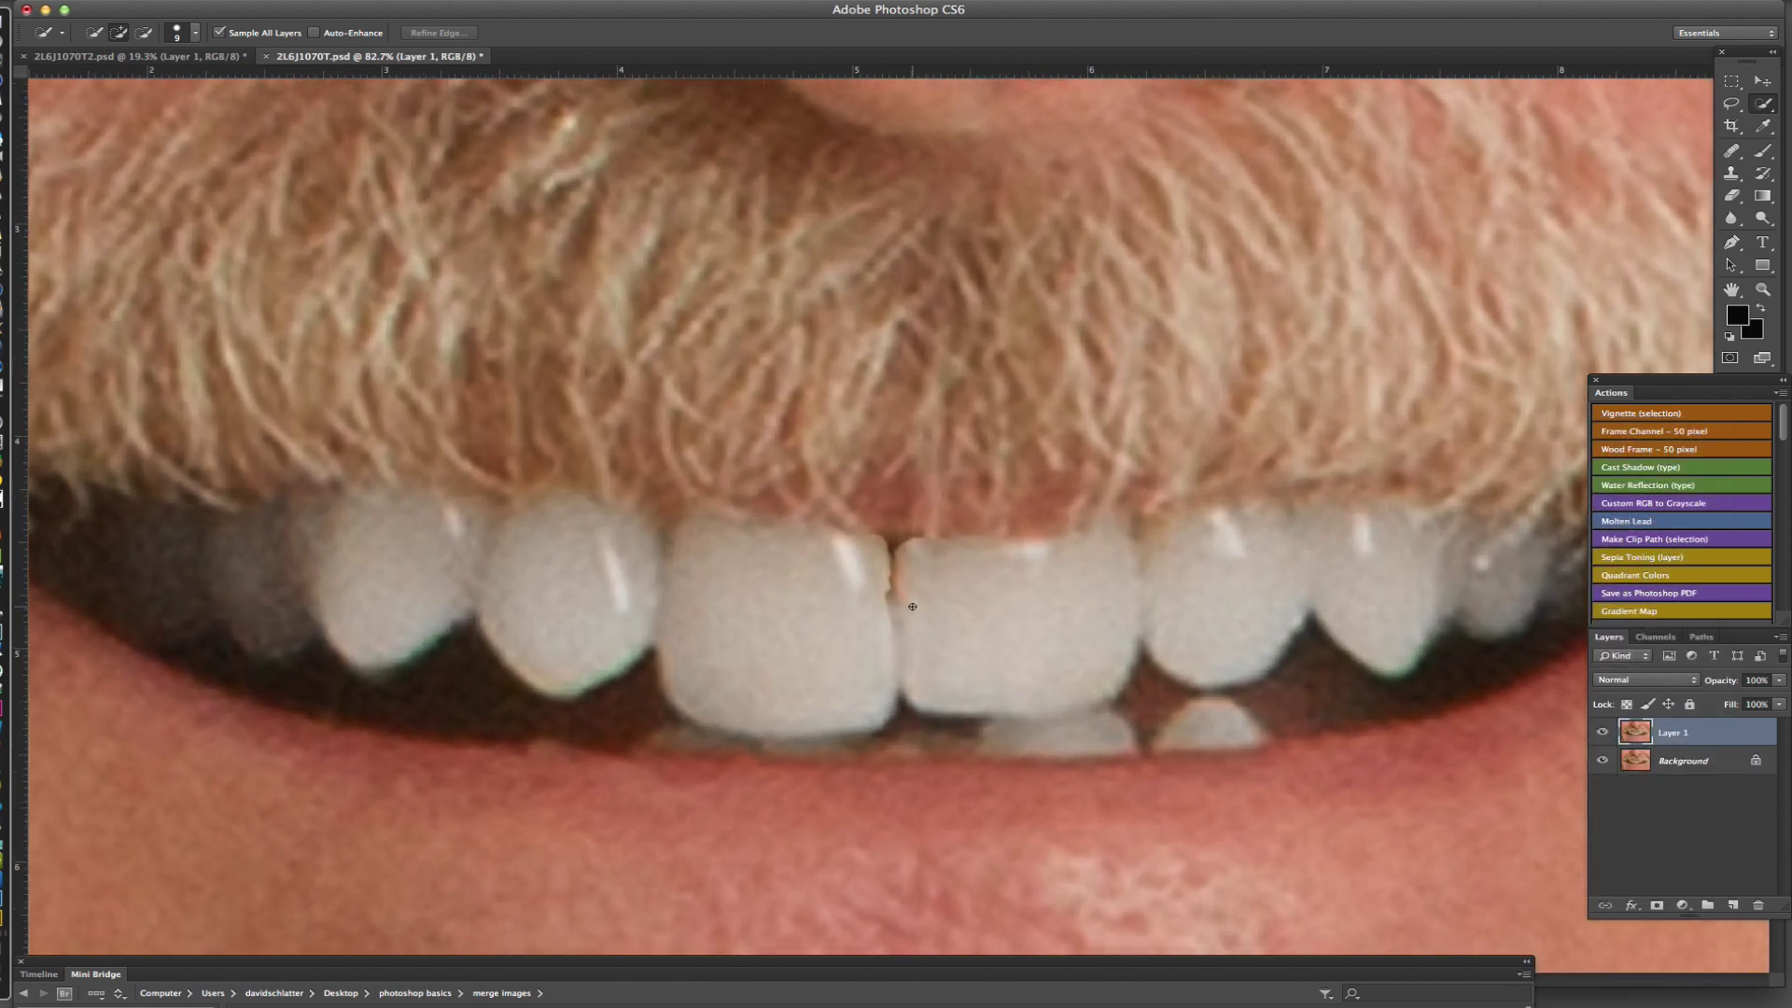
key(s)
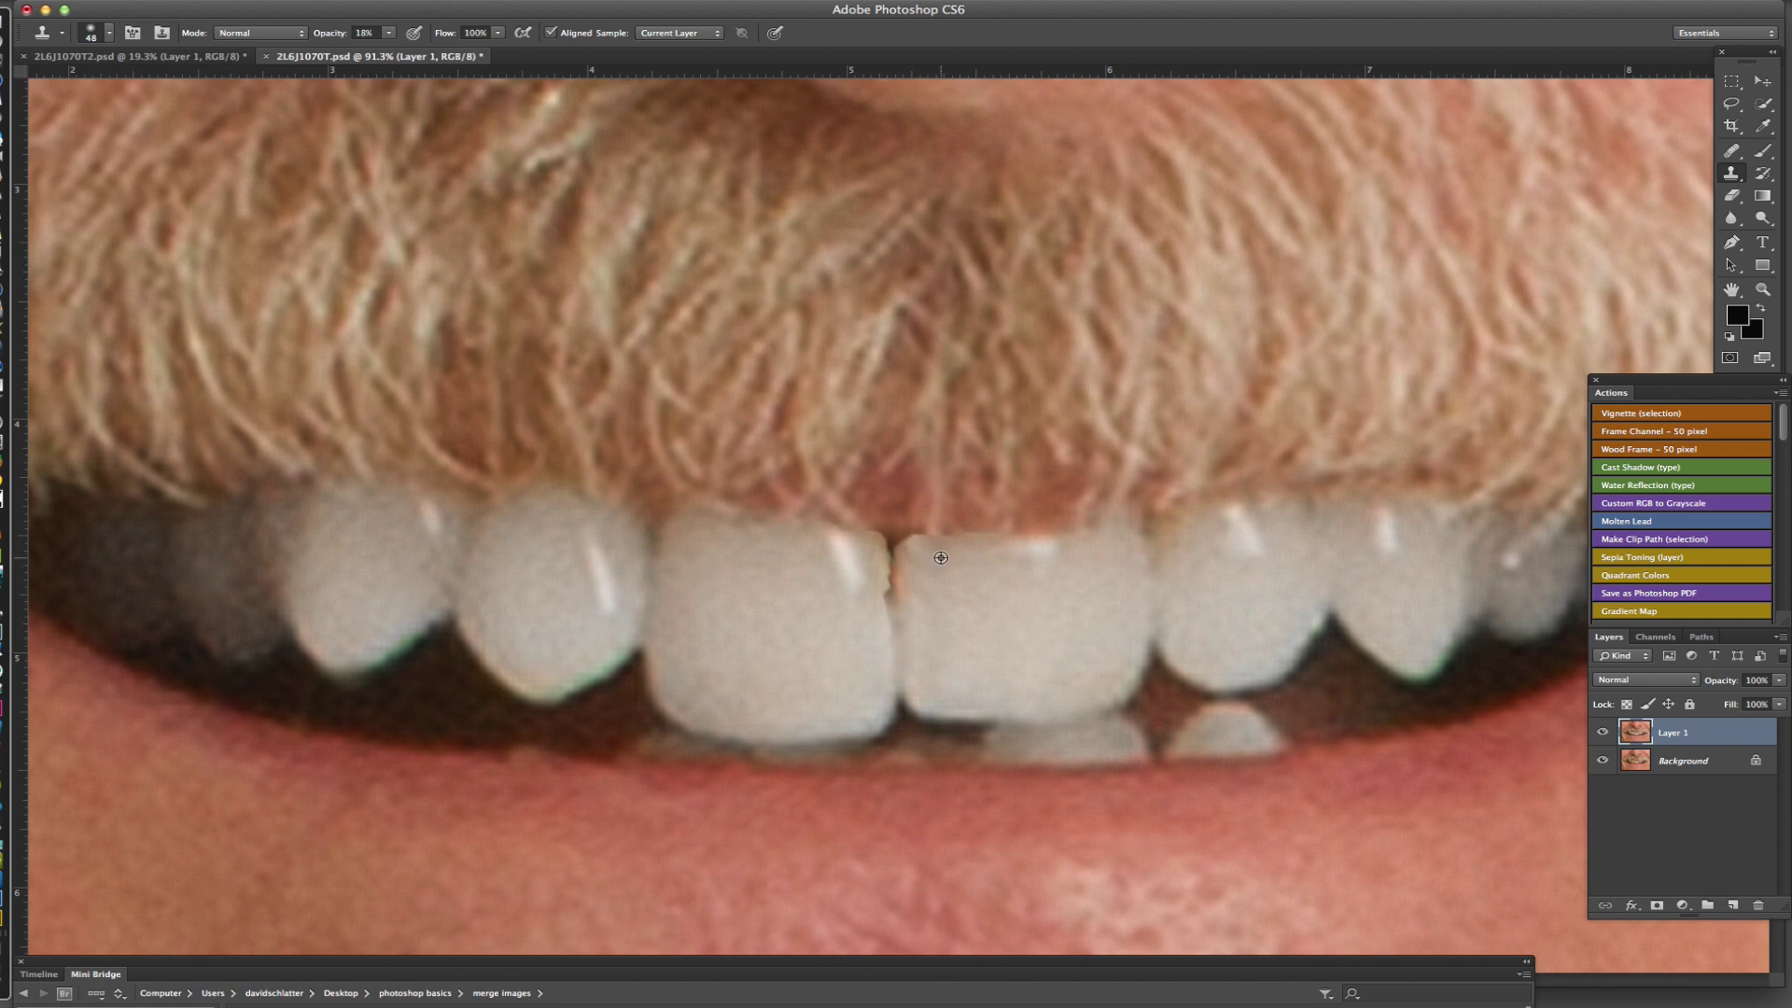
alt+click(940, 554)
drag(897, 556, 884, 600)
Set the Clone Stamp to 45% opacity and a 20 px brush, and retouch the remaining discoloured edges between the front teeth
scroll(874, 602, up, 2)
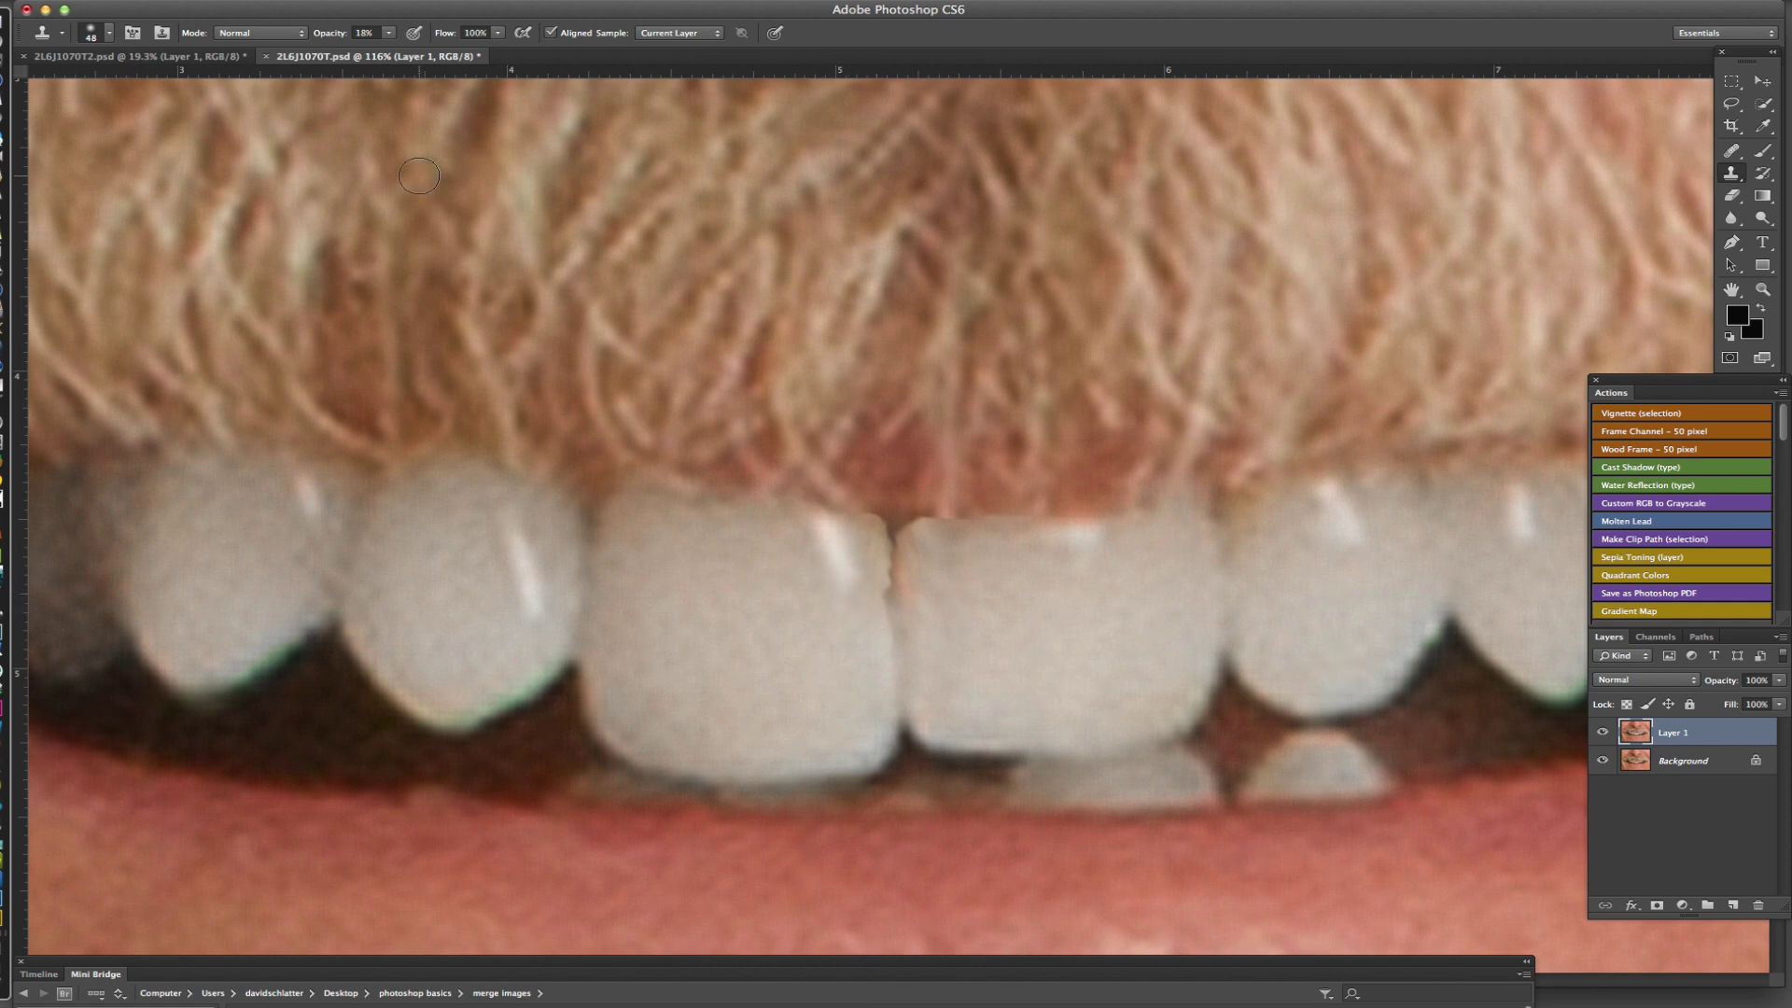
drag(327, 34, 353, 37)
right_click(886, 602)
click(927, 642)
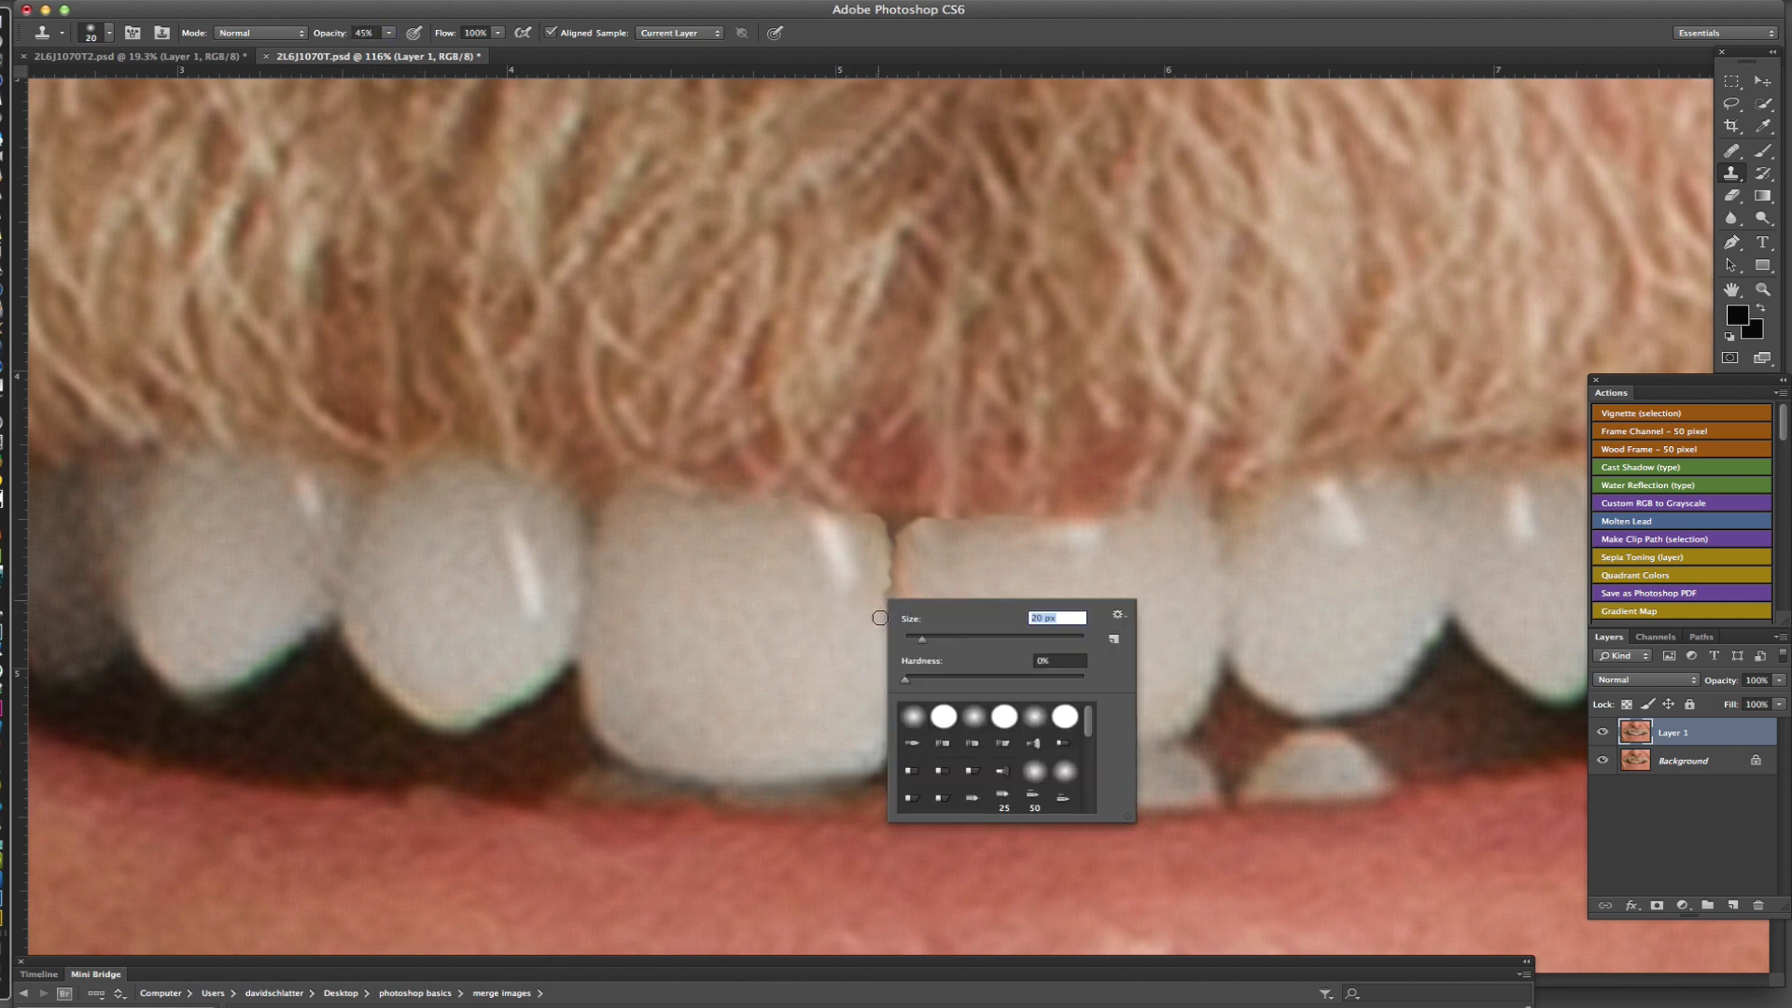
click(877, 597)
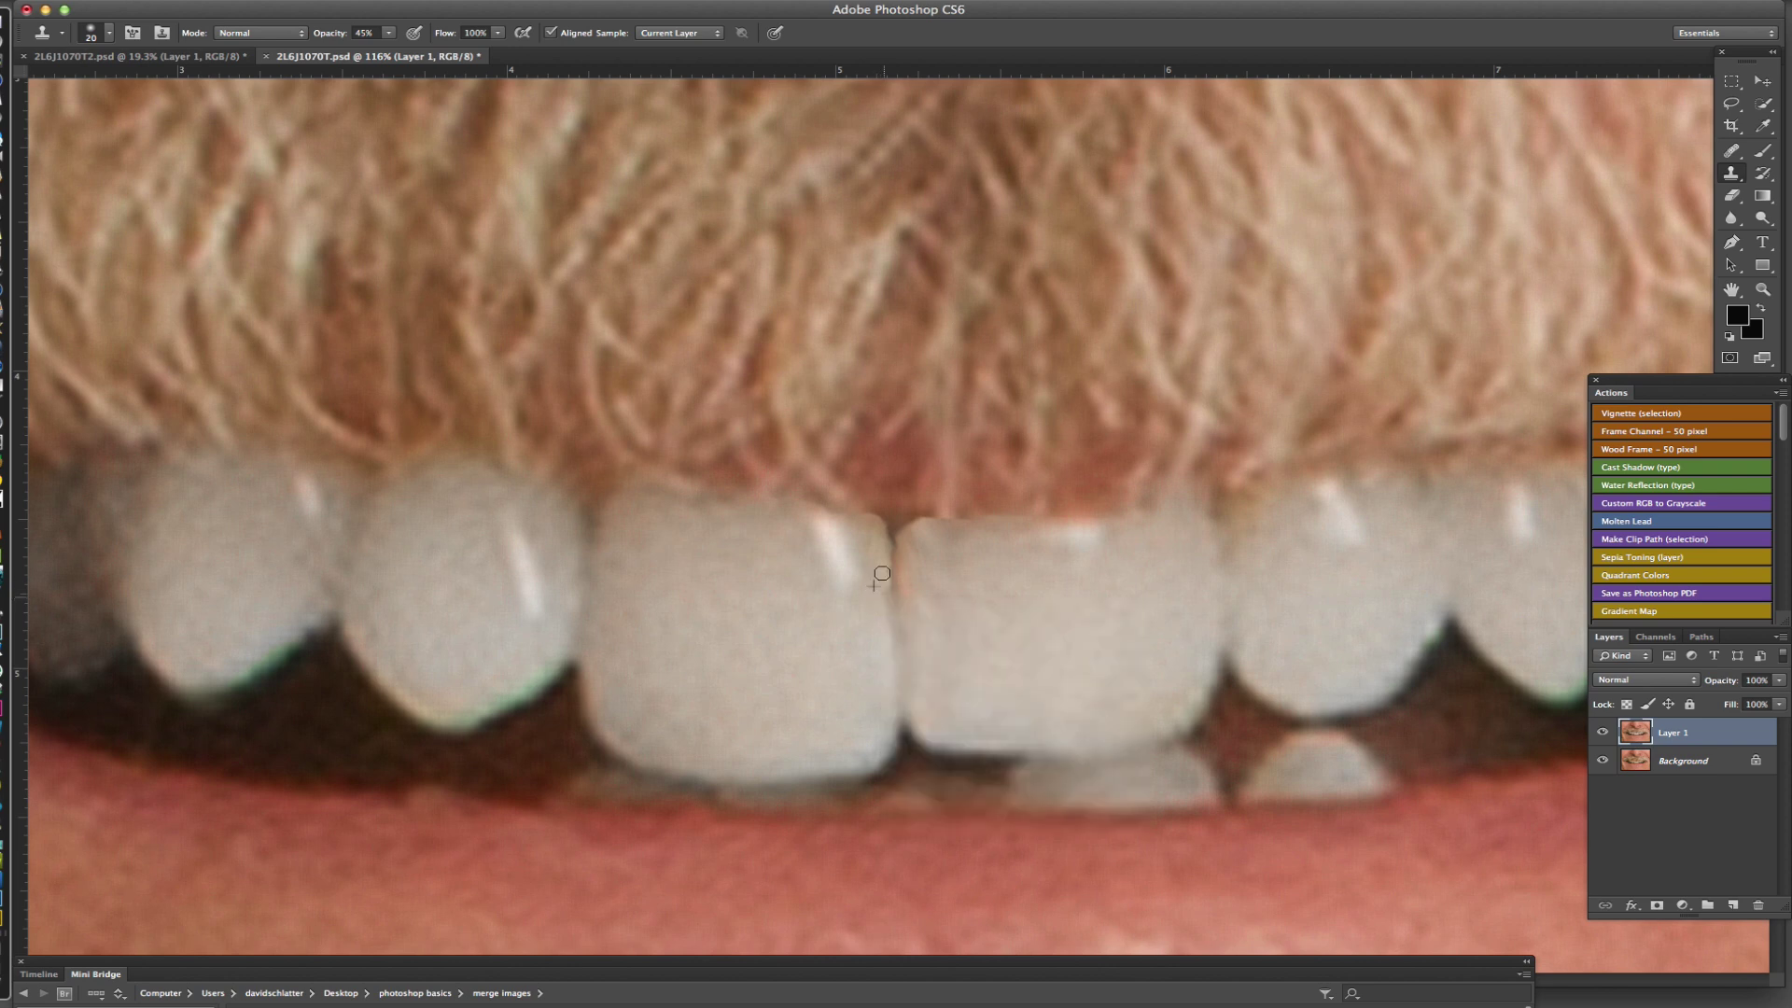
mouse_move(881, 531)
mouse_down()
mouse_move(868, 521)
mouse_move(902, 564)
mouse_move(901, 528)
mouse_move(909, 541)
mouse_move(921, 625)
mouse_up()
scroll(922, 626, down, 8)
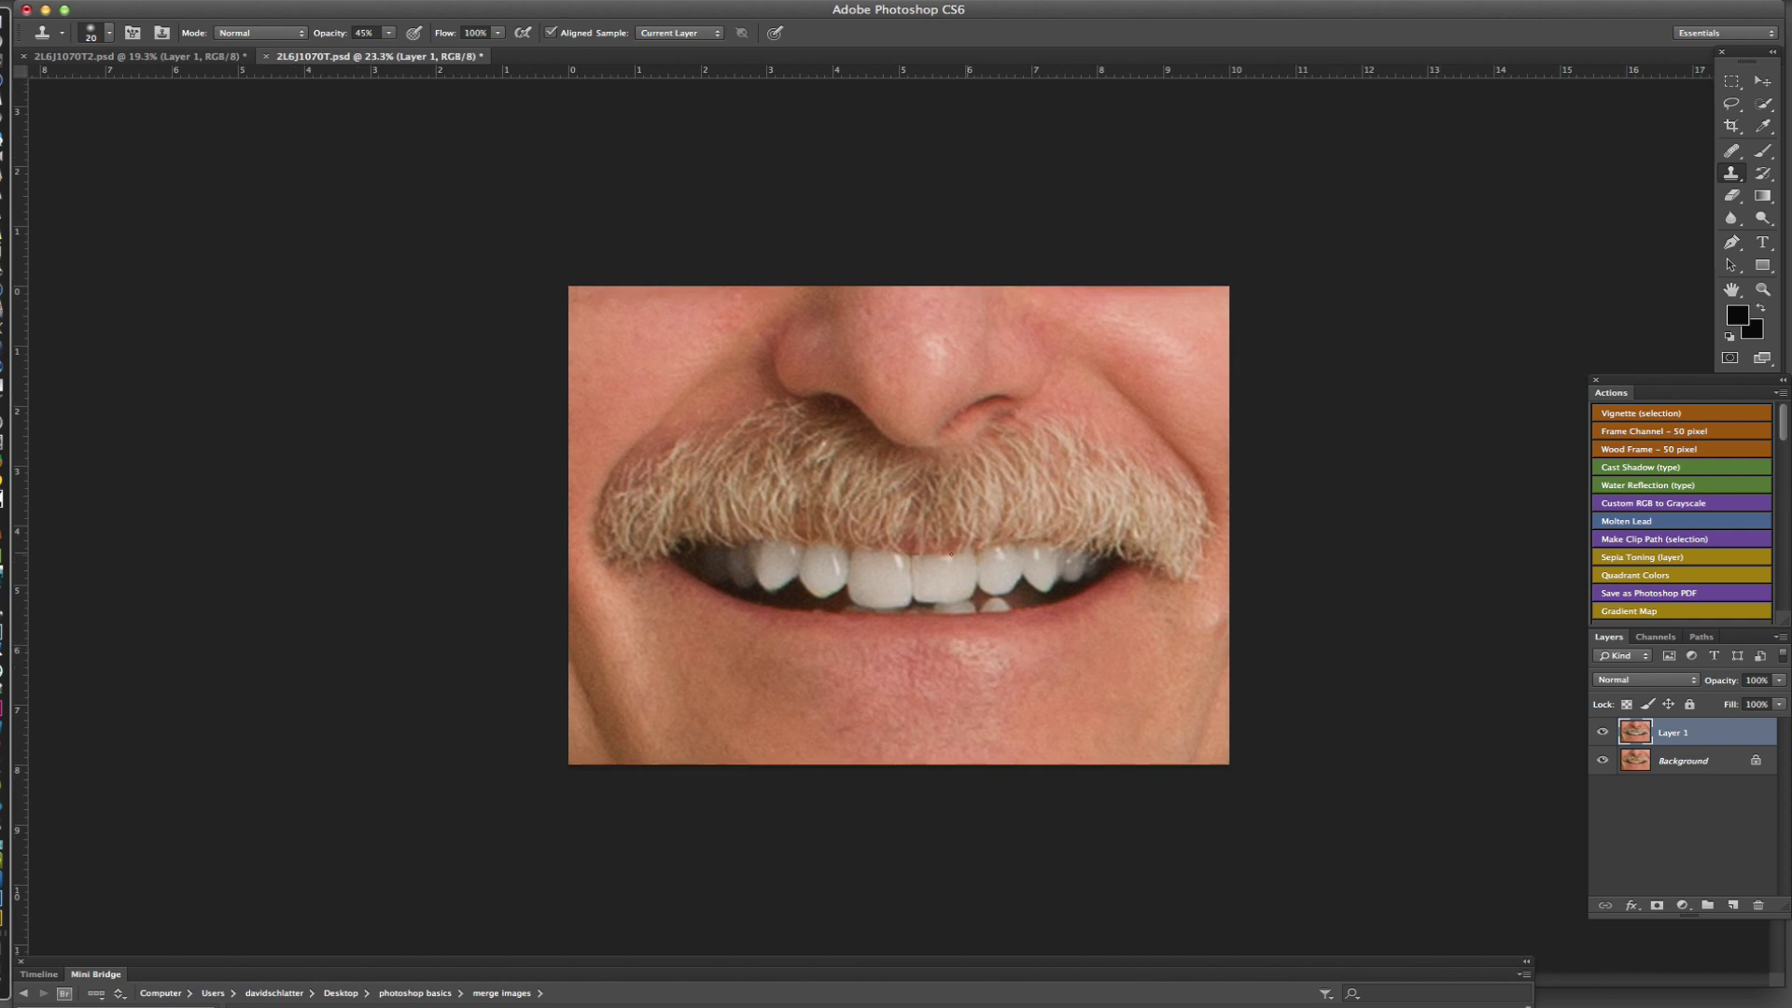
Toggle the visibility of Layer 1 to compare the retouched smile with the original Background
scroll(960, 585, up, 5)
scroll(959, 585, down, 5)
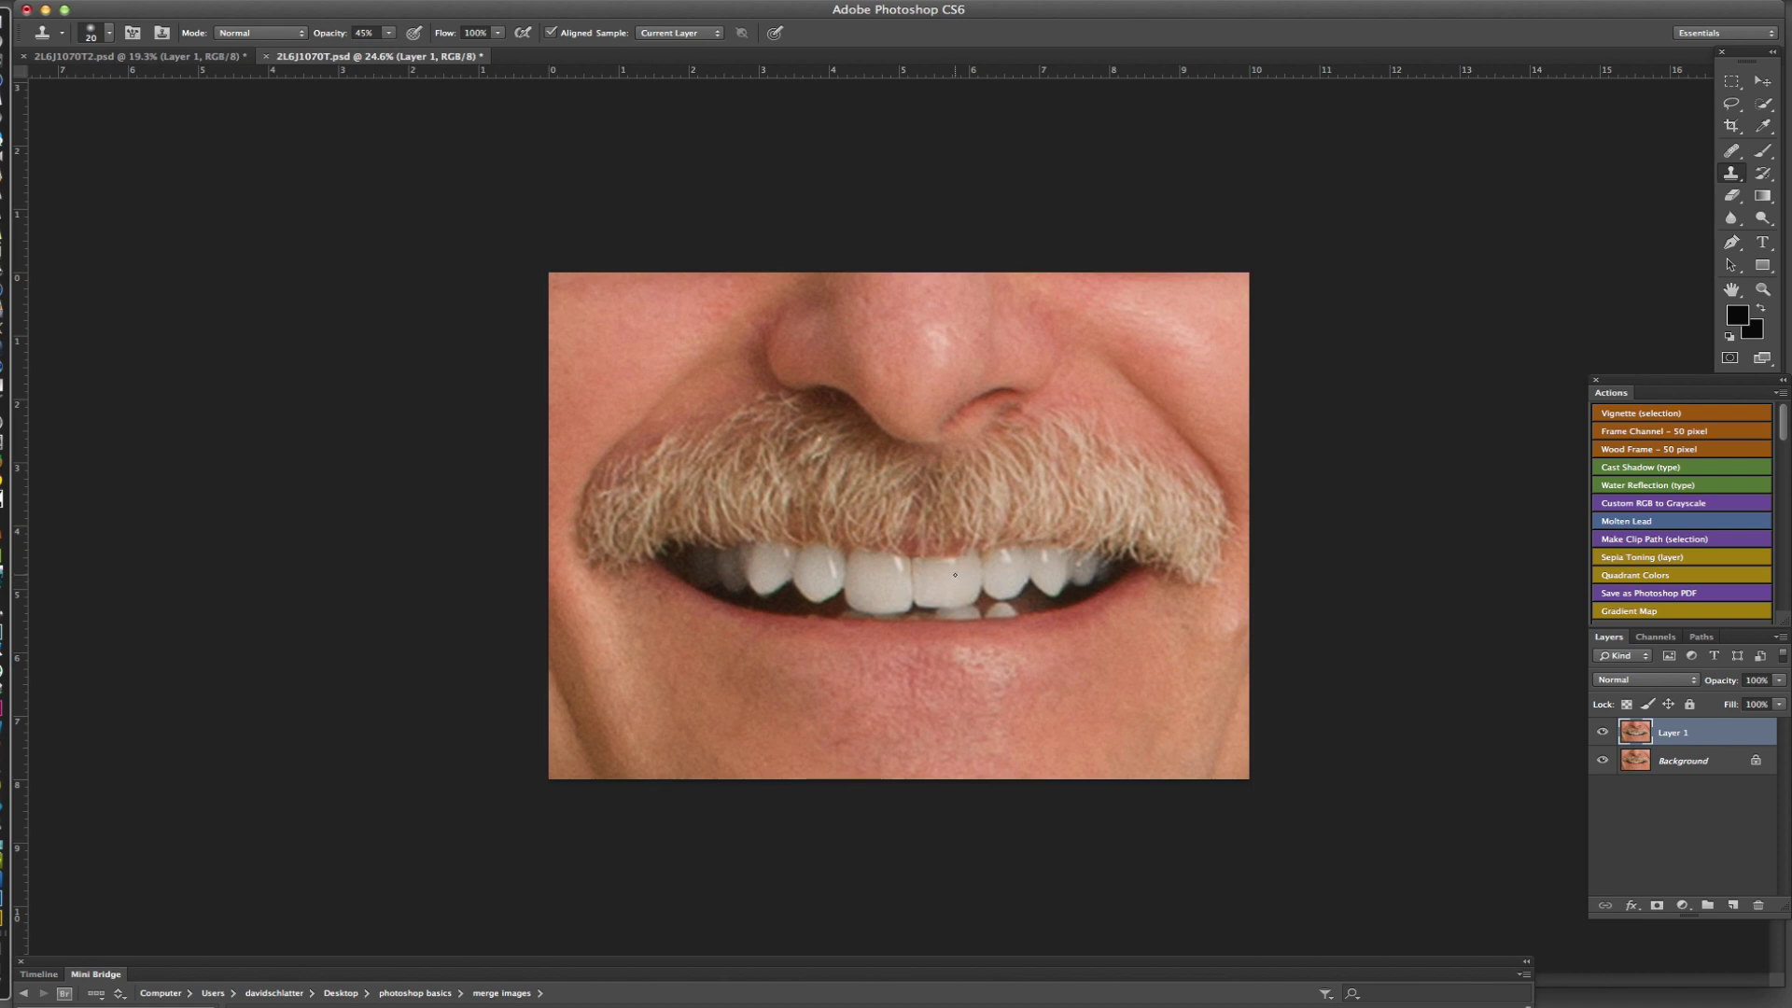
click(1603, 732)
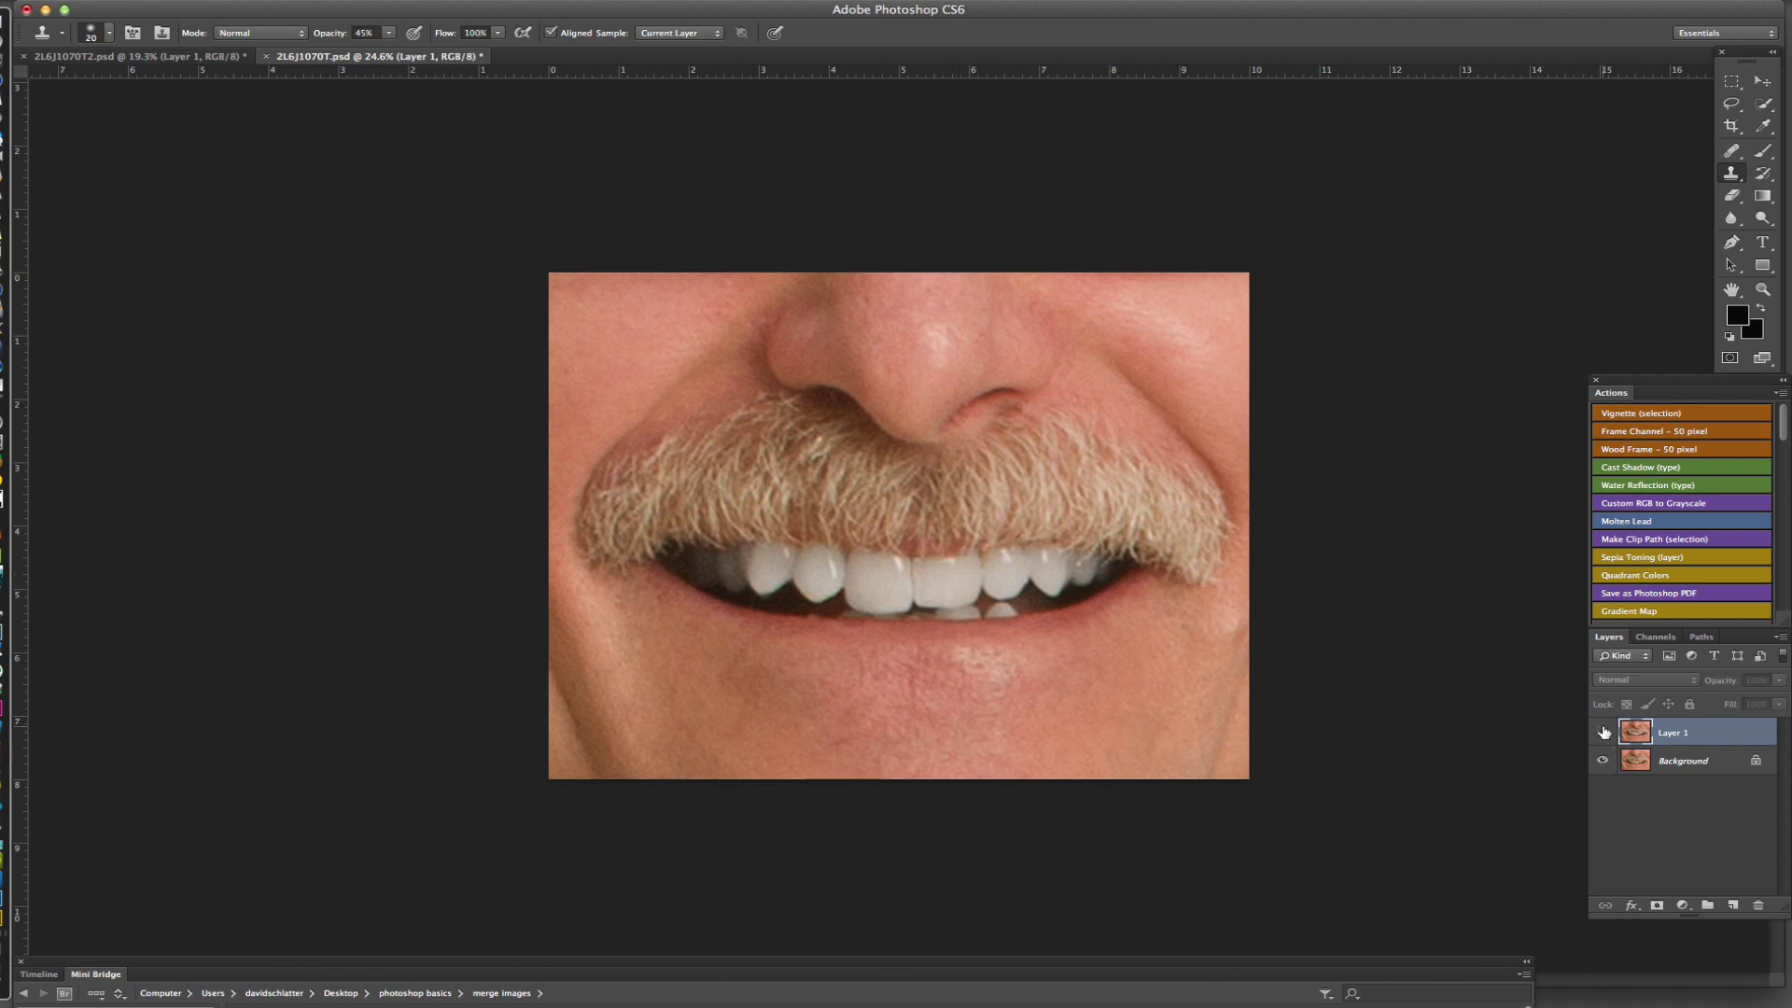
click(1604, 731)
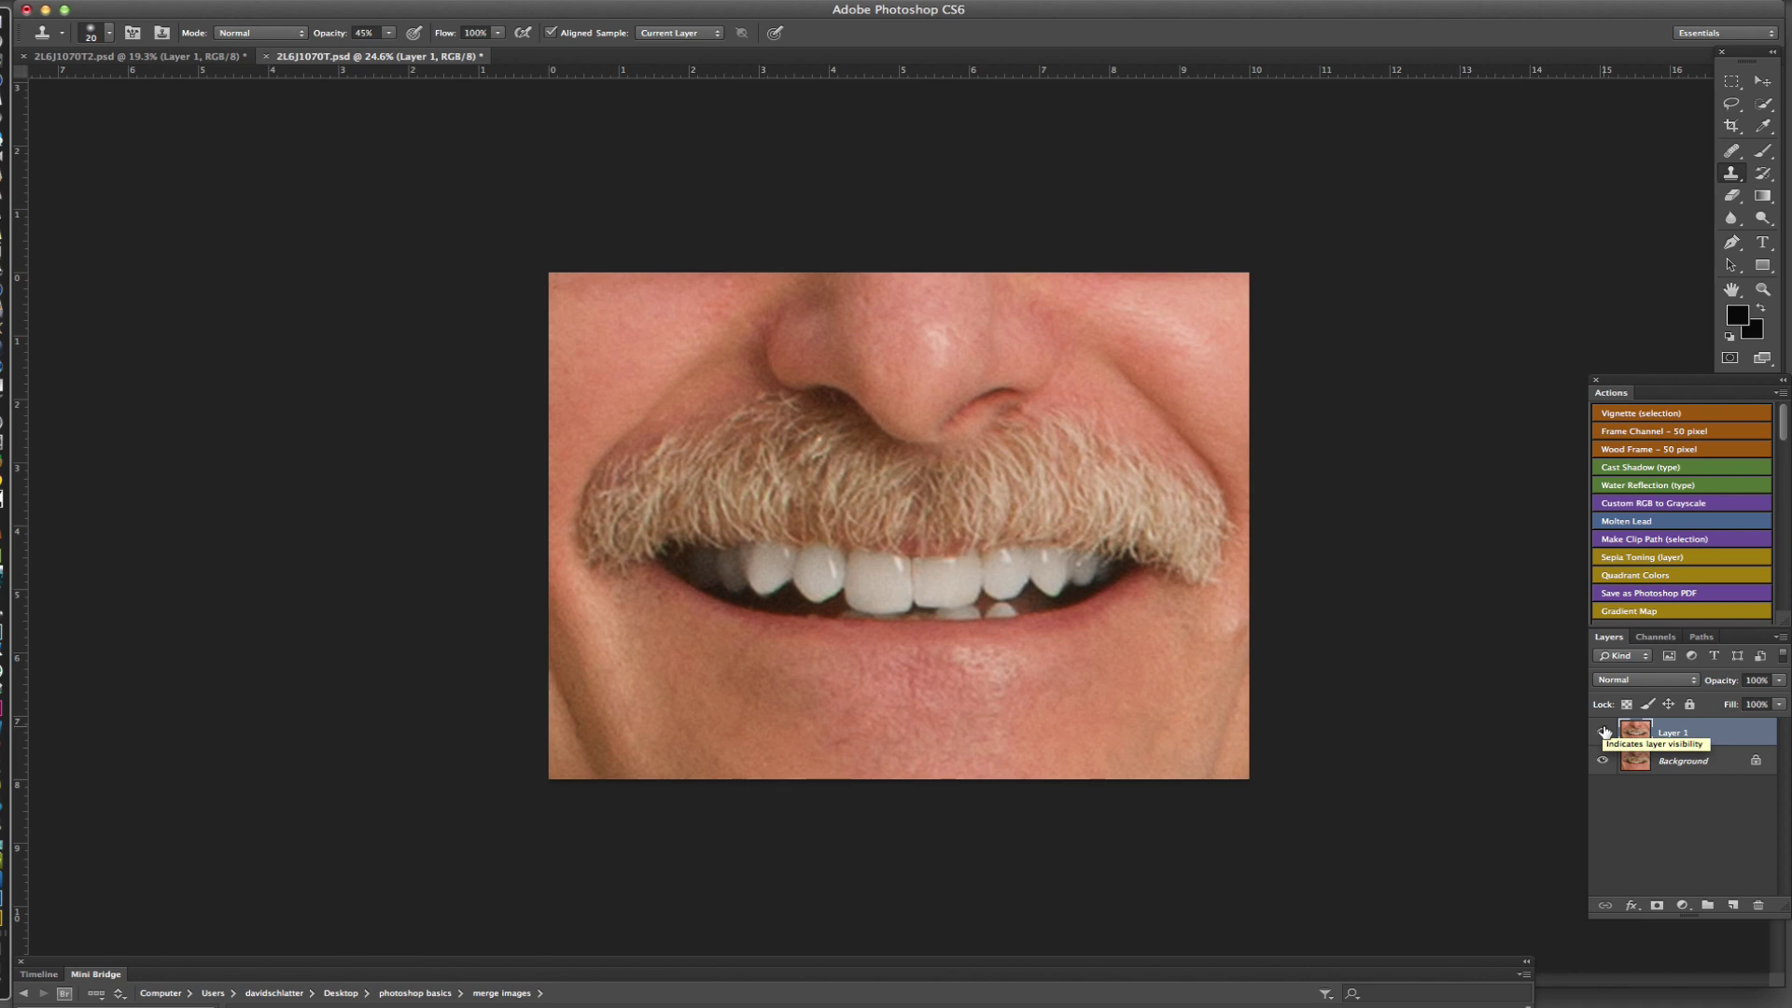
click(1604, 732)
click(1604, 732)
click(1604, 732)
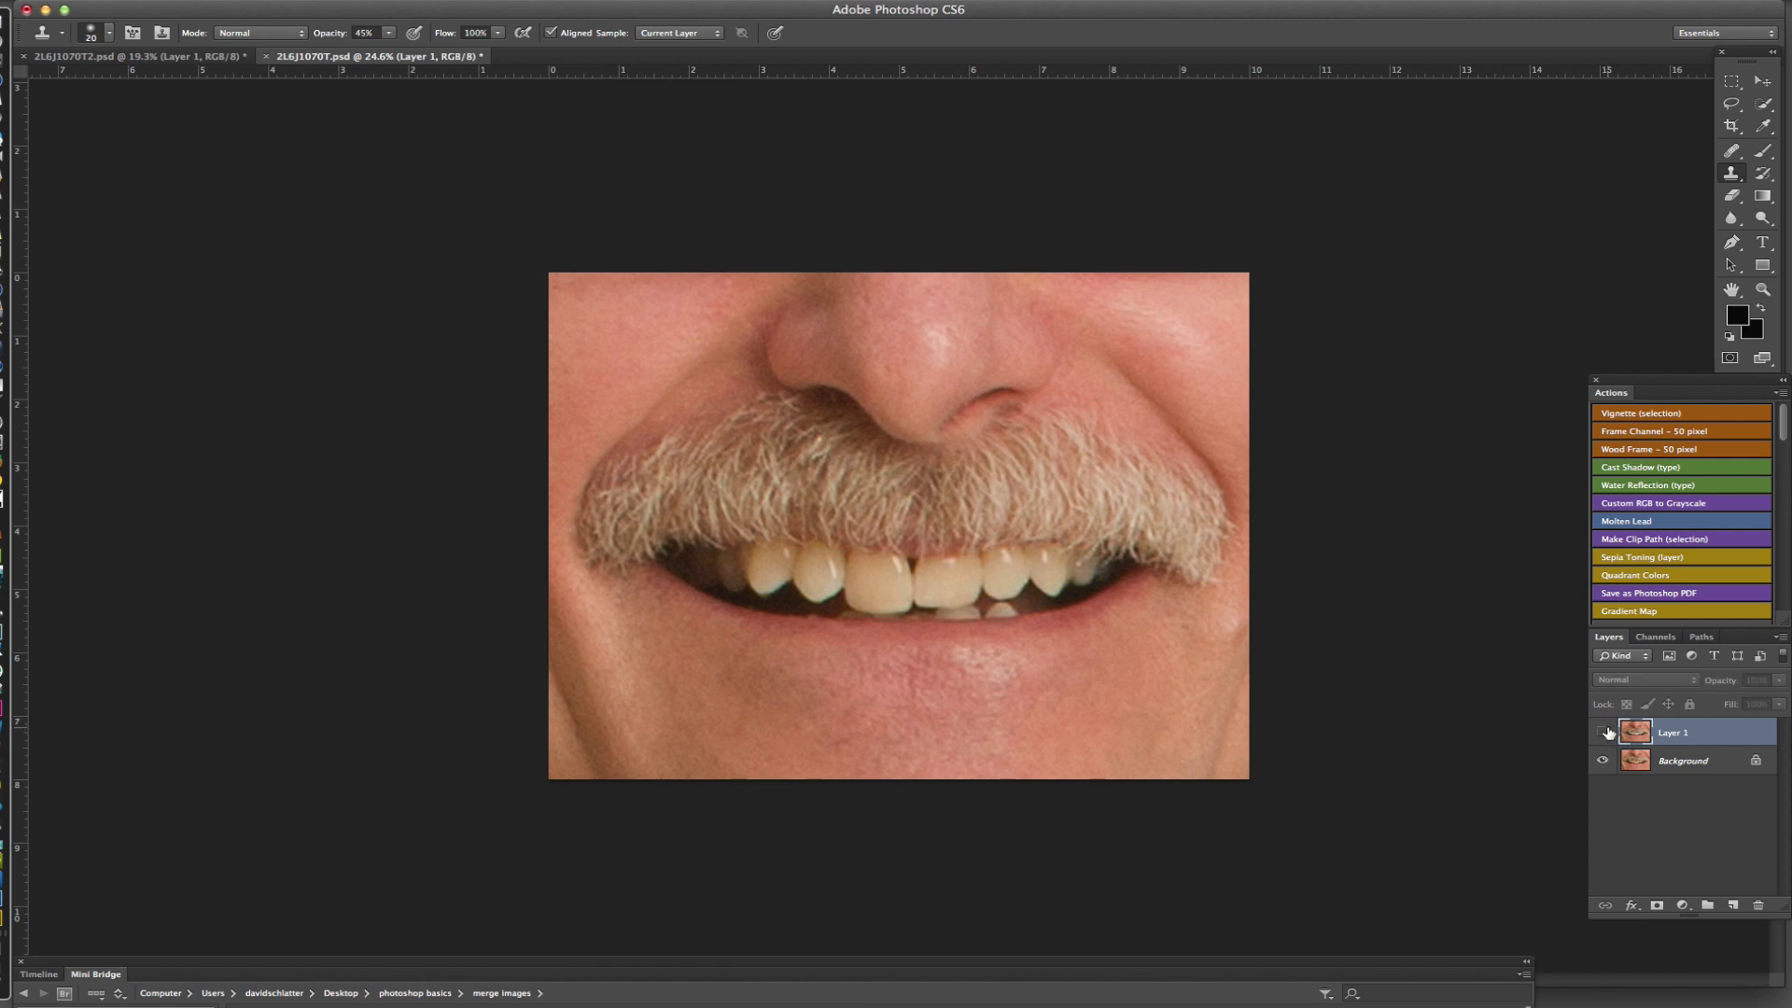
click(1606, 733)
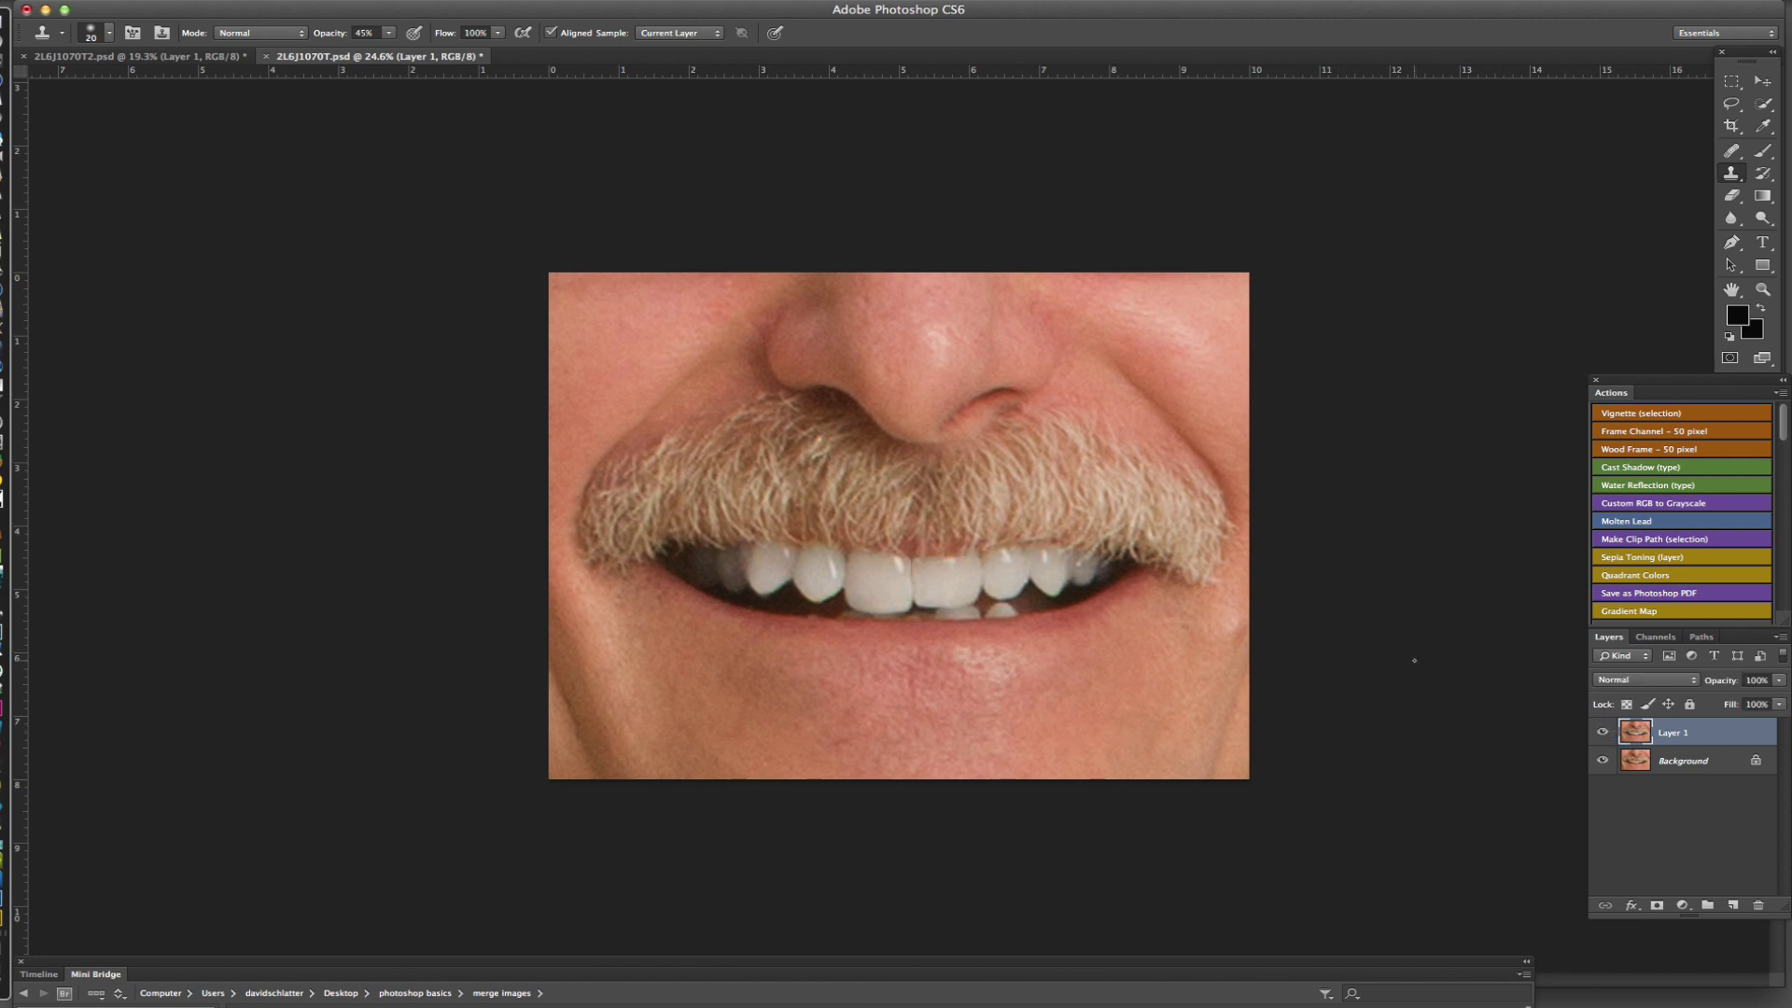